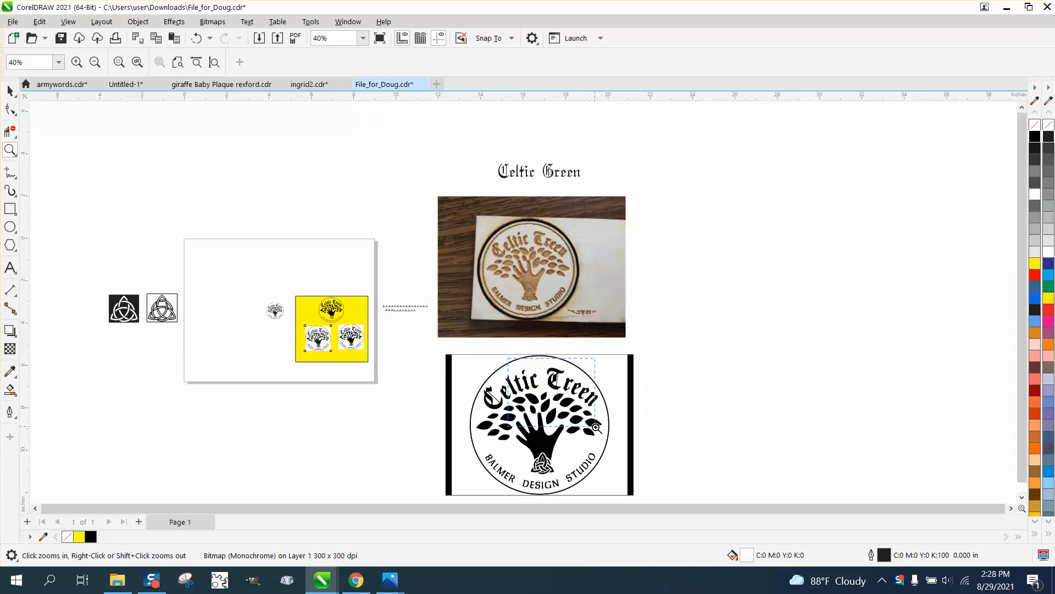
Examine the edges of the leaves up close in the large Celtic Treen bitmap below the wood photo.
{"action": "left_click_drag", "start_coordinate": [595, 427], "coordinate": [595, 427]}
{"action": "left_click_drag", "start_coordinate": [520, 299], "coordinate": [626, 355]}
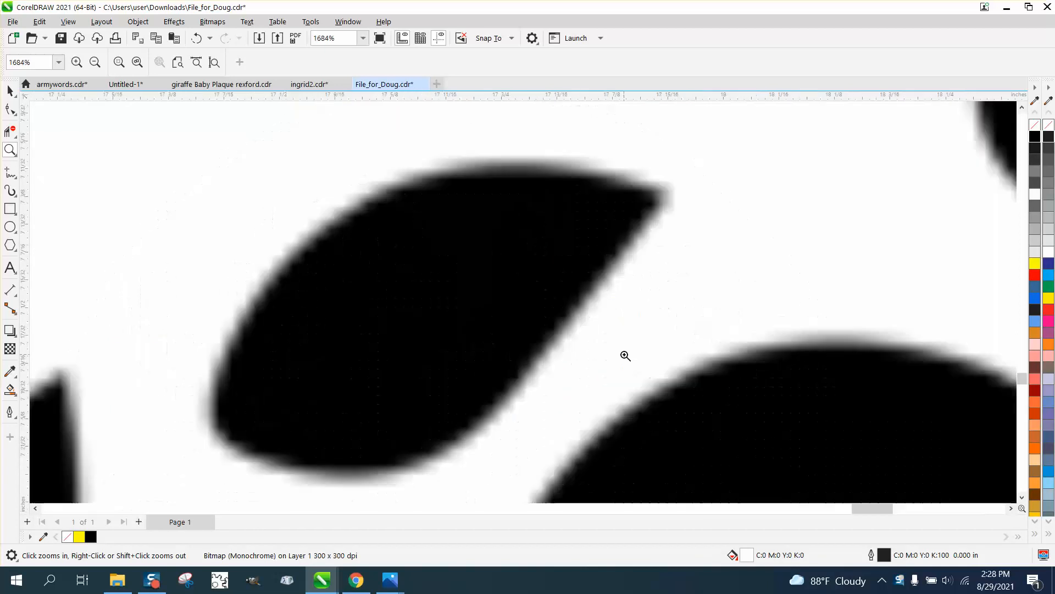
{"action": "scroll", "coordinate": [625, 356], "scroll_direction": "down", "scroll_amount": 7}
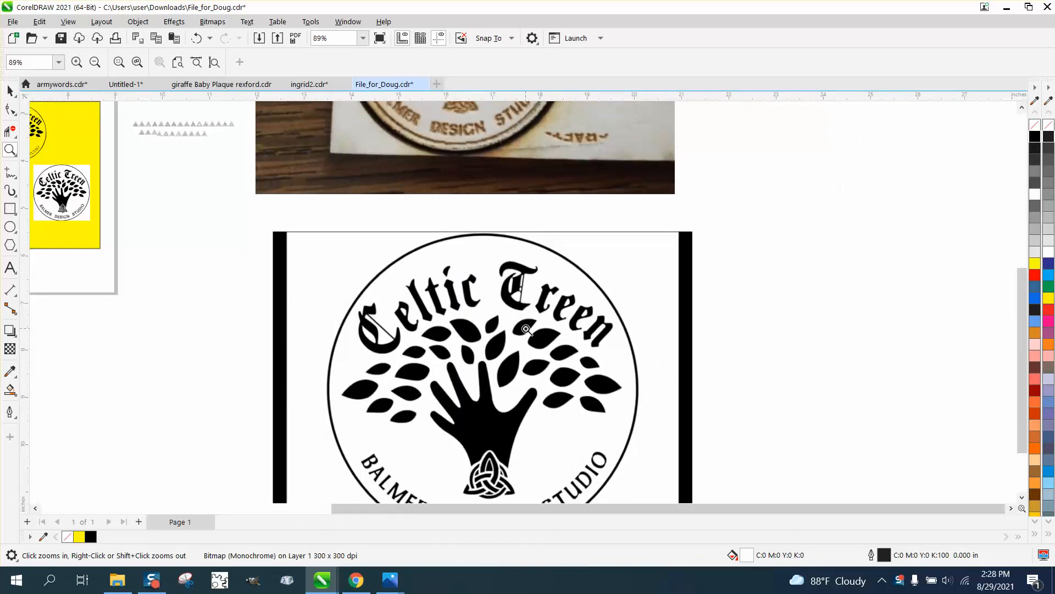
{"action": "scroll", "coordinate": [526, 328], "scroll_direction": "down", "scroll_amount": 1}
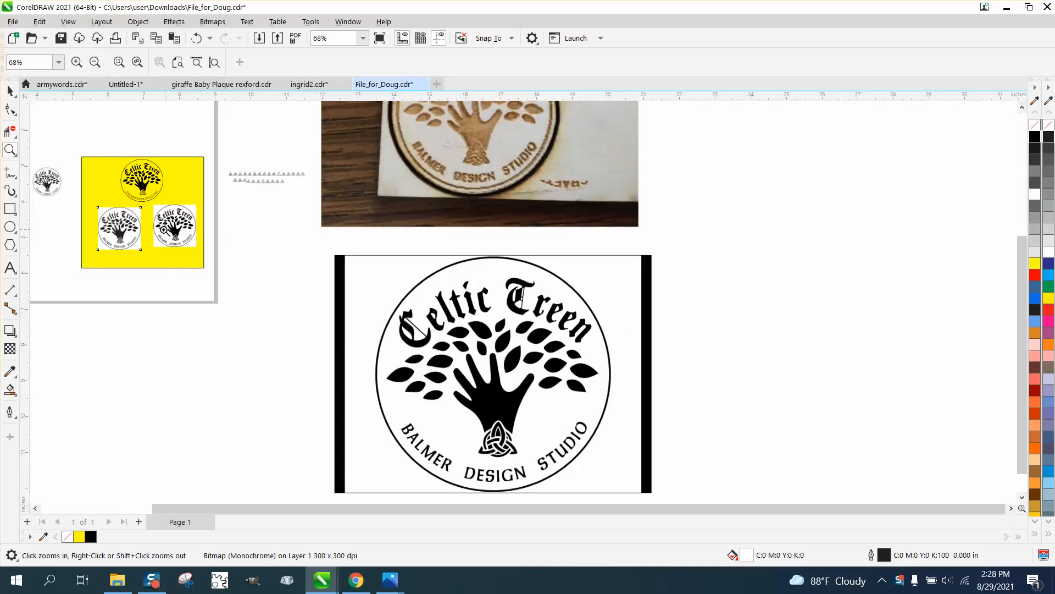
Compare the Celtic Treen lettering up close in the two small bitmap logos on the yellow rectangle.
{"action": "left_click_drag", "start_coordinate": [93, 207], "coordinate": [229, 256]}
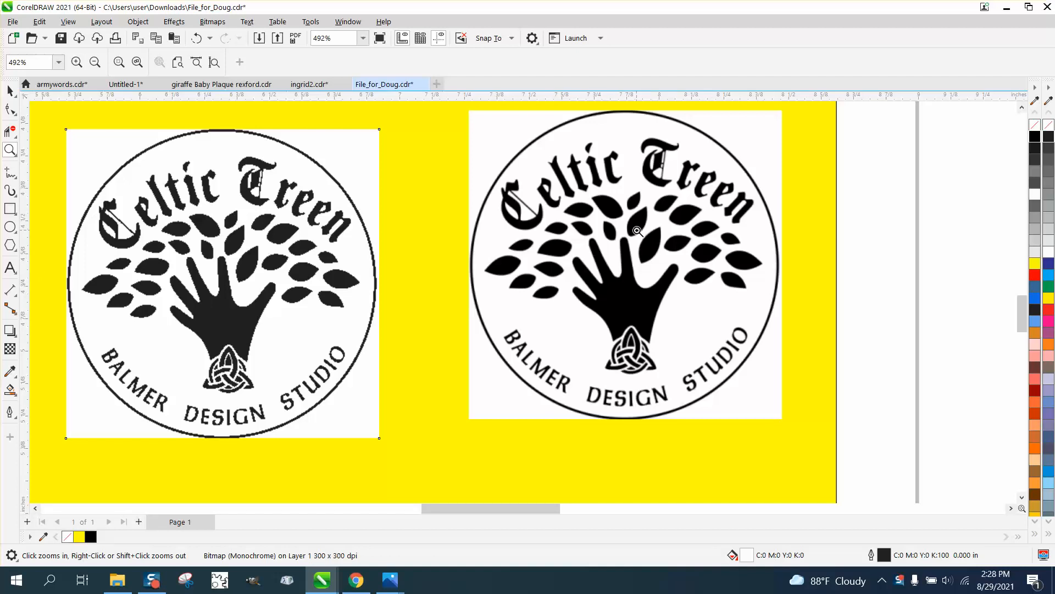
{"action": "left_click_drag", "start_coordinate": [568, 156], "coordinate": [592, 179]}
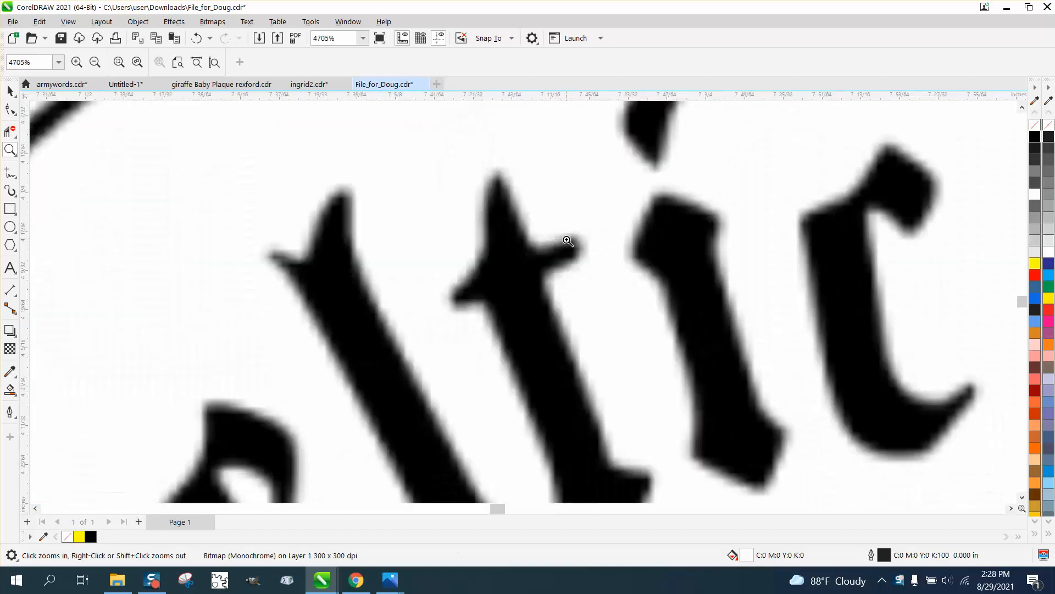
{"action": "right_click", "coordinate": [568, 240]}
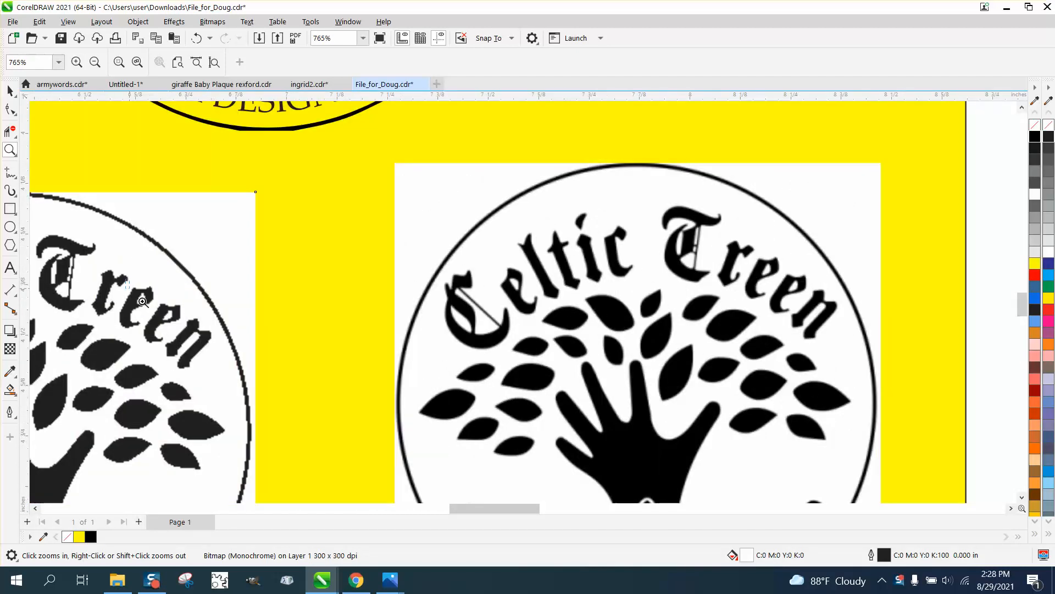
{"action": "left_click_drag", "start_coordinate": [142, 301], "coordinate": [190, 319]}
{"action": "scroll", "coordinate": [146, 292], "scroll_direction": "down", "scroll_amount": 6}
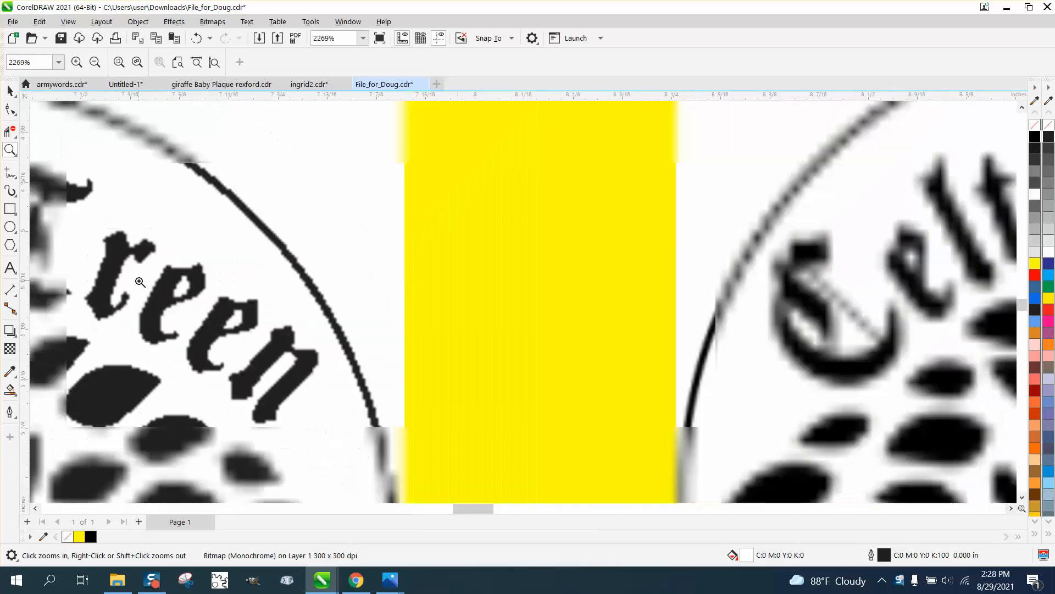
{"action": "scroll", "coordinate": [332, 287], "scroll_direction": "down", "scroll_amount": 3}
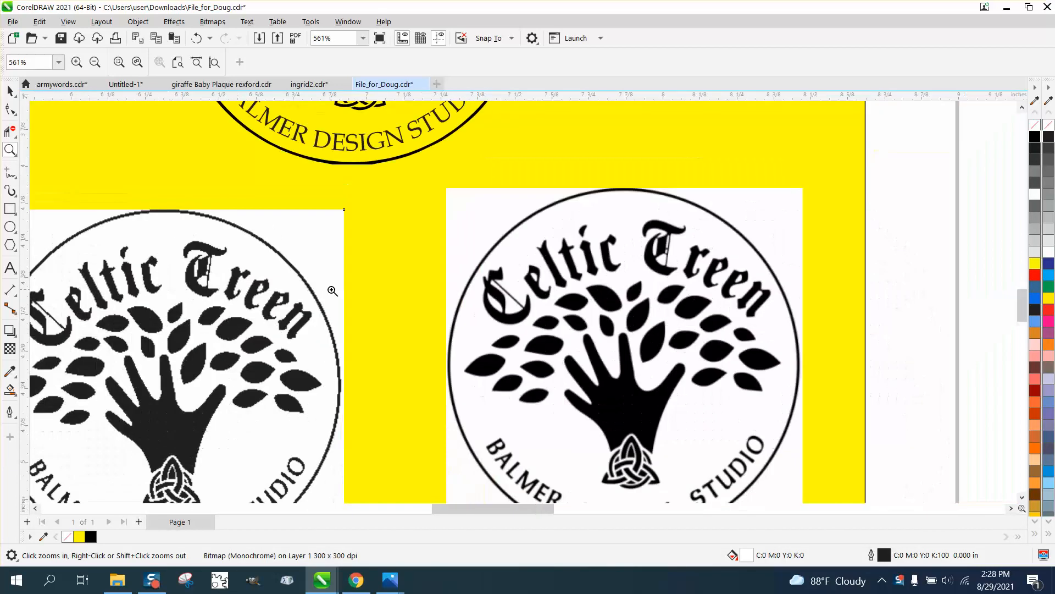
{"action": "scroll", "coordinate": [330, 291], "scroll_direction": "down", "scroll_amount": 4}
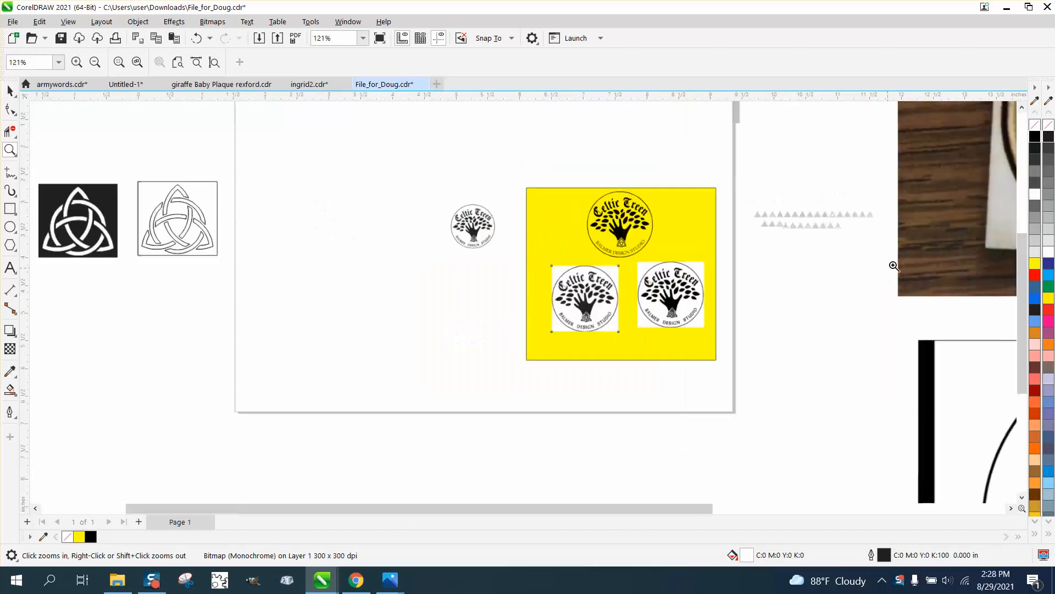
Inspect the engraved wood photo and the "Treen" lettering of the right-hand small bitmap logo up close.
{"action": "scroll", "coordinate": [990, 189], "scroll_direction": "up", "scroll_amount": 6}
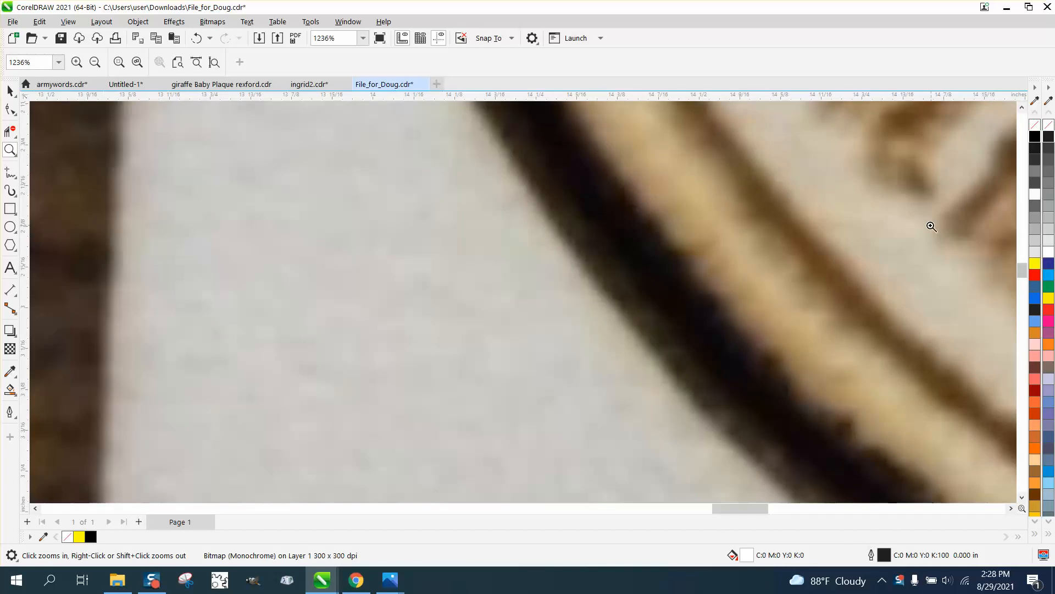
{"action": "scroll", "coordinate": [906, 213], "scroll_direction": "down", "scroll_amount": 5}
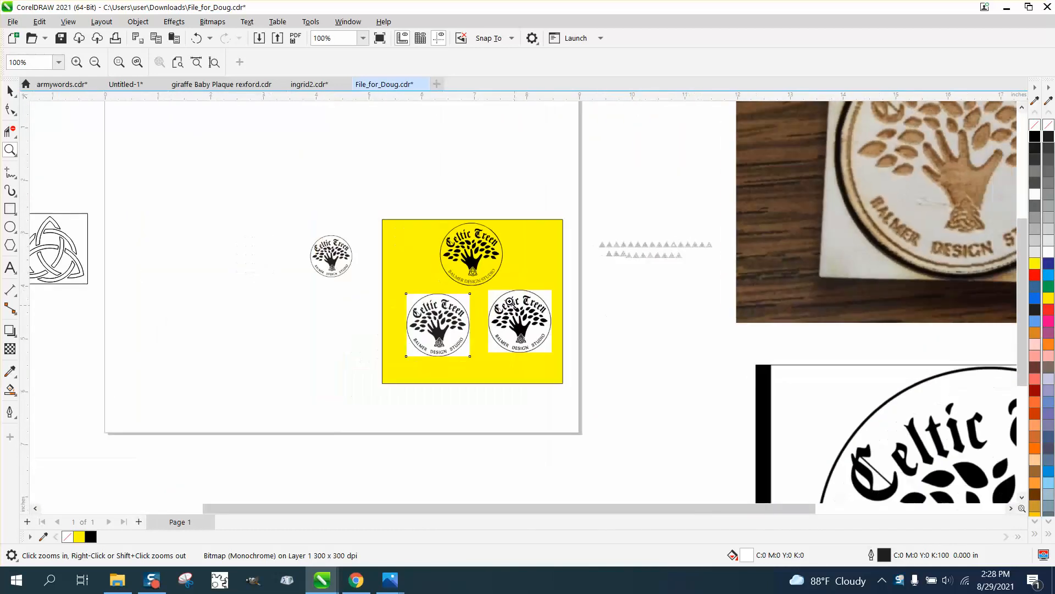
{"action": "left_click_drag", "start_coordinate": [491, 286], "coordinate": [572, 307]}
{"action": "scroll", "coordinate": [568, 309], "scroll_direction": "down", "scroll_amount": 8}
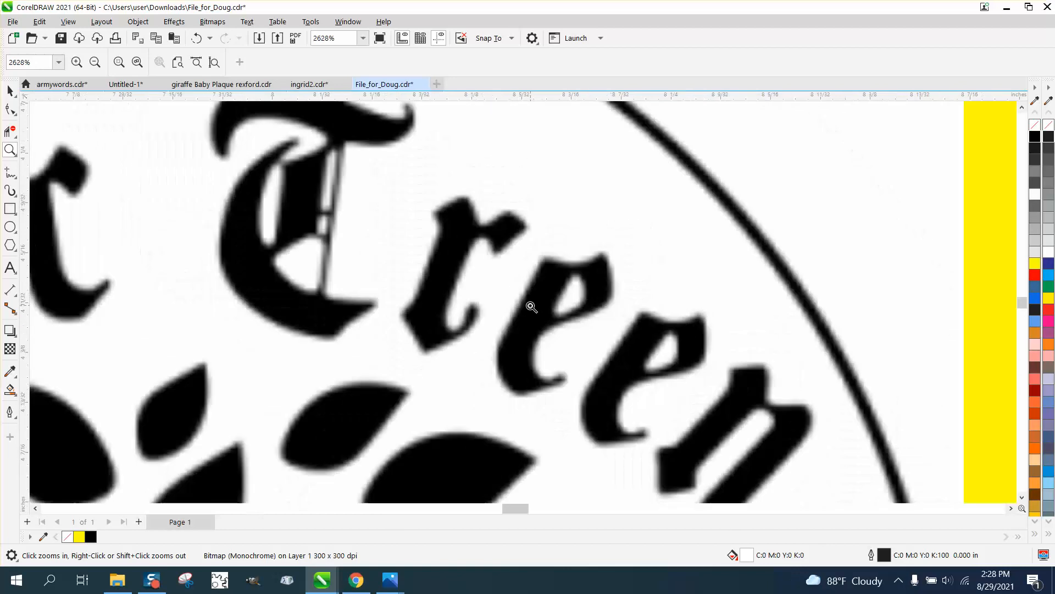
{"action": "scroll", "coordinate": [524, 306], "scroll_direction": "down", "scroll_amount": 3}
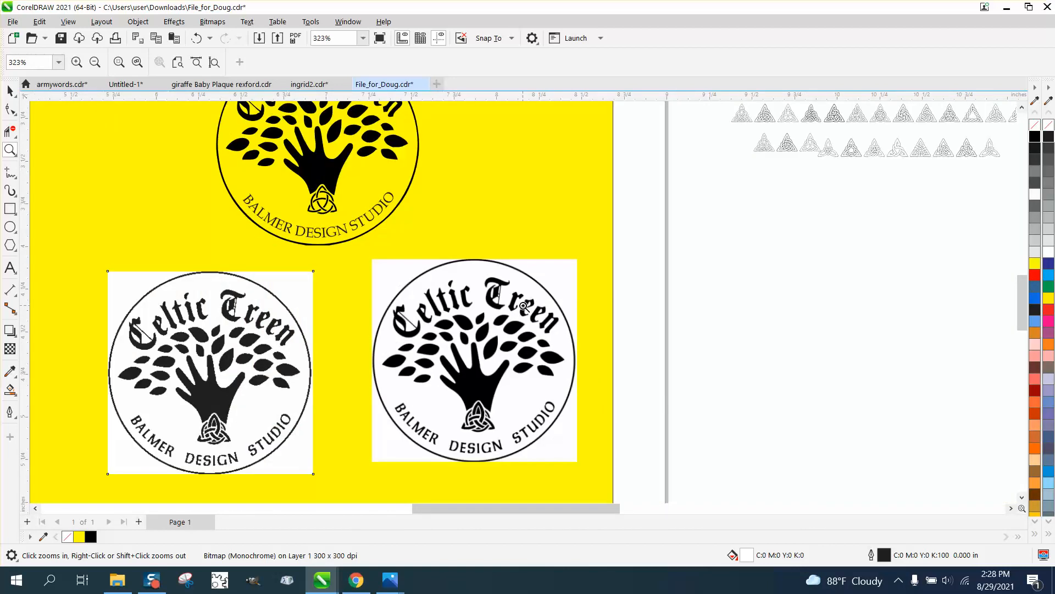
{"action": "scroll", "coordinate": [371, 174], "scroll_direction": "down", "scroll_amount": 1}
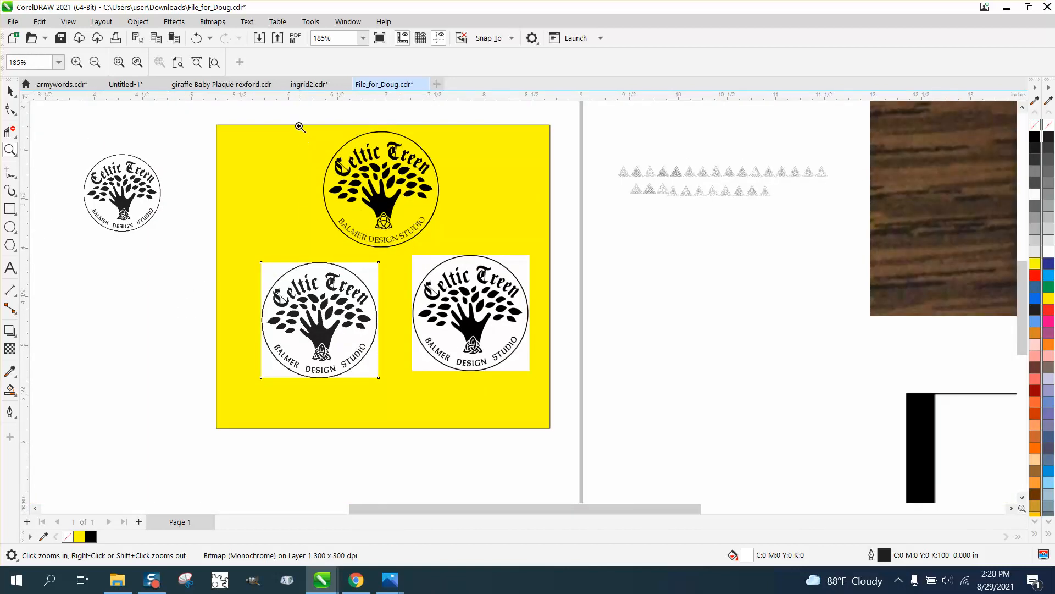
Examine the hand, leaves, Celtic knot and curved text of the upper logo on the yellow rectangle.
{"action": "left_click", "coordinate": [9, 149]}
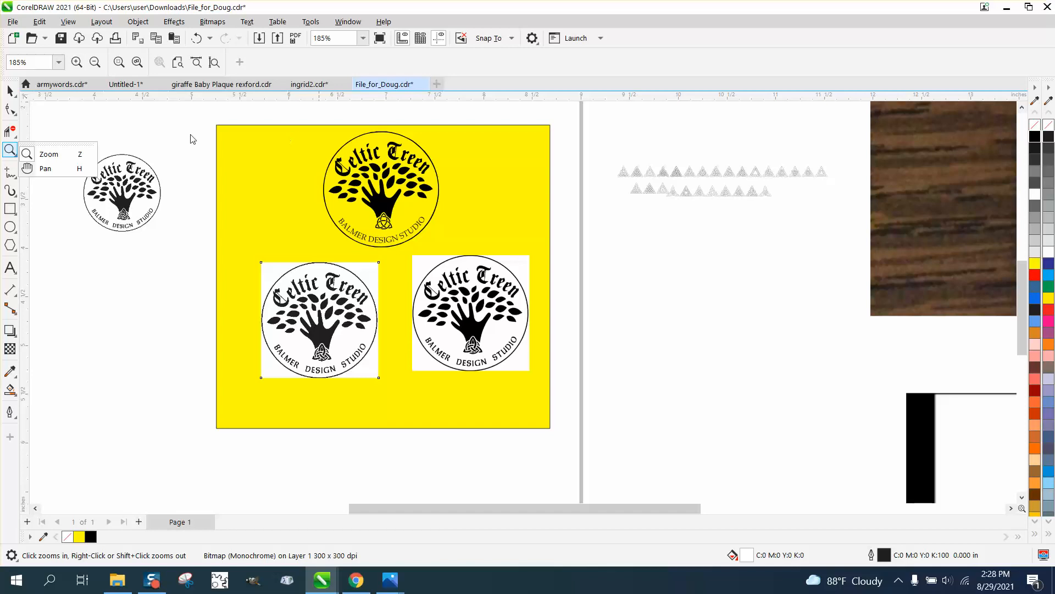
{"action": "left_click", "coordinate": [52, 154]}
{"action": "left_click_drag", "start_coordinate": [292, 134], "coordinate": [482, 230]}
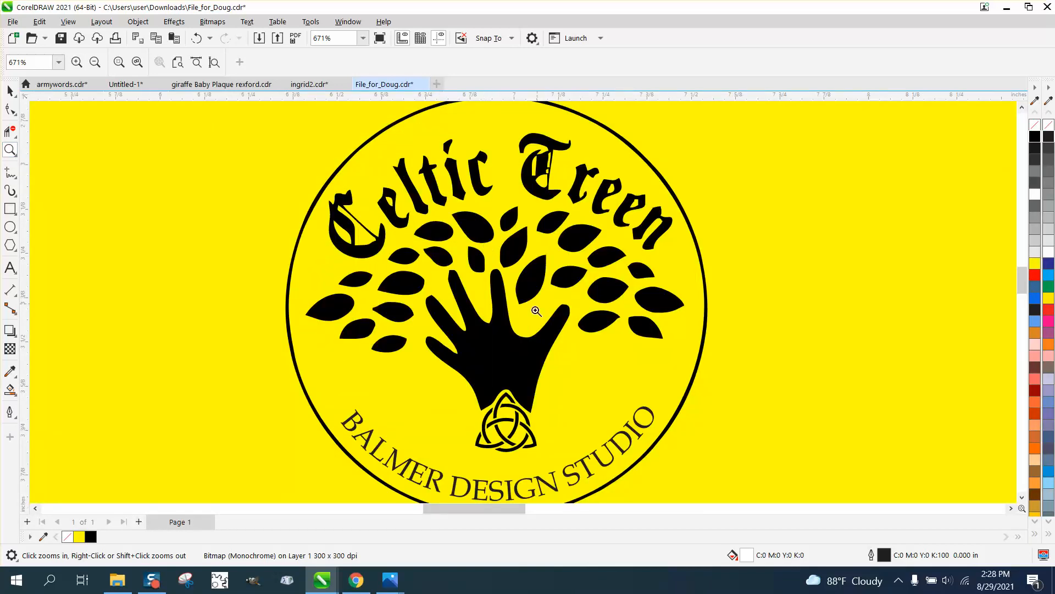
{"action": "scroll", "coordinate": [586, 329], "scroll_direction": "up", "scroll_amount": 5}
{"action": "scroll", "coordinate": [368, 313], "scroll_direction": "down", "scroll_amount": 3}
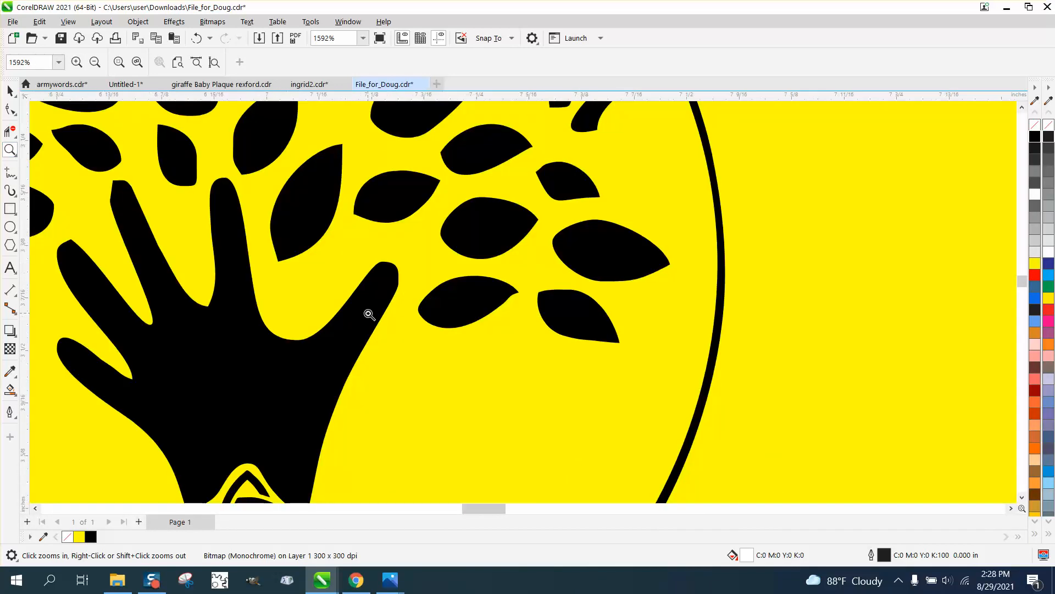
{"action": "scroll", "coordinate": [368, 313], "scroll_direction": "down", "scroll_amount": 5}
{"action": "left_click_drag", "start_coordinate": [262, 406], "coordinate": [389, 485]}
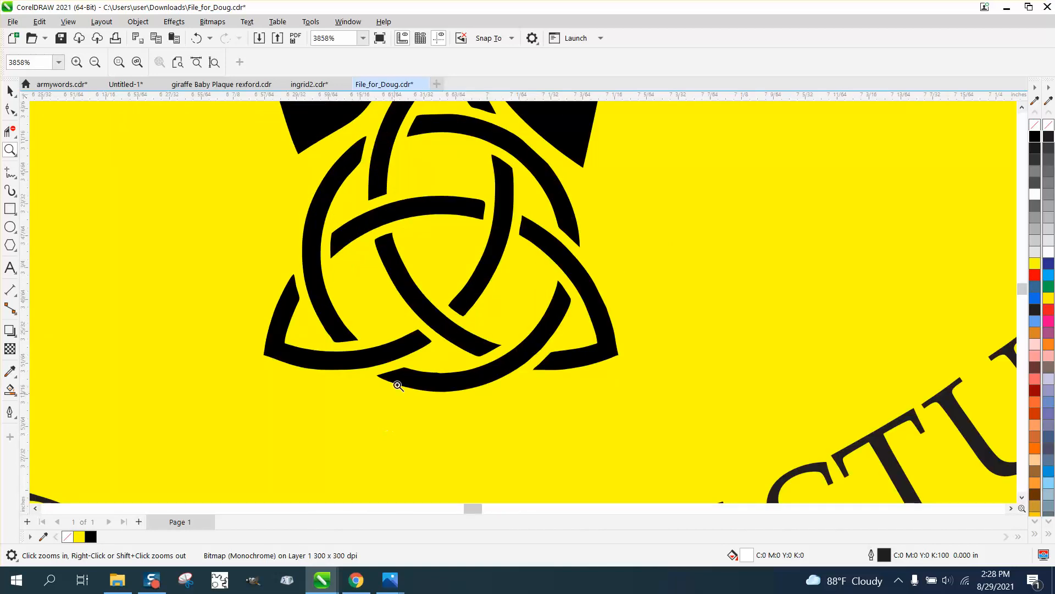
{"action": "scroll", "coordinate": [528, 231], "scroll_direction": "down", "scroll_amount": 4}
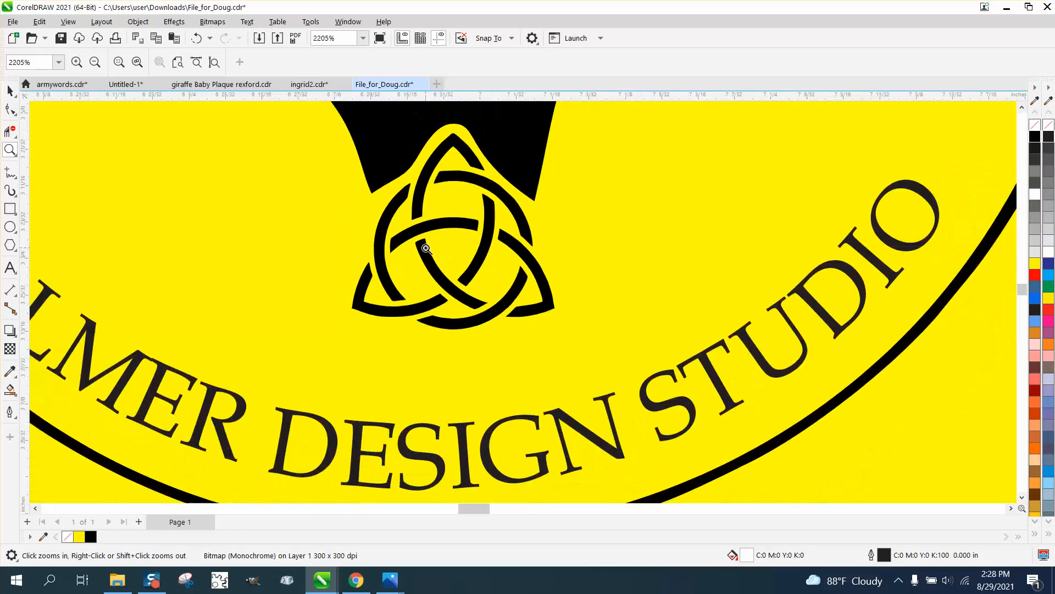
{"action": "scroll", "coordinate": [242, 303], "scroll_direction": "down", "scroll_amount": 6}
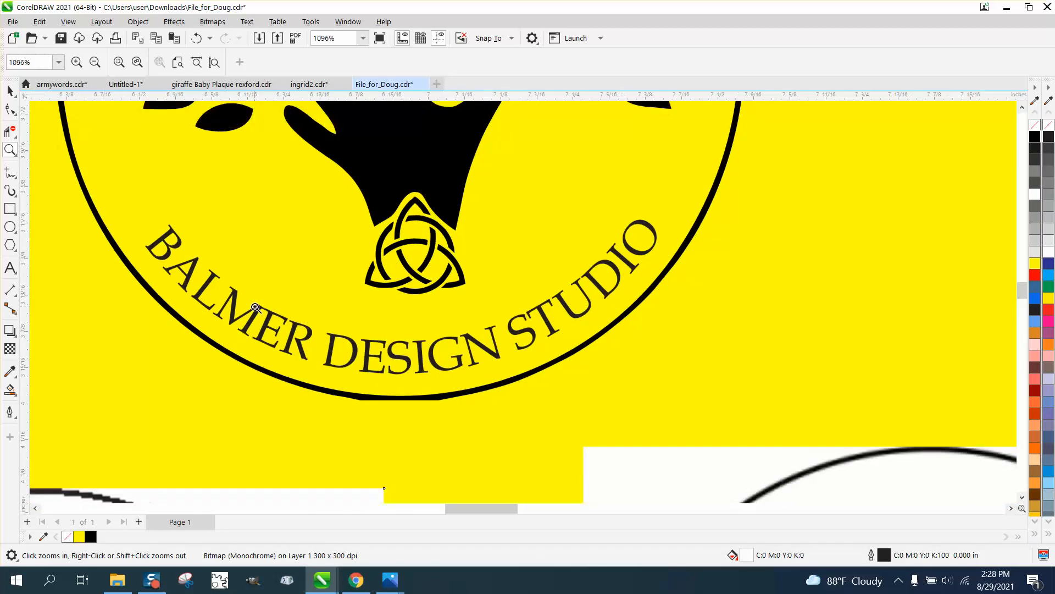
{"action": "scroll", "coordinate": [545, 390], "scroll_direction": "down", "scroll_amount": 1}
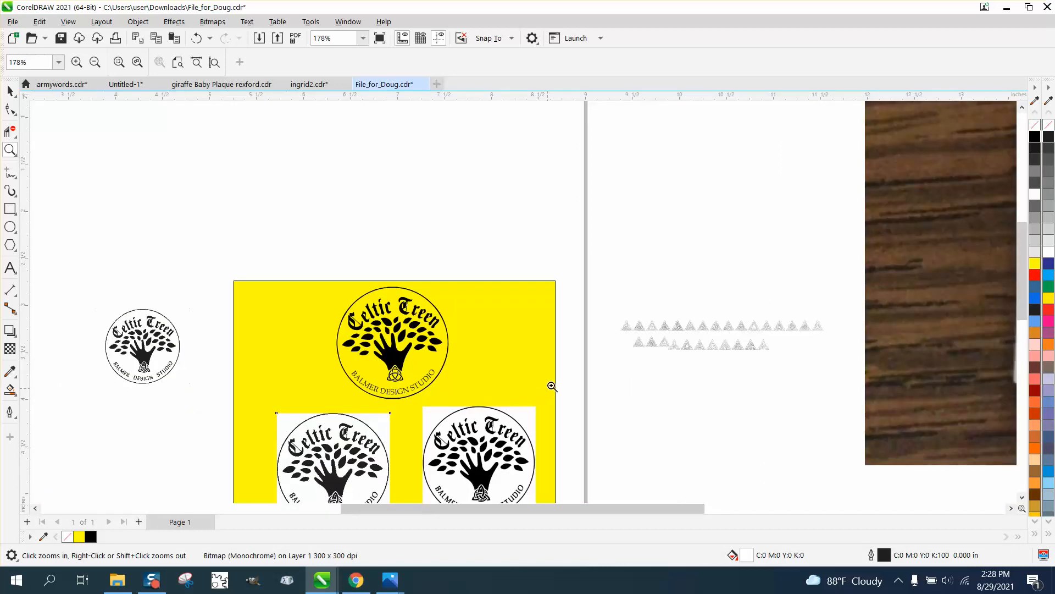
Inspect the "BALMER" lettering up close in the right-hand small bitmap logo on the yellow rectangle.
{"action": "scroll", "coordinate": [1022, 269], "scroll_direction": "down", "scroll_amount": 3}
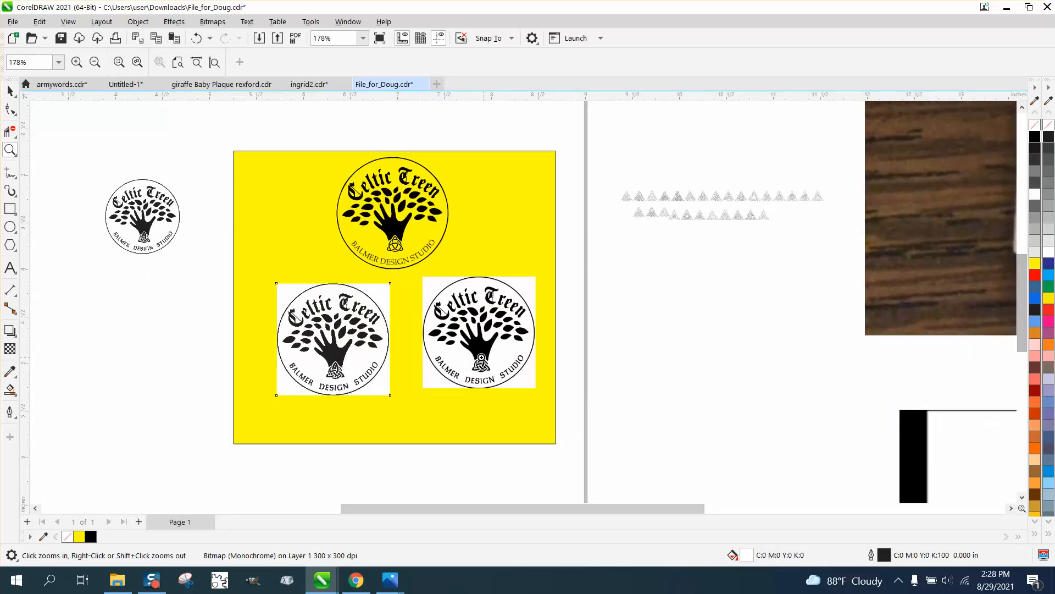
{"action": "left_click_drag", "start_coordinate": [434, 356], "coordinate": [461, 375]}
{"action": "scroll", "coordinate": [415, 327], "scroll_direction": "down", "scroll_amount": 15}
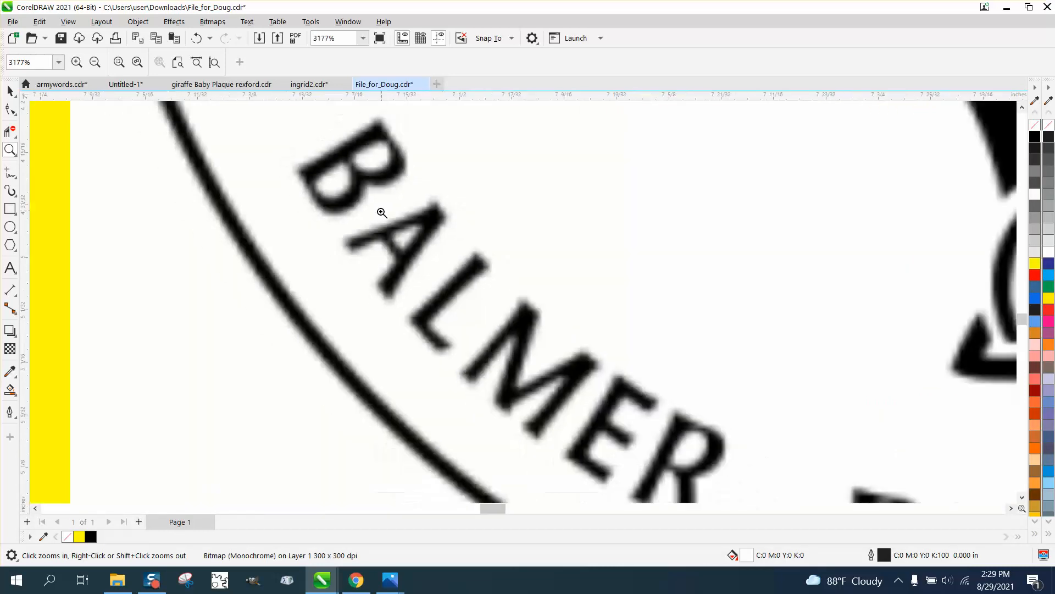
{"action": "scroll", "coordinate": [521, 286], "scroll_direction": "down", "scroll_amount": 3}
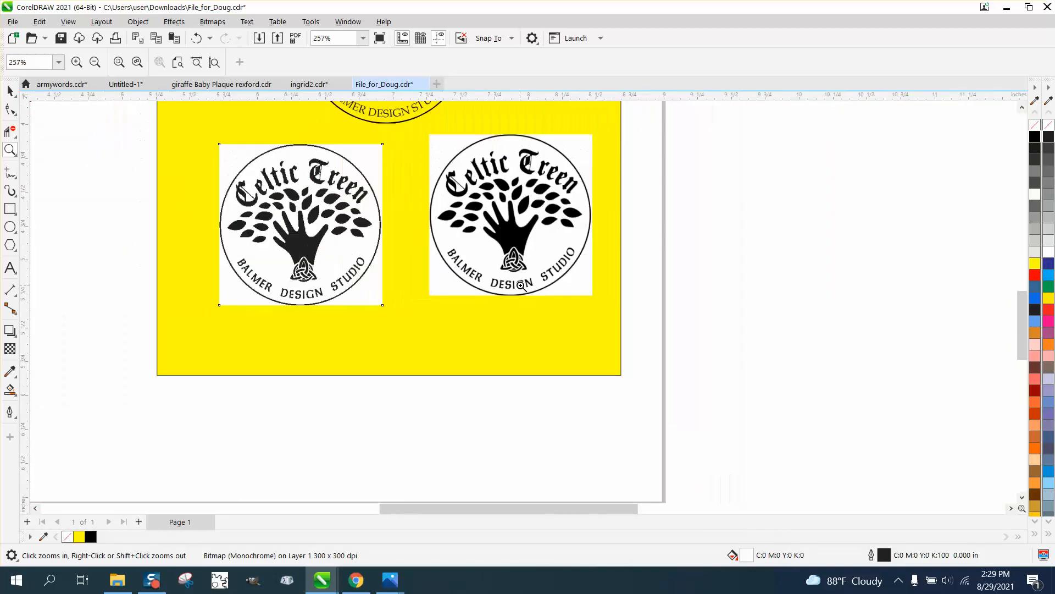
{"action": "scroll", "coordinate": [495, 308], "scroll_direction": "down", "scroll_amount": 2}
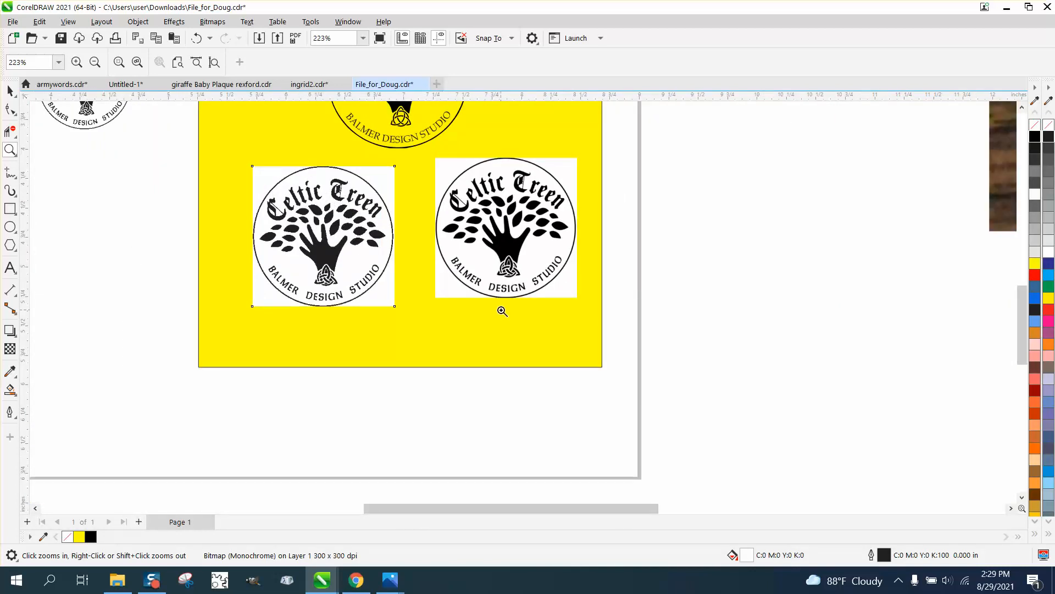
Move the two small bitmap logos up and farther apart on the yellow rectangle, leaving the left one selected.
{"action": "left_click", "coordinate": [9, 91]}
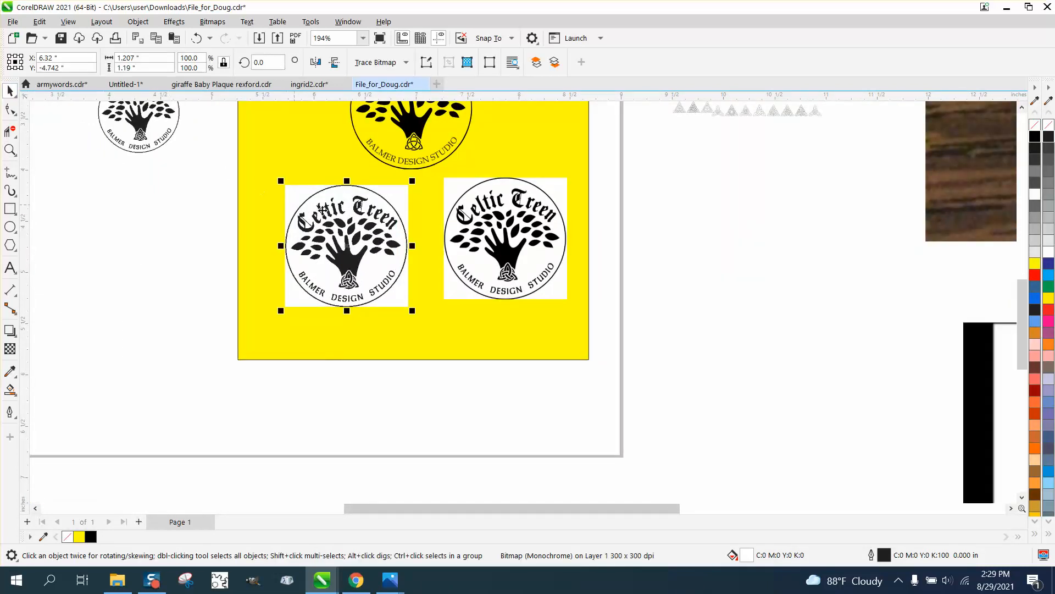
{"action": "left_click_drag", "start_coordinate": [343, 227], "coordinate": [311, 208]}
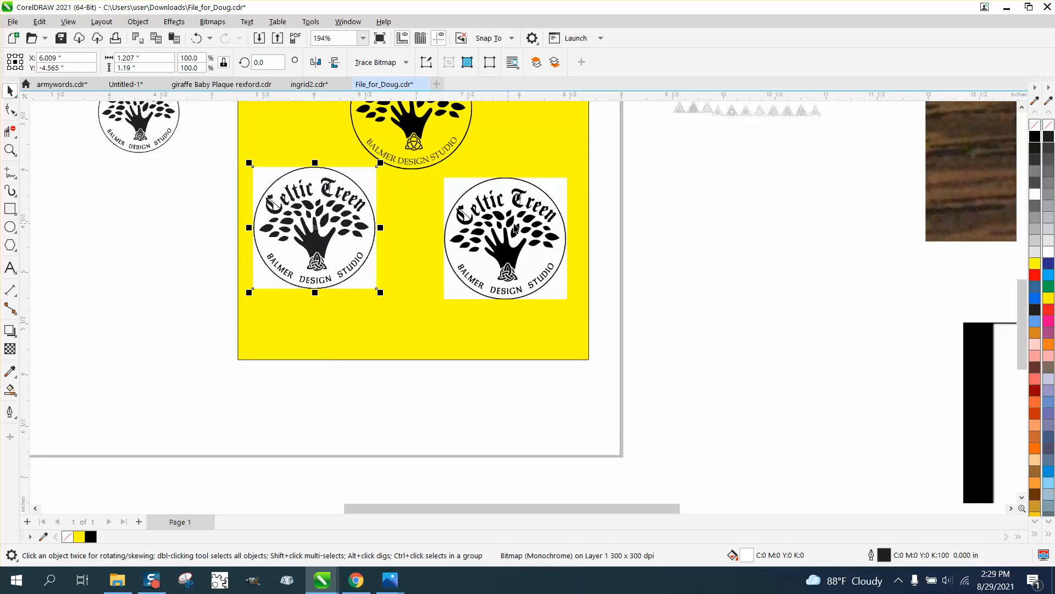
{"action": "left_click_drag", "start_coordinate": [511, 233], "coordinate": [517, 219]}
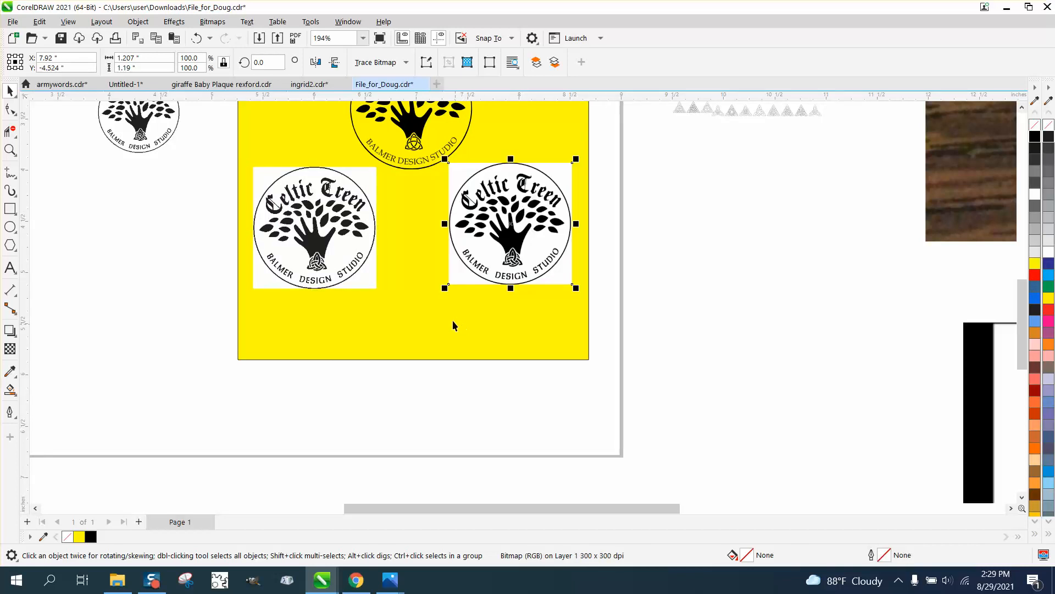
{"action": "left_click", "coordinate": [331, 233]}
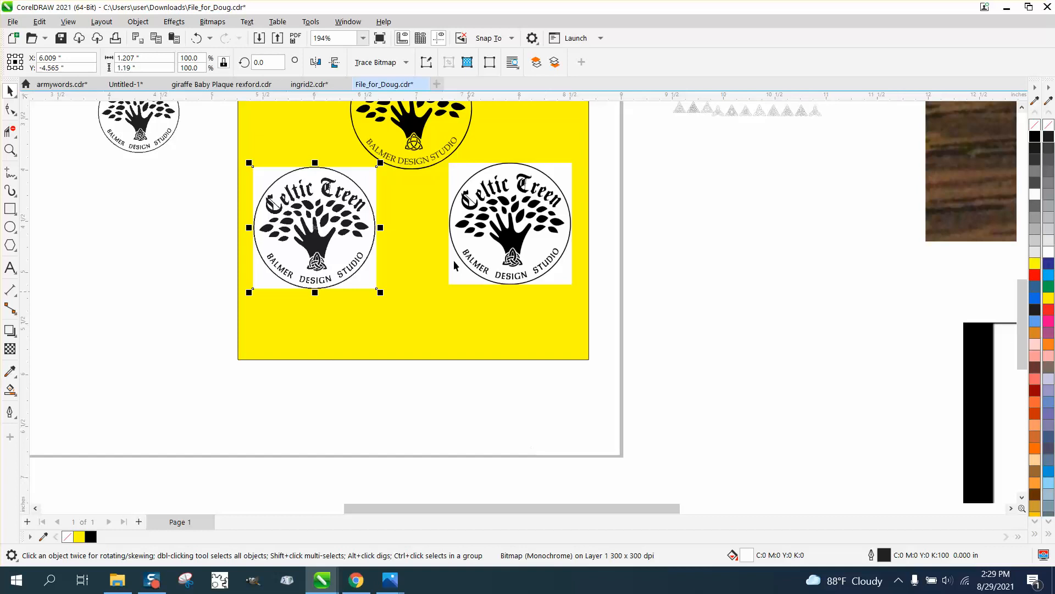
Outline-trace the right-hand small bitmap logo as Clipart and move the traced result below, between the two bitmaps.
{"action": "left_click", "coordinate": [495, 231]}
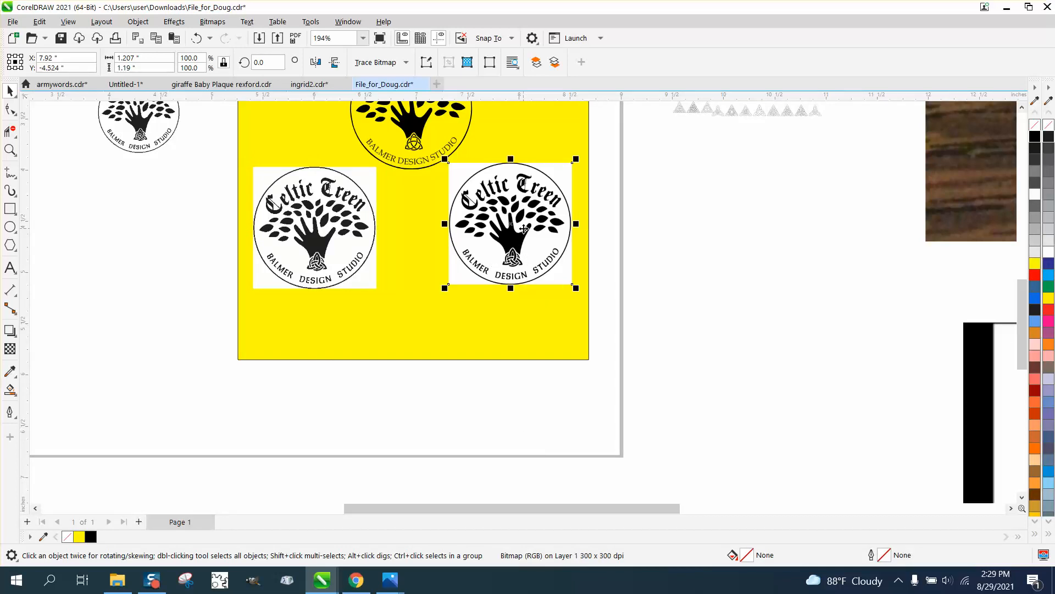
{"action": "left_click", "coordinate": [406, 64]}
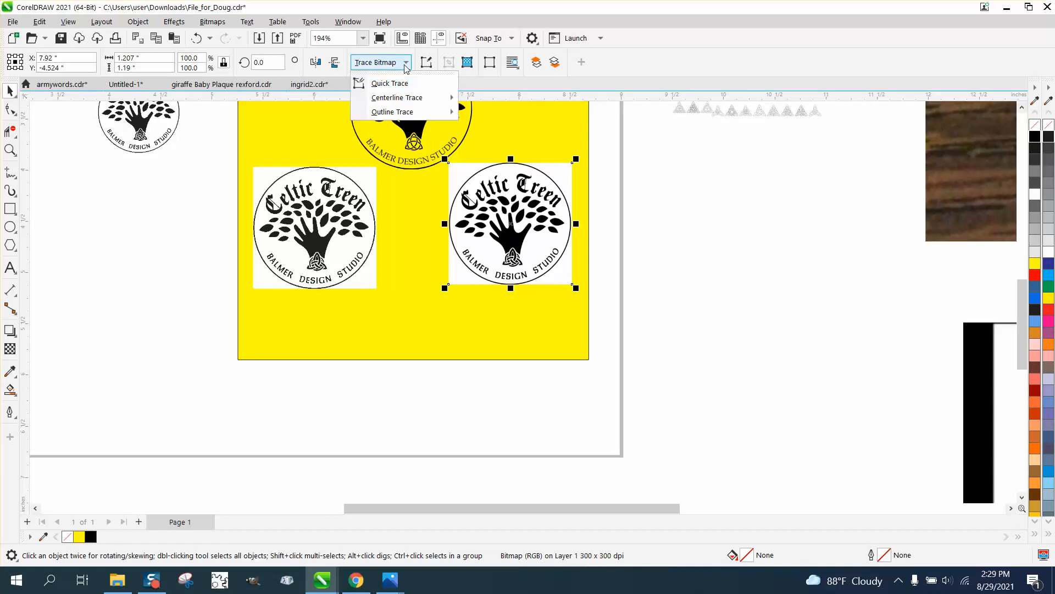
{"action": "mouse_move", "coordinate": [407, 112]}
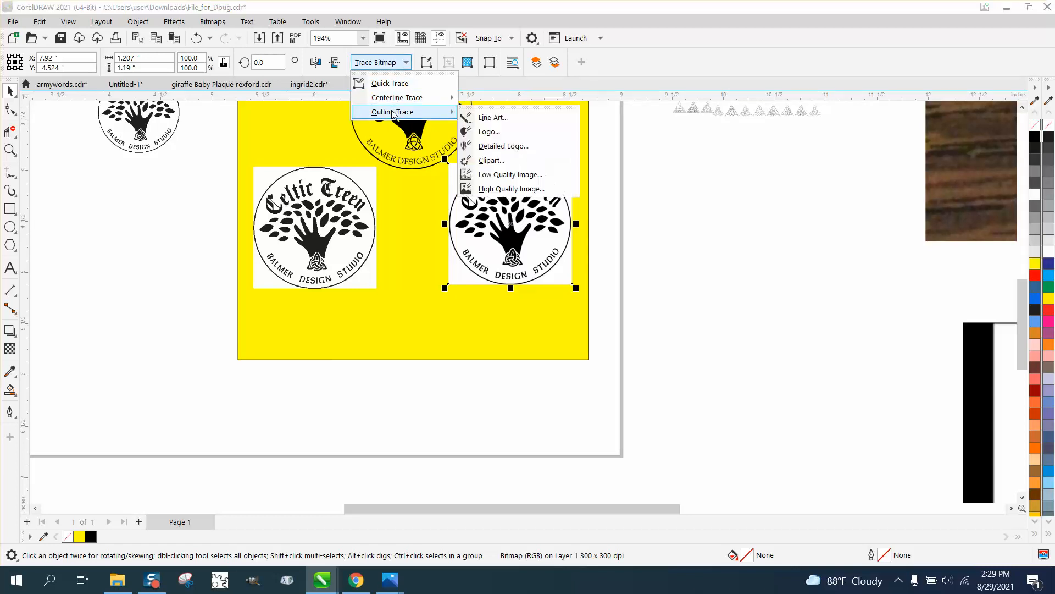
{"action": "left_click", "coordinate": [493, 161]}
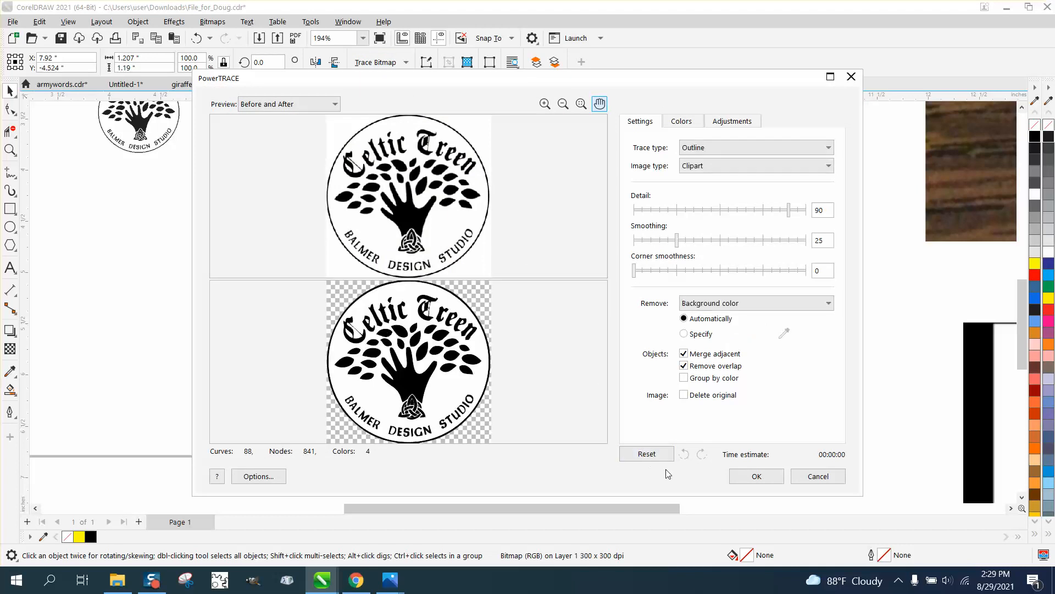
{"action": "left_click", "coordinate": [757, 476]}
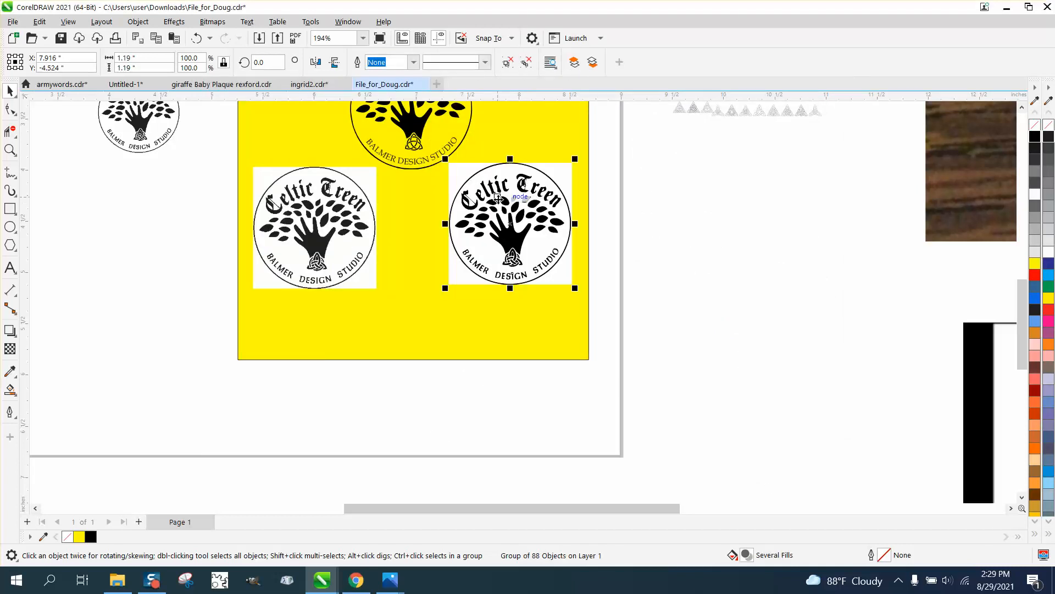
{"action": "mouse_move", "coordinate": [510, 219]}
{"action": "left_mouse_down"}
{"action": "mouse_move", "coordinate": [420, 319]}
{"action": "mouse_move", "coordinate": [419, 334]}
{"action": "left_mouse_up"}
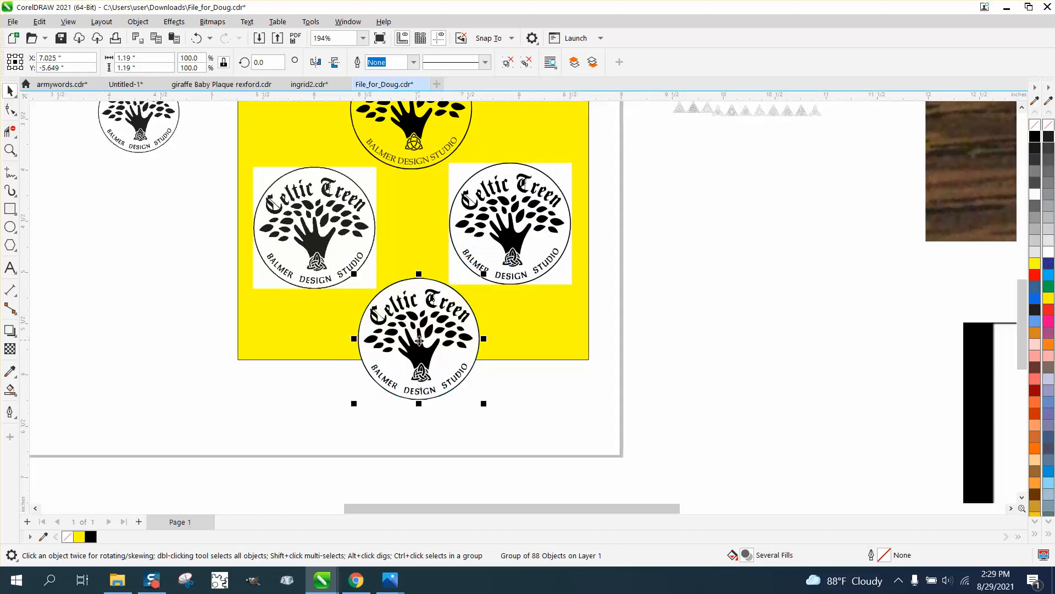
Move the right-hand bitmap logo off the page and put its traced copy in its place on the yellow rectangle.
{"action": "left_click_drag", "start_coordinate": [507, 235], "coordinate": [705, 239]}
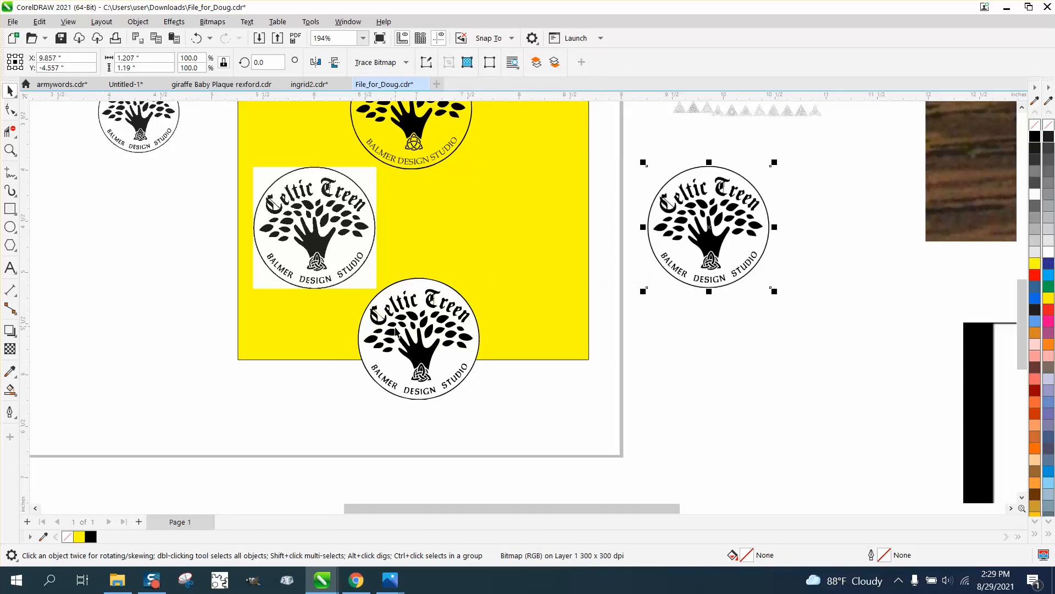
{"action": "mouse_move", "coordinate": [397, 333]}
{"action": "left_mouse_down"}
{"action": "mouse_move", "coordinate": [460, 255]}
{"action": "mouse_move", "coordinate": [455, 236]}
{"action": "left_mouse_up"}
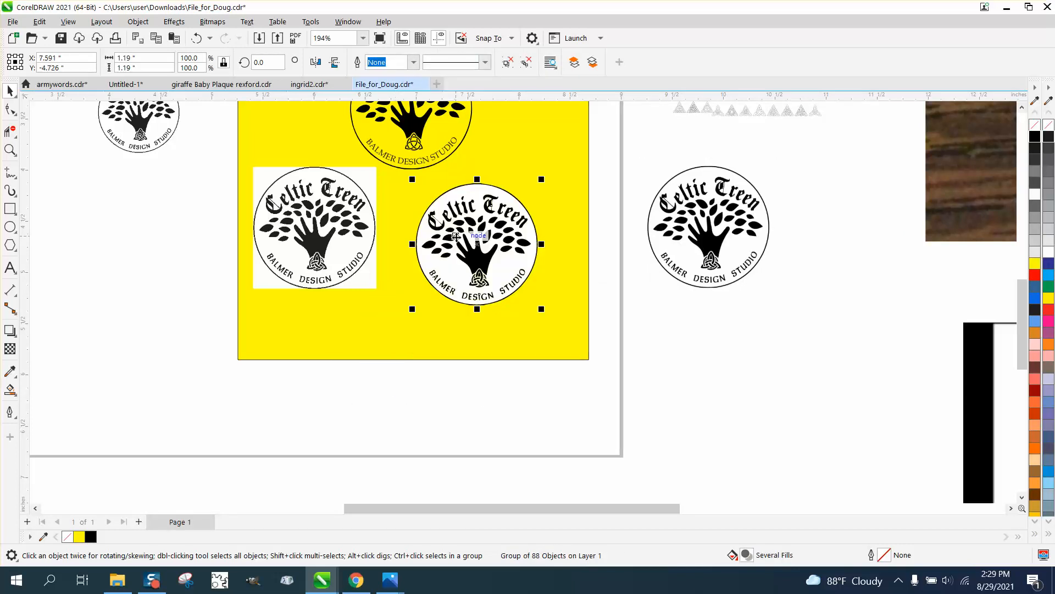
Examine the "BALMER" text, Celtic knot and "Treen" lettering of the traced logo on the yellow rectangle up close.
{"action": "left_click", "coordinate": [16, 154]}
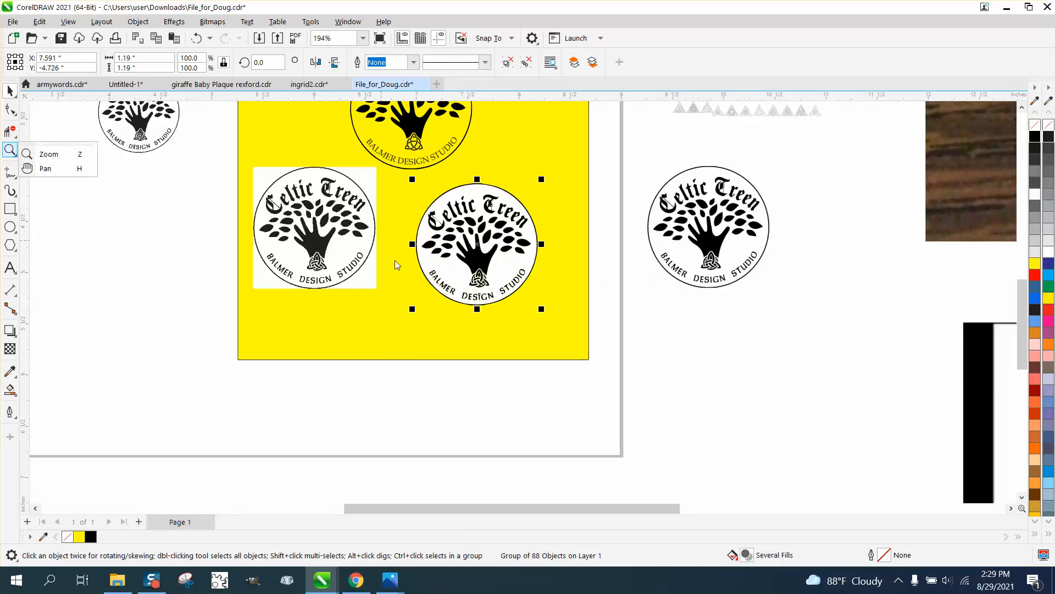
{"action": "left_click", "coordinate": [54, 158]}
{"action": "left_click_drag", "start_coordinate": [431, 267], "coordinate": [485, 299]}
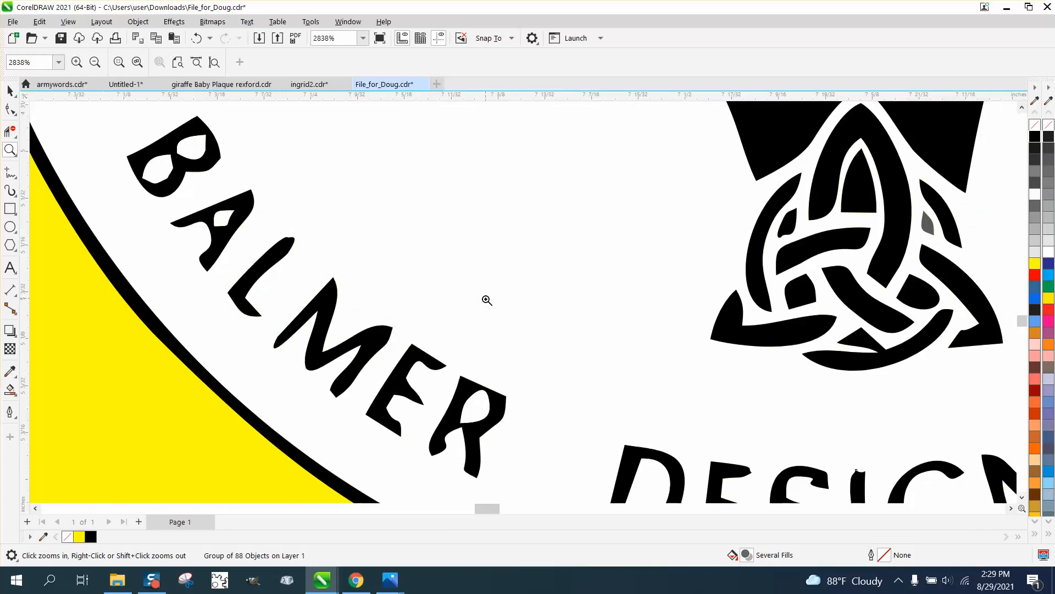
{"action": "scroll", "coordinate": [364, 312], "scroll_direction": "down", "scroll_amount": 1}
{"action": "left_click_drag", "start_coordinate": [614, 204], "coordinate": [753, 354]}
{"action": "scroll", "coordinate": [508, 301], "scroll_direction": "down", "scroll_amount": 3}
{"action": "scroll", "coordinate": [492, 303], "scroll_direction": "down", "scroll_amount": 5}
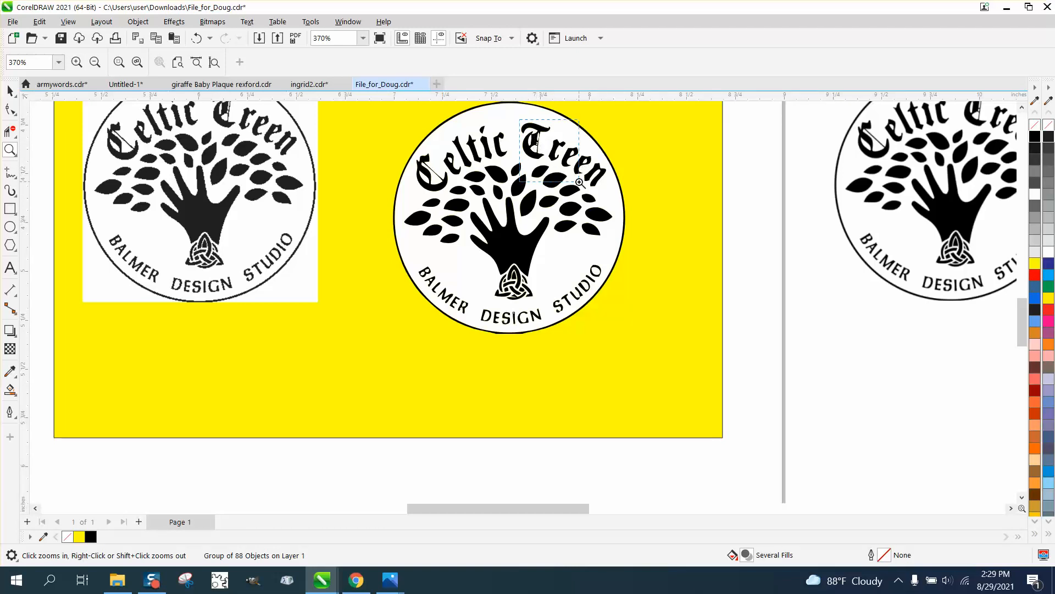
{"action": "scroll", "coordinate": [528, 132], "scroll_direction": "up", "scroll_amount": 4}
{"action": "scroll", "coordinate": [535, 184], "scroll_direction": "down", "scroll_amount": 3}
{"action": "scroll", "coordinate": [471, 186], "scroll_direction": "down", "scroll_amount": 4}
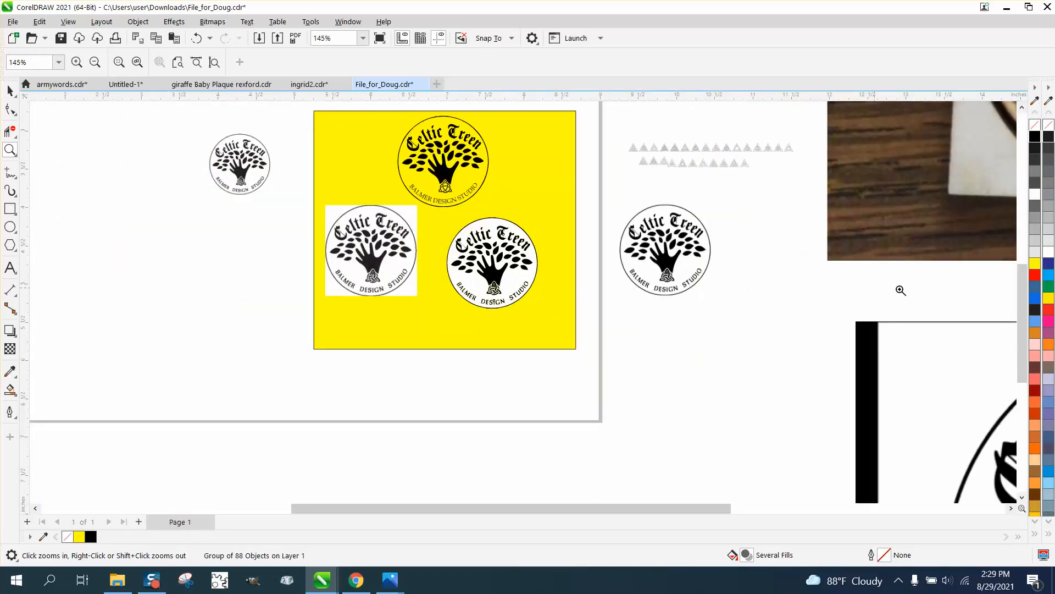
Move the "Celtic Green" text from above the wood photo onto the page, just above the yellow rectangle.
{"action": "left_click_drag", "start_coordinate": [1021, 300], "coordinate": [1015, 221]}
{"action": "scroll", "coordinate": [659, 234], "scroll_direction": "down", "scroll_amount": 1}
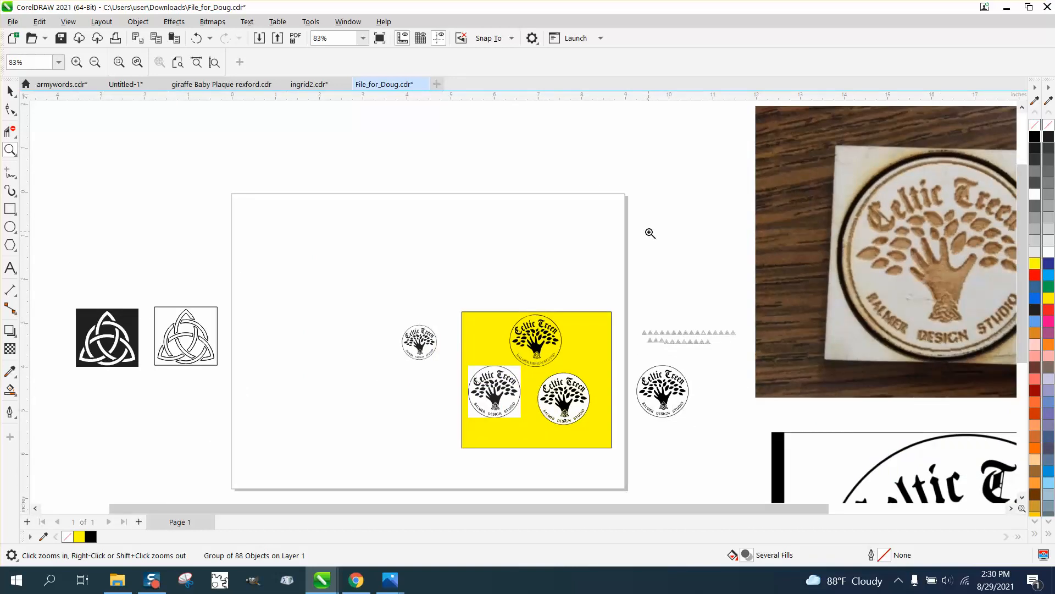
{"action": "scroll", "coordinate": [650, 233], "scroll_direction": "down", "scroll_amount": 1}
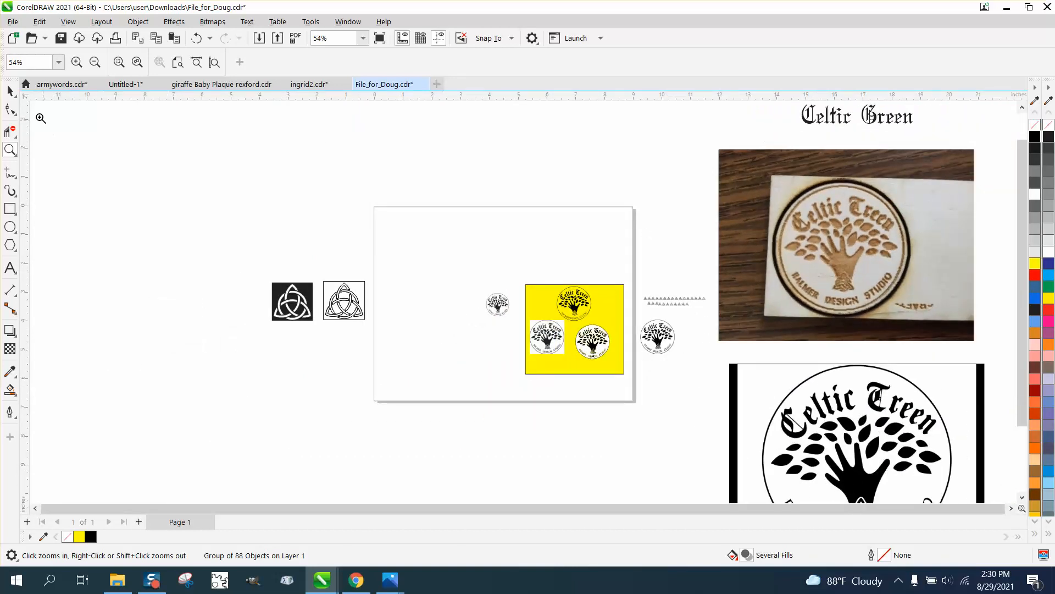
{"action": "left_click", "coordinate": [10, 91]}
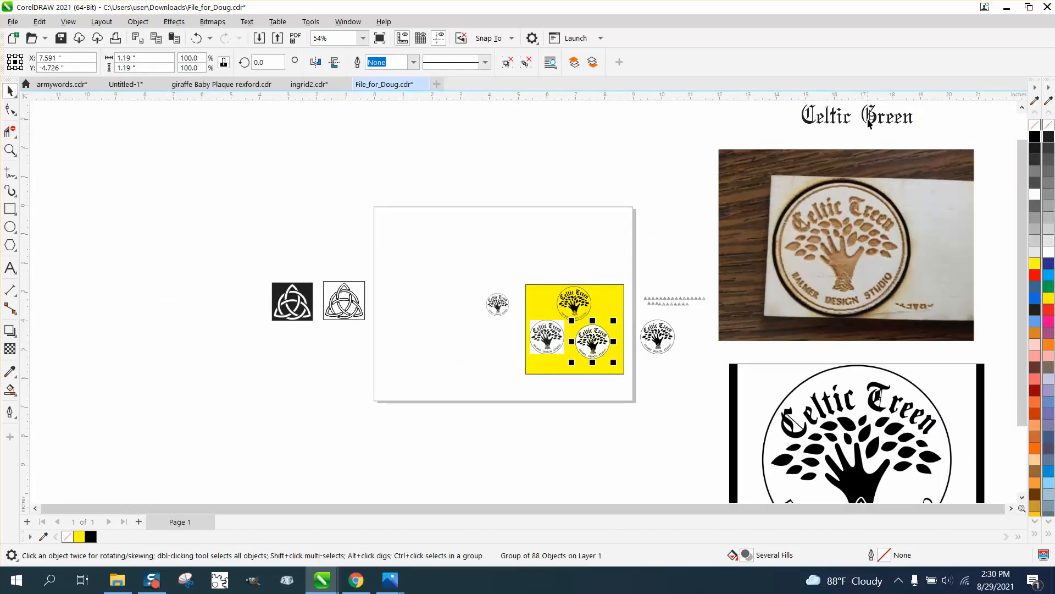
{"action": "left_click_drag", "start_coordinate": [868, 122], "coordinate": [581, 262]}
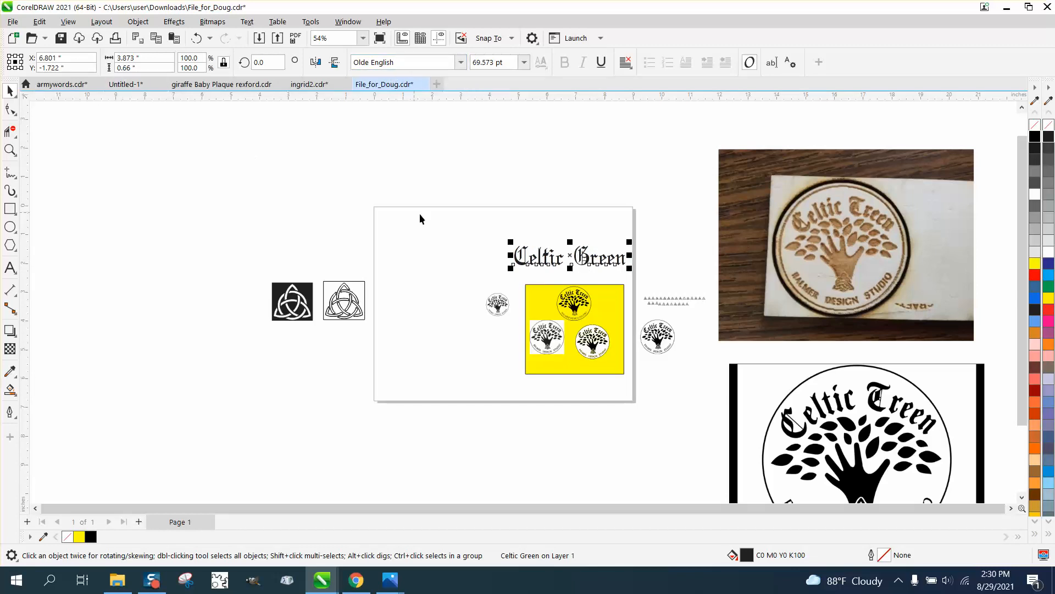
Compare the "Celtic Green" text with the upper logo's "Celtic Treen" lettering and inspect the top edge of that logo's circle.
{"action": "key", "text": "z"}
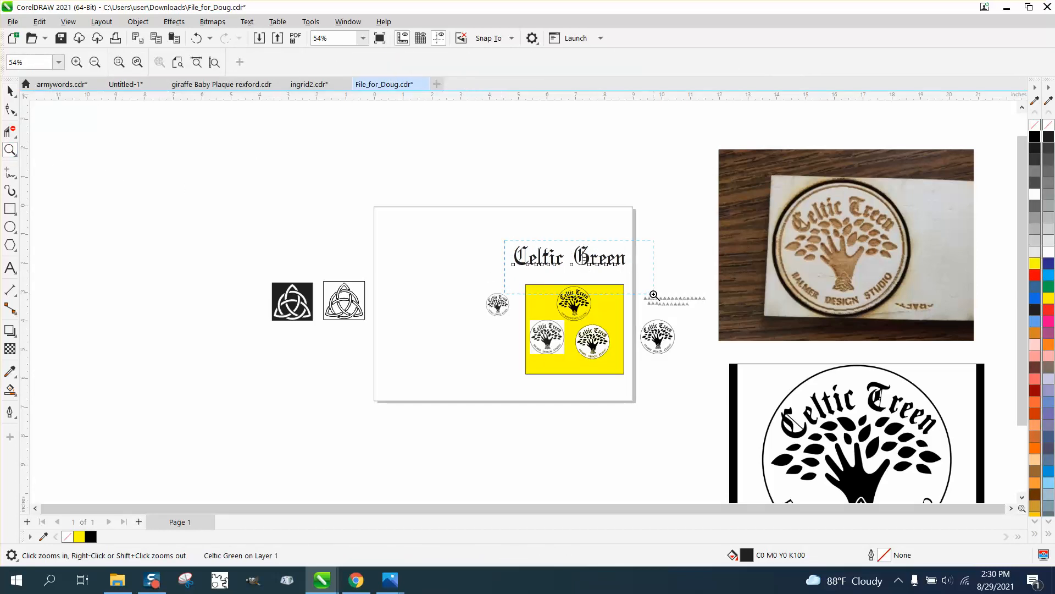
{"action": "left_click_drag", "start_coordinate": [654, 296], "coordinate": [654, 296]}
{"action": "right_click", "coordinate": [531, 236]}
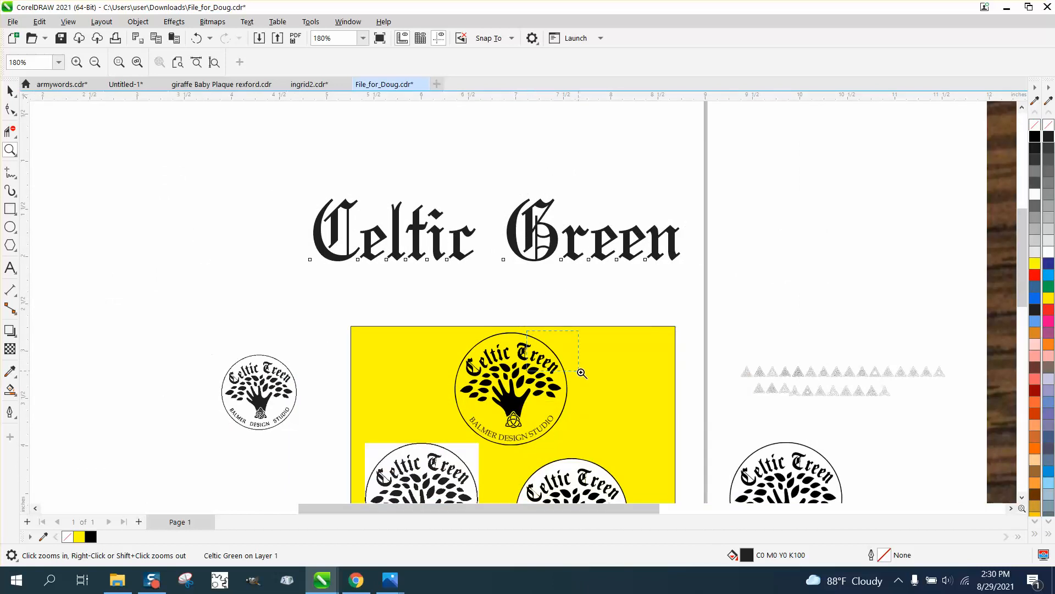
{"action": "left_click_drag", "start_coordinate": [590, 393], "coordinate": [591, 393]}
{"action": "right_click", "coordinate": [486, 301]}
{"action": "right_click", "coordinate": [424, 248]}
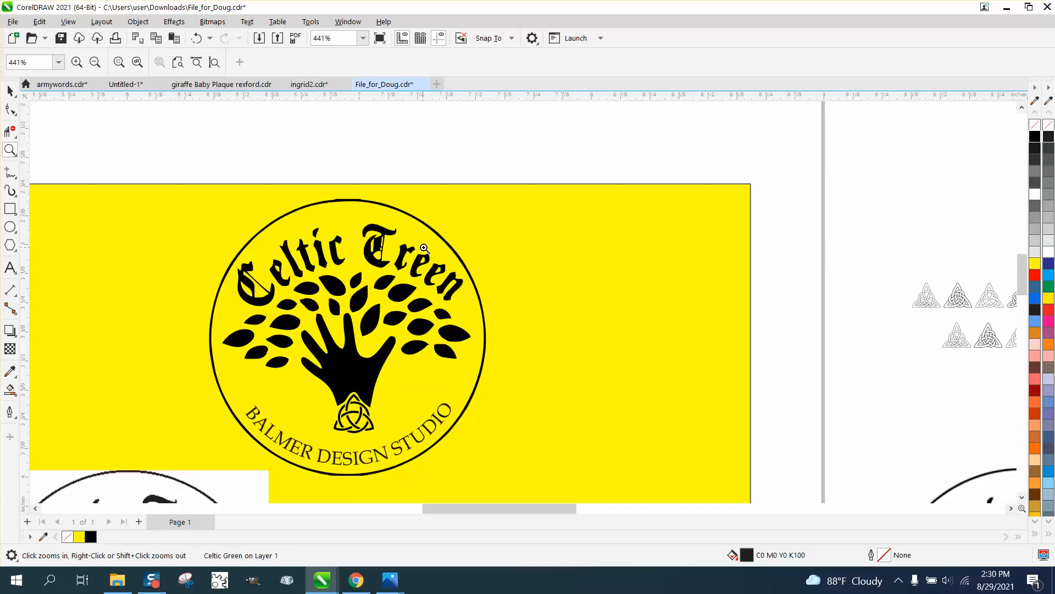
{"action": "left_click_drag", "start_coordinate": [317, 227], "coordinate": [412, 278]}
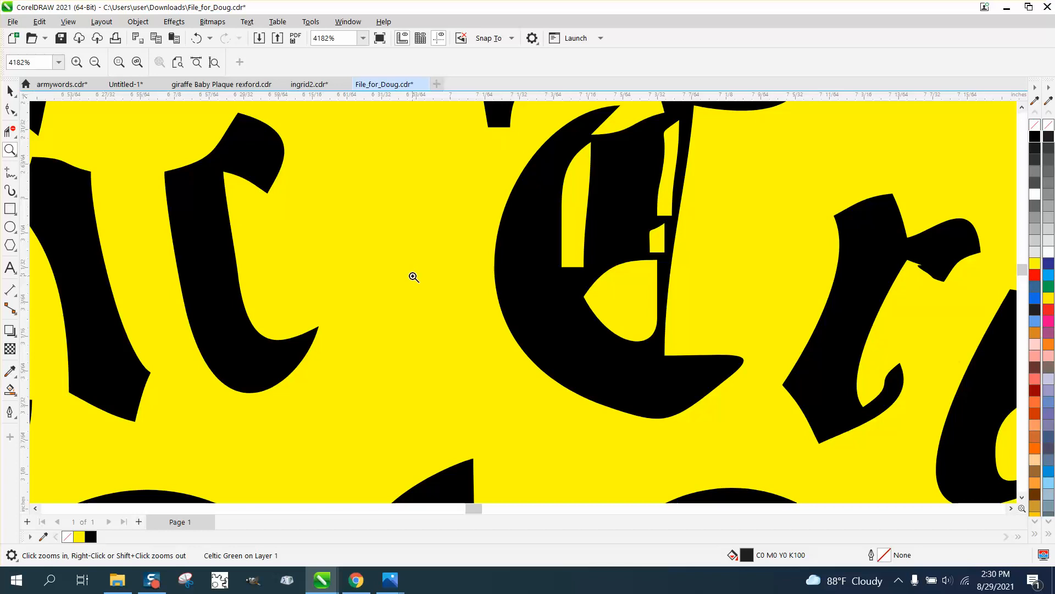
{"action": "scroll", "coordinate": [414, 277], "scroll_direction": "down", "scroll_amount": 5}
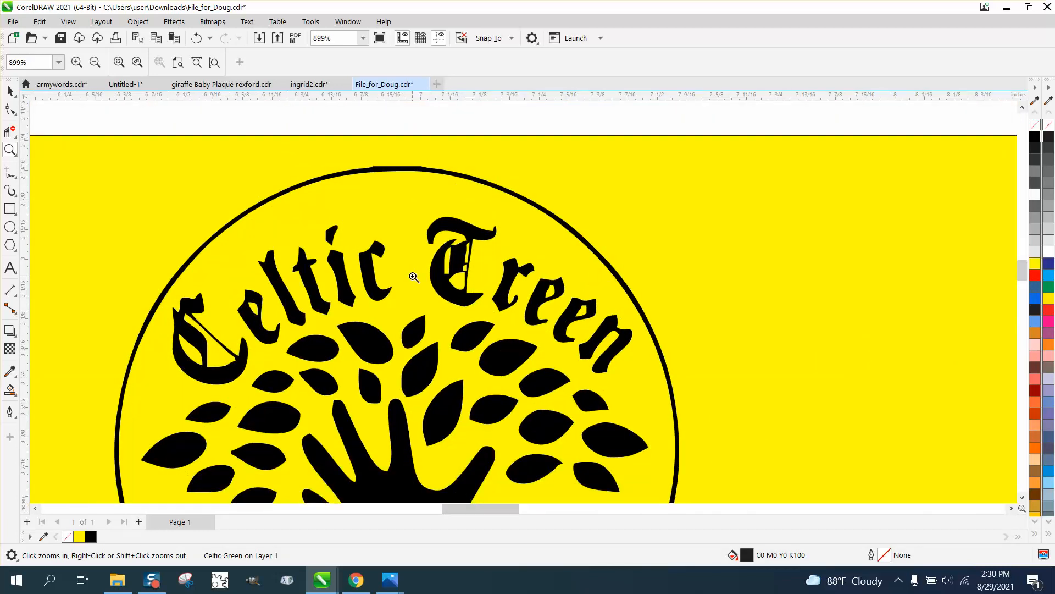
{"action": "scroll", "coordinate": [414, 277], "scroll_direction": "down", "scroll_amount": 1}
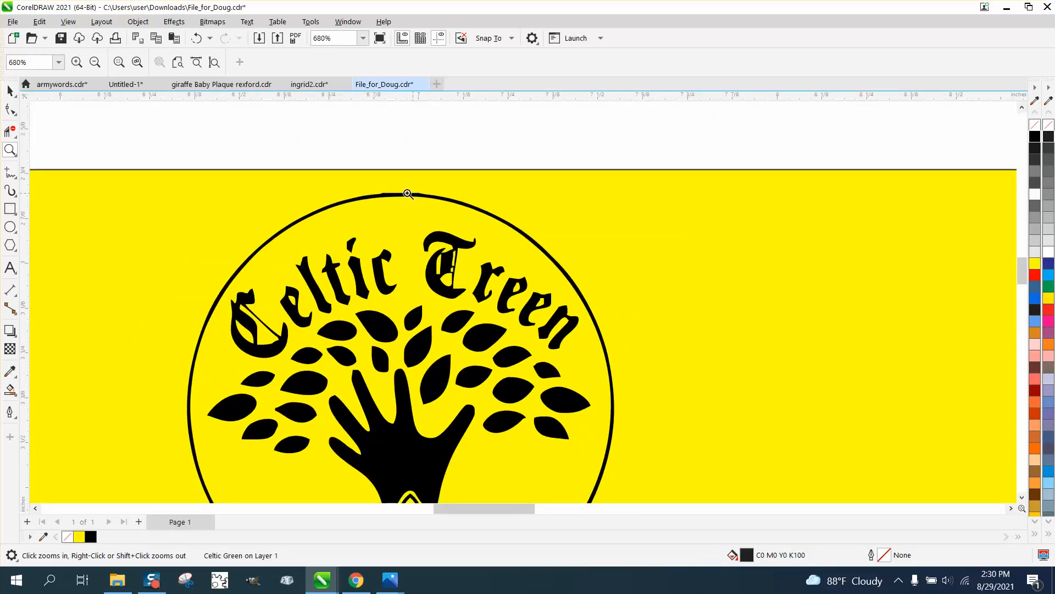
{"action": "left_click_drag", "start_coordinate": [371, 178], "coordinate": [393, 205]}
{"action": "scroll", "coordinate": [462, 228], "scroll_direction": "down", "scroll_amount": 3}
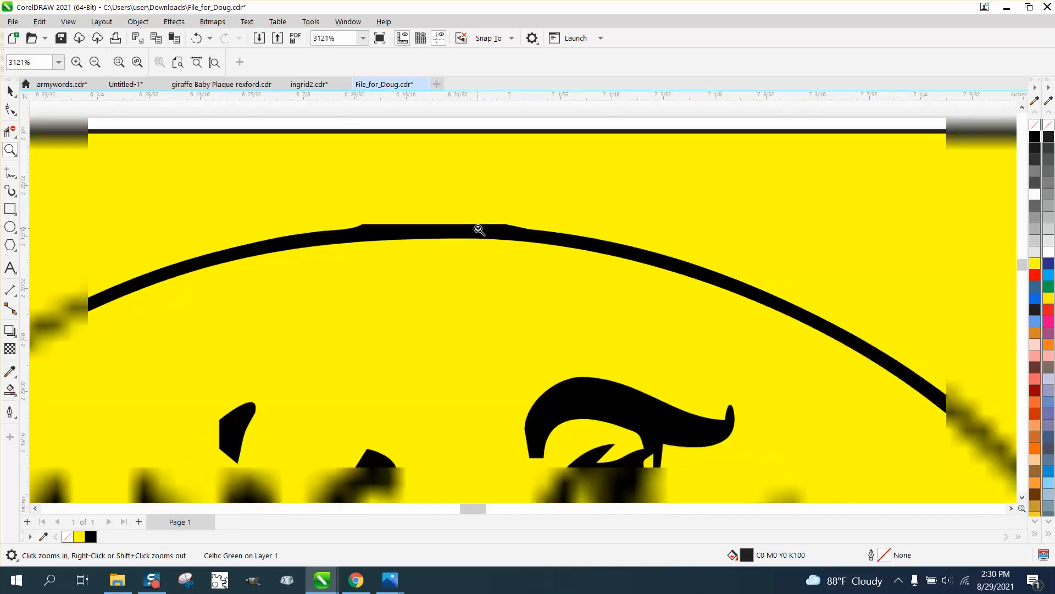
{"action": "scroll", "coordinate": [499, 233], "scroll_direction": "down", "scroll_amount": 4}
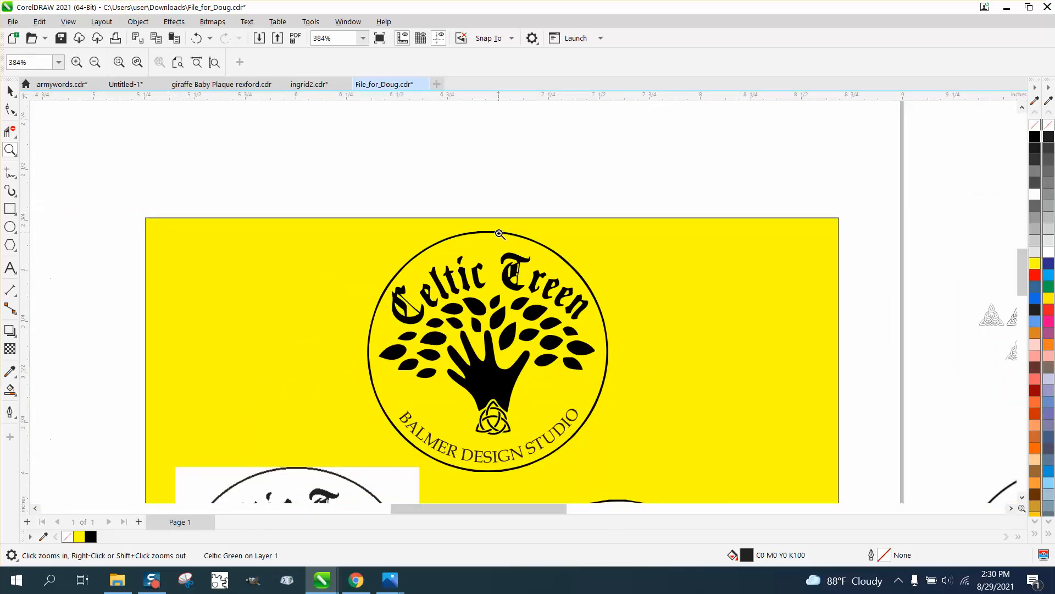
{"action": "left_click", "coordinate": [16, 115]}
{"action": "left_click", "coordinate": [50, 113]}
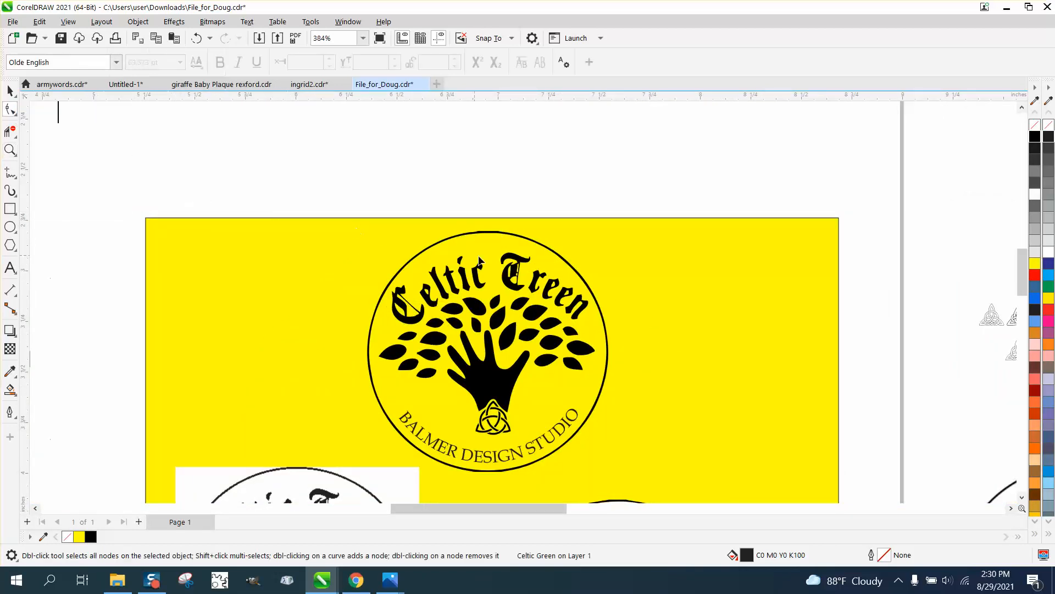
{"action": "left_click", "coordinate": [493, 233]}
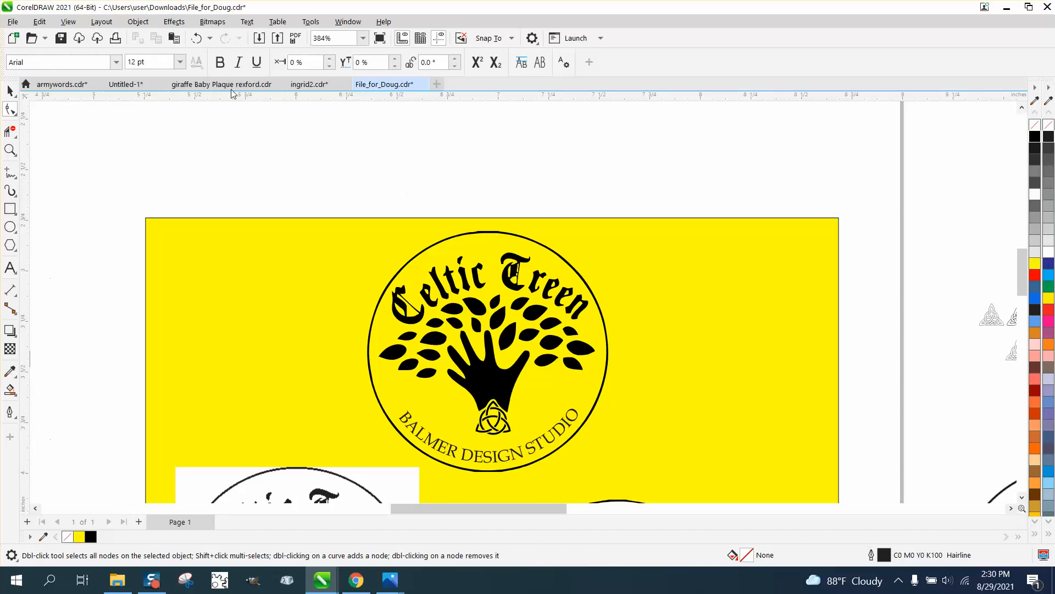
Ungroup the upper logo on the yellow rectangle.
{"action": "left_click", "coordinate": [10, 90]}
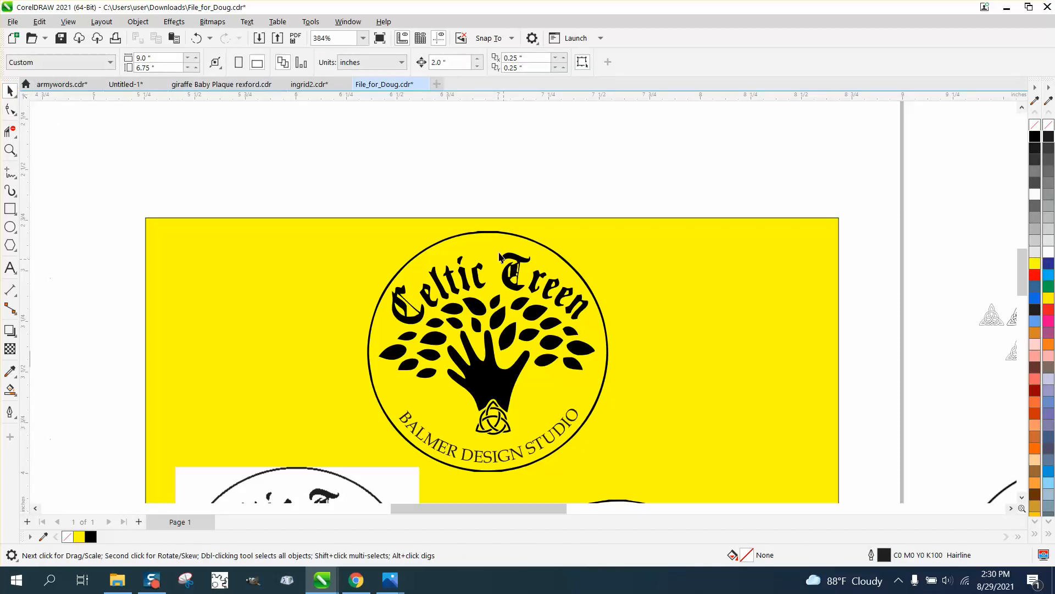
{"action": "left_click", "coordinate": [488, 237]}
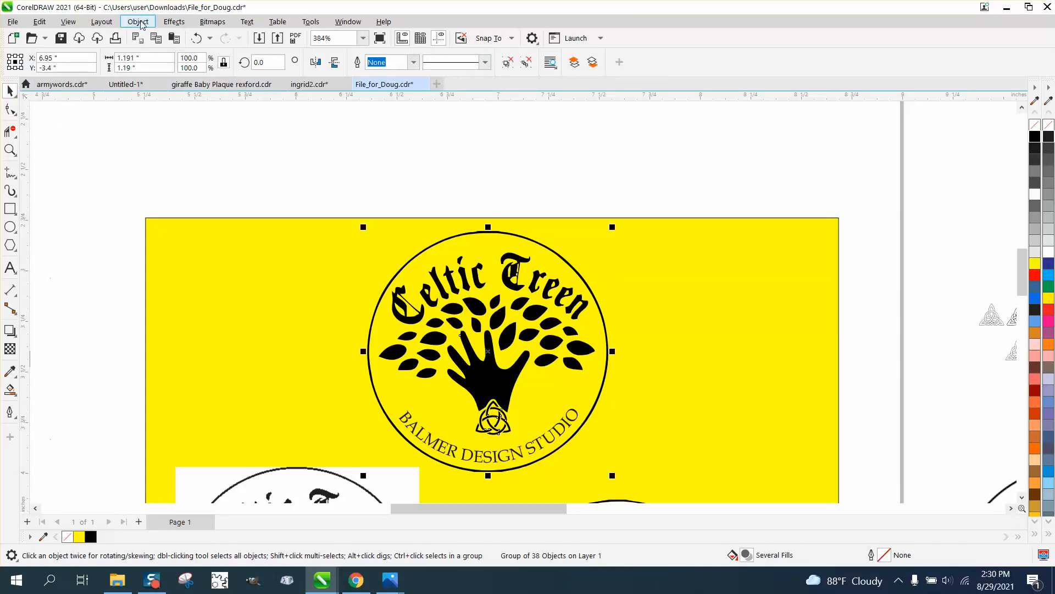
{"action": "left_click", "coordinate": [137, 22]}
{"action": "mouse_move", "coordinate": [171, 242]}
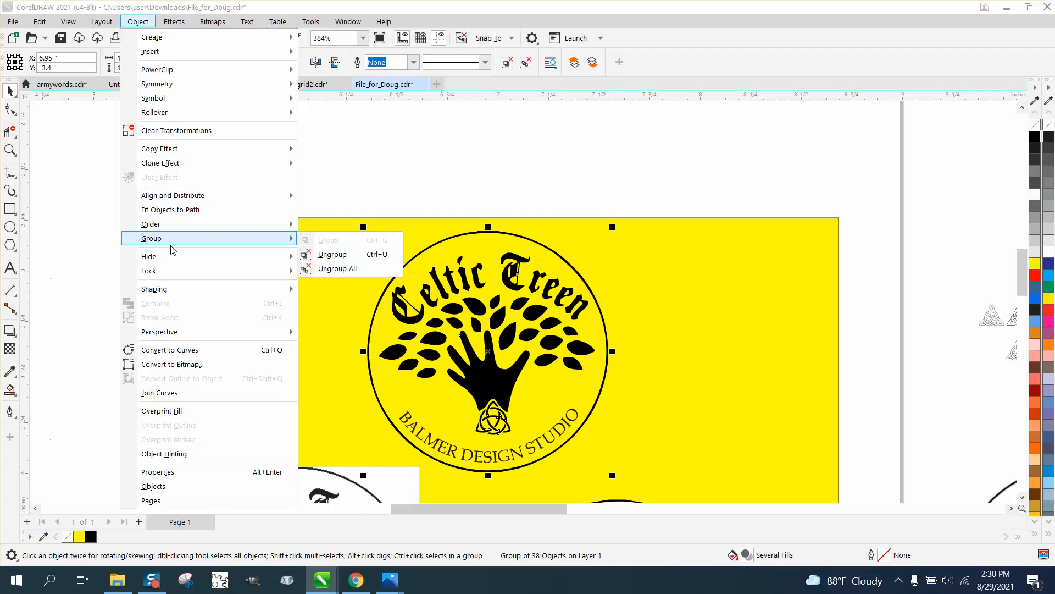
{"action": "left_click", "coordinate": [339, 255]}
Smooth the flat section at the top of the upper logo's outer circle by deleting the extra nodes at both its ends.
{"action": "left_click", "coordinate": [10, 149]}
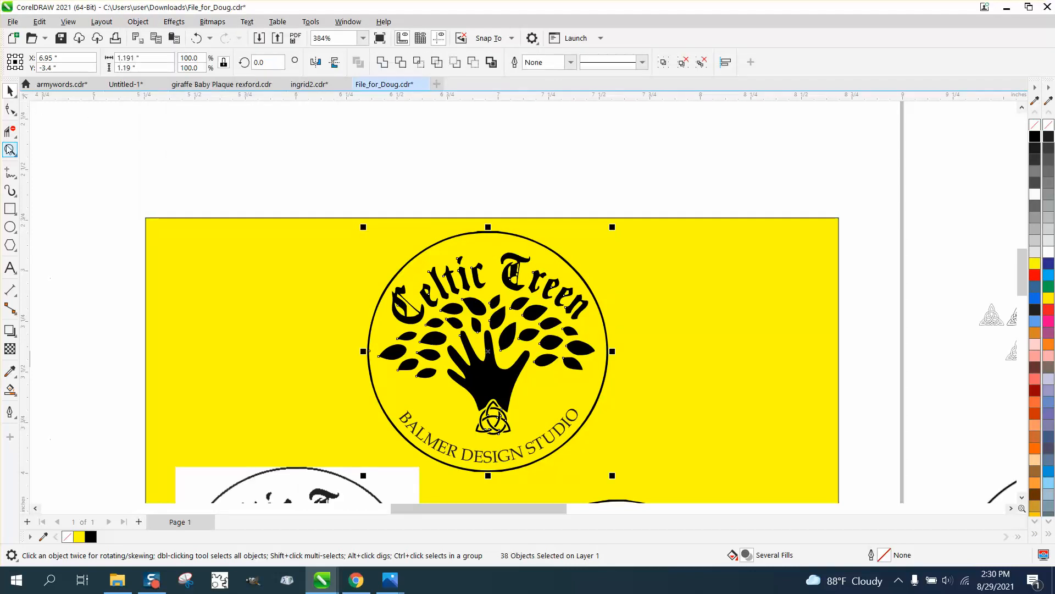
{"action": "left_click_drag", "start_coordinate": [432, 209], "coordinate": [549, 258]}
{"action": "key", "text": "F10"}
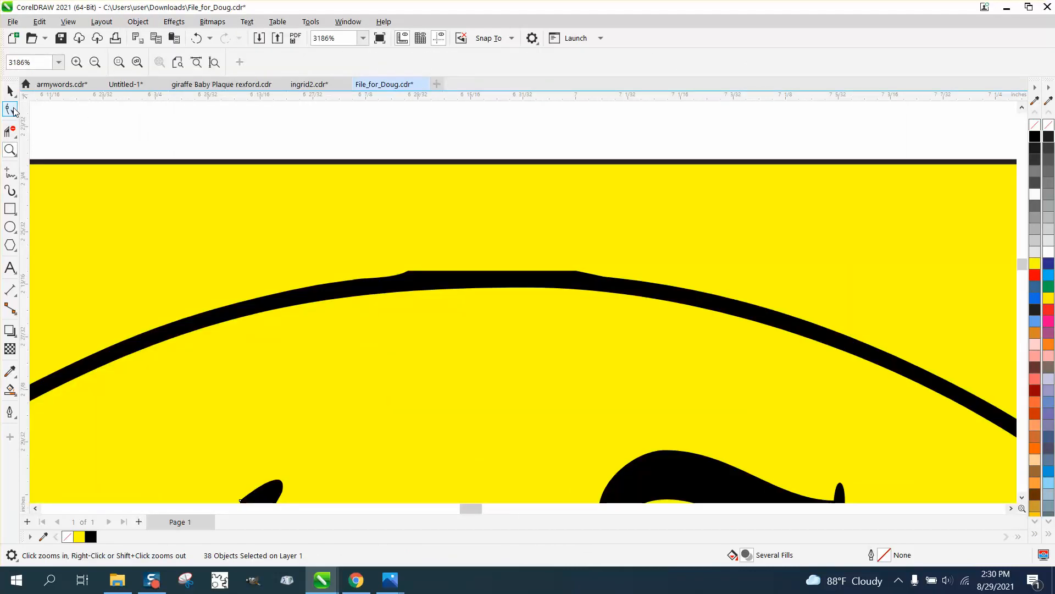
{"action": "scroll", "coordinate": [447, 298], "scroll_direction": "up", "scroll_amount": 1}
{"action": "left_click", "coordinate": [441, 280]}
{"action": "left_click_drag", "start_coordinate": [390, 257], "coordinate": [423, 276]}
{"action": "key", "text": "Delete"}
{"action": "left_click_drag", "start_coordinate": [563, 260], "coordinate": [647, 284]}
{"action": "key", "text": "Delete"}
{"action": "key", "text": "Delete"}
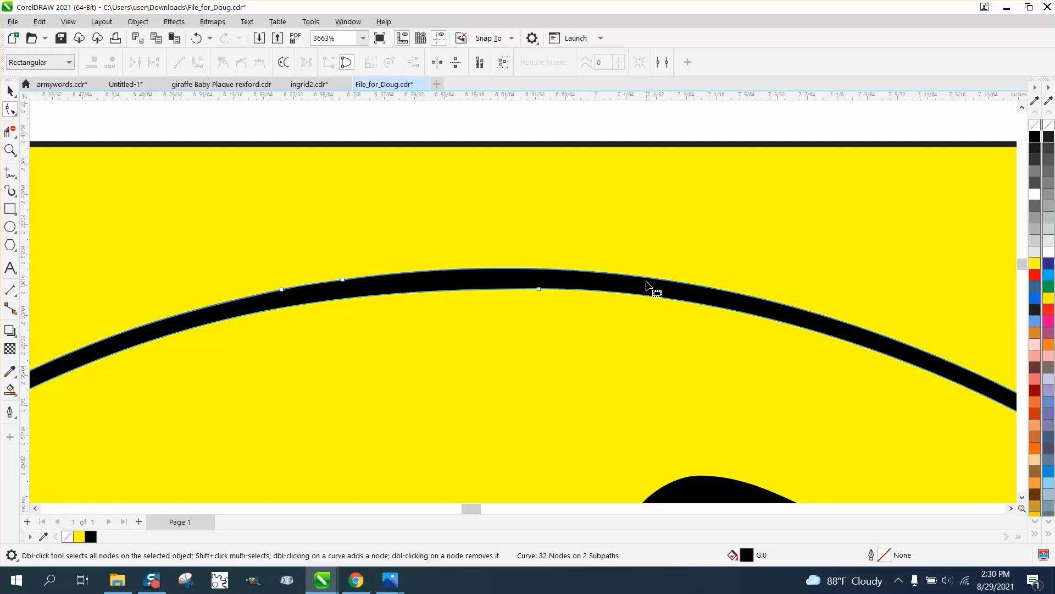
{"action": "scroll", "coordinate": [459, 269], "scroll_direction": "down", "scroll_amount": 10}
{"action": "scroll", "coordinate": [441, 262], "scroll_direction": "down", "scroll_amount": 5}
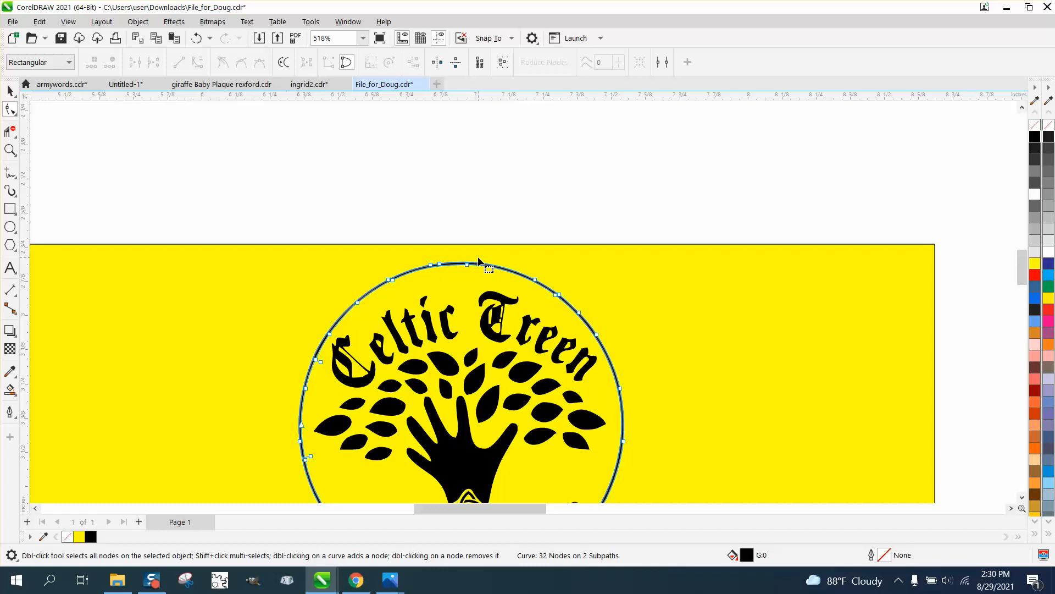
{"action": "left_click", "coordinate": [10, 90]}
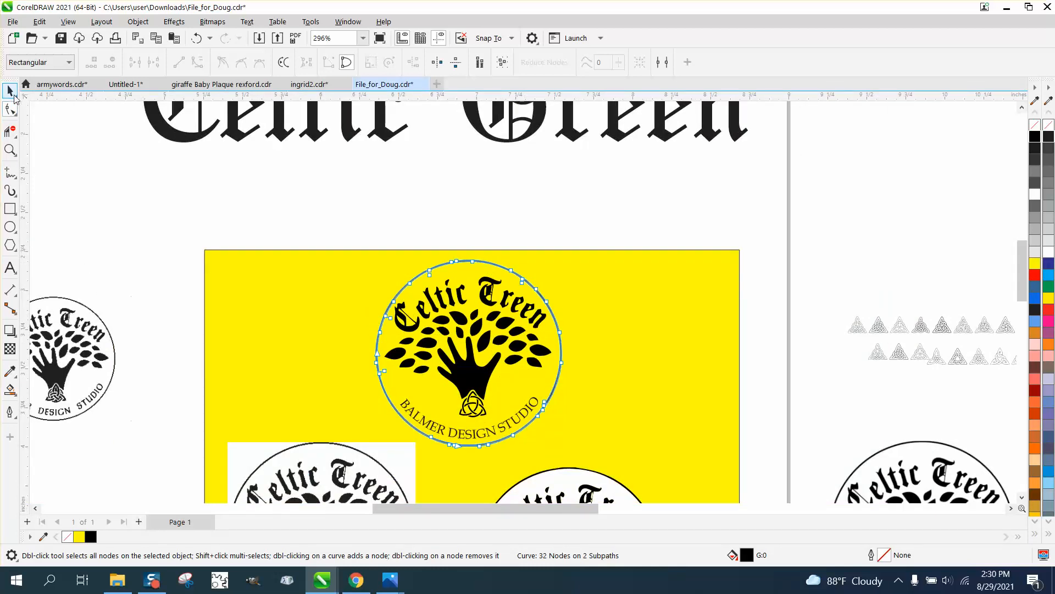
Switch to Chrome, close the enlarged knot image and look through the Yahoo image results for Celtic knot clip art.
{"action": "left_click", "coordinate": [356, 580]}
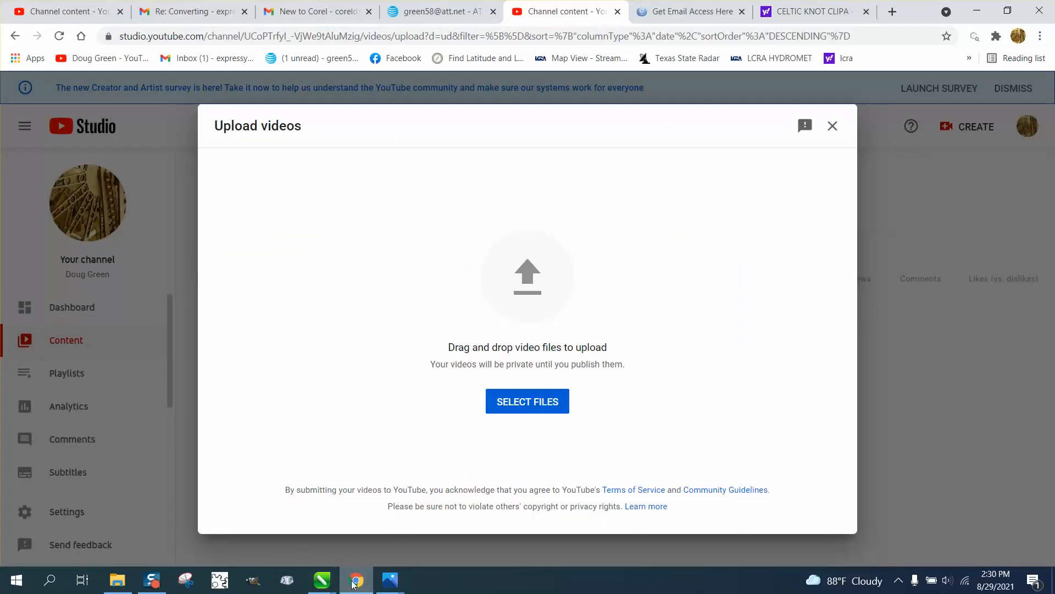
{"action": "left_click", "coordinate": [797, 12]}
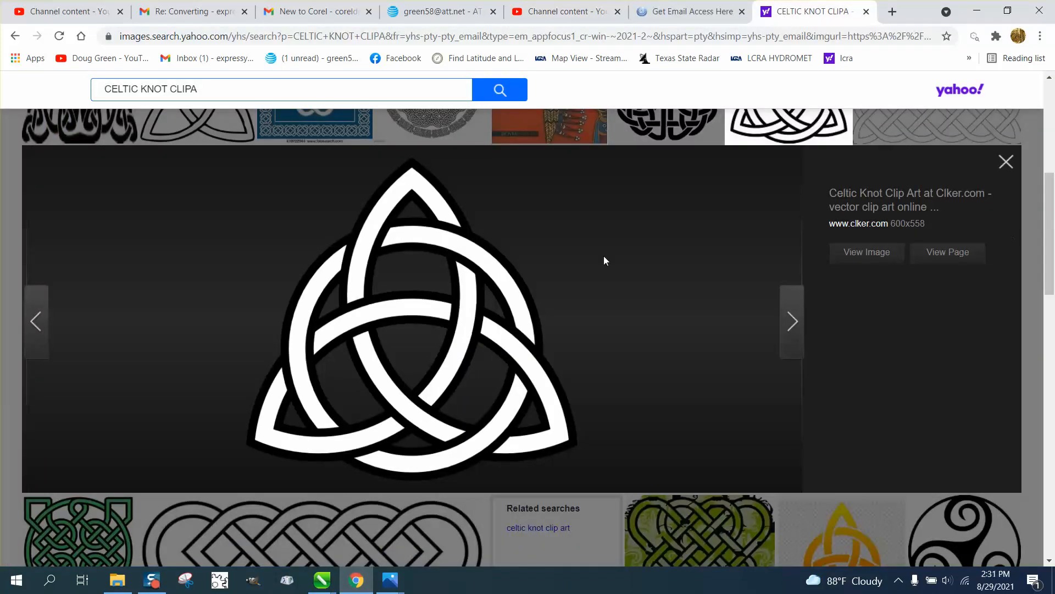
{"action": "right_click", "coordinate": [502, 264]}
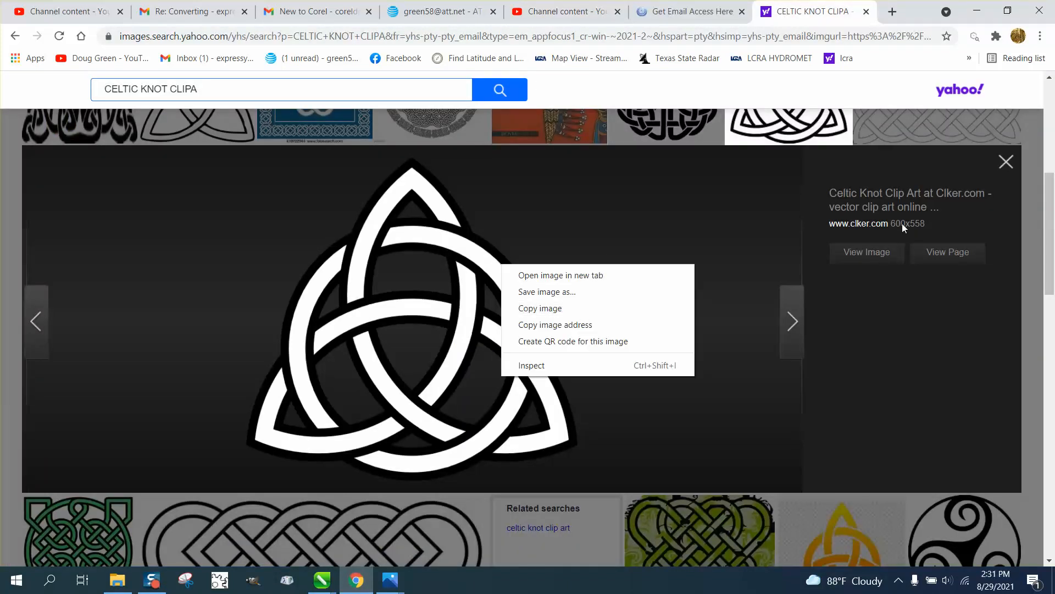
{"action": "left_click", "coordinate": [1011, 162]}
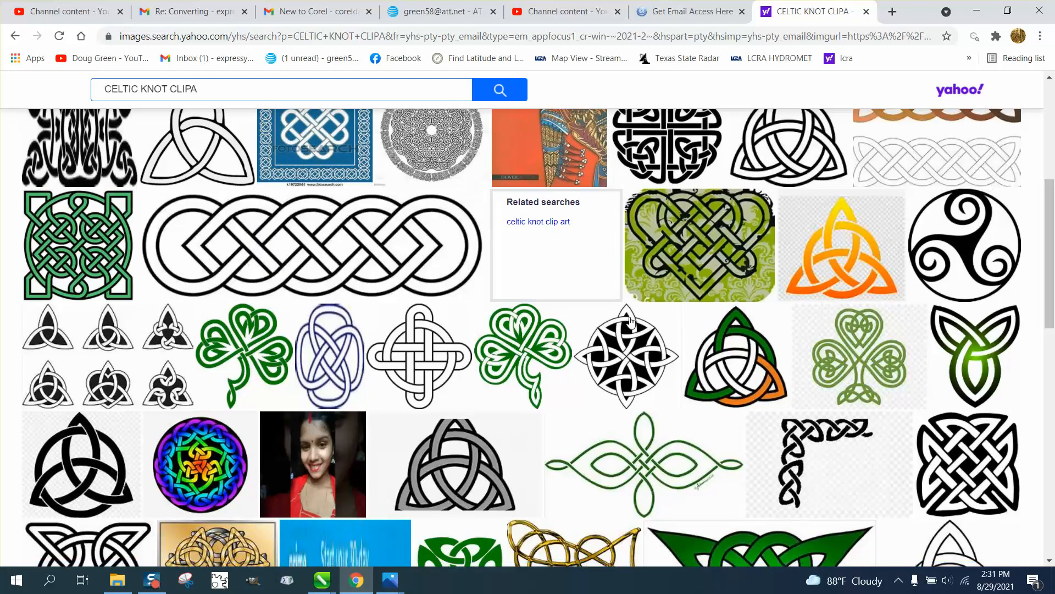
{"action": "scroll", "coordinate": [311, 302], "scroll_direction": "down", "scroll_amount": 2}
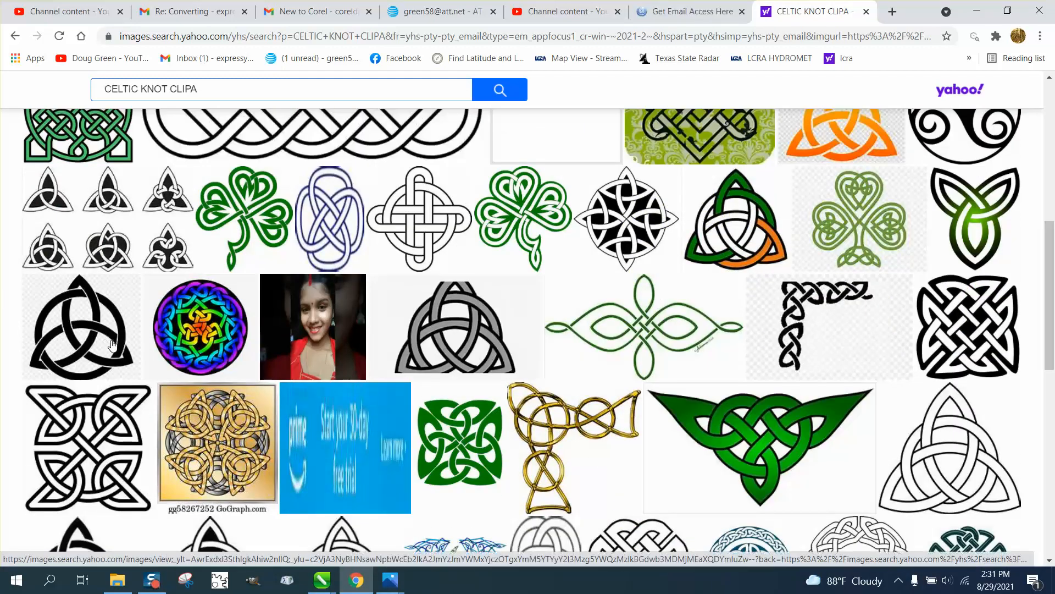
{"action": "scroll", "coordinate": [116, 355], "scroll_direction": "down", "scroll_amount": 3}
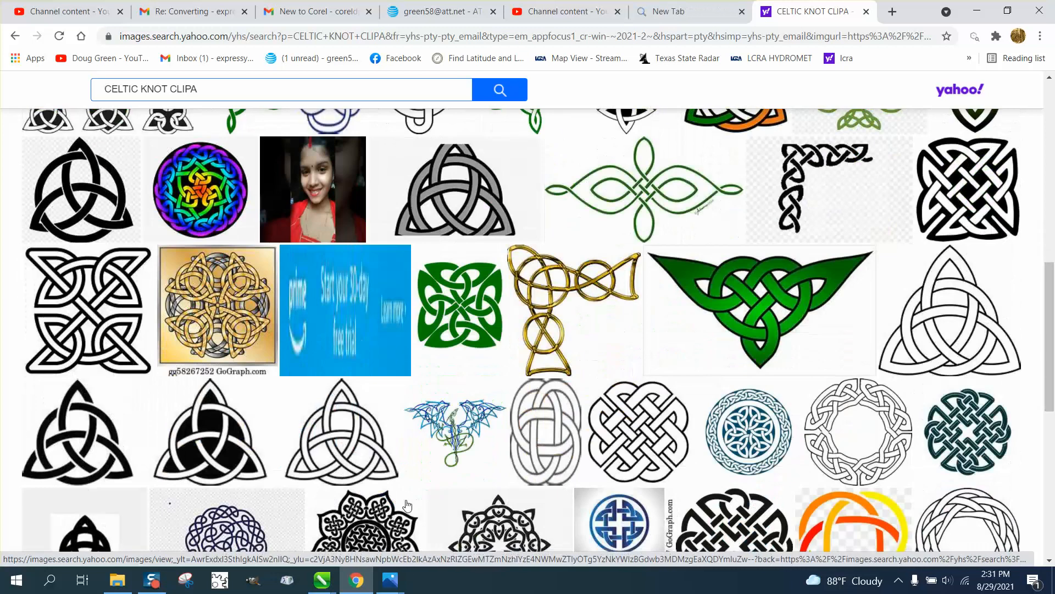
{"action": "left_click", "coordinate": [325, 580]}
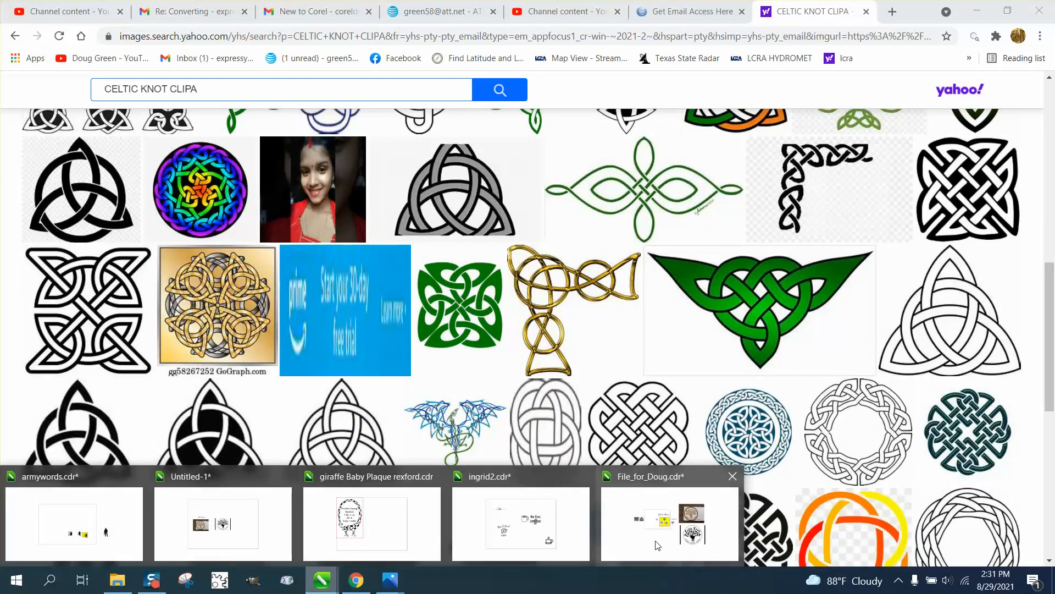
Switch back to File_for_Doug.cdr in CorelDRAW and examine the triangular knot drawings beside the page and the upper logo's knot.
{"action": "left_click", "coordinate": [731, 482]}
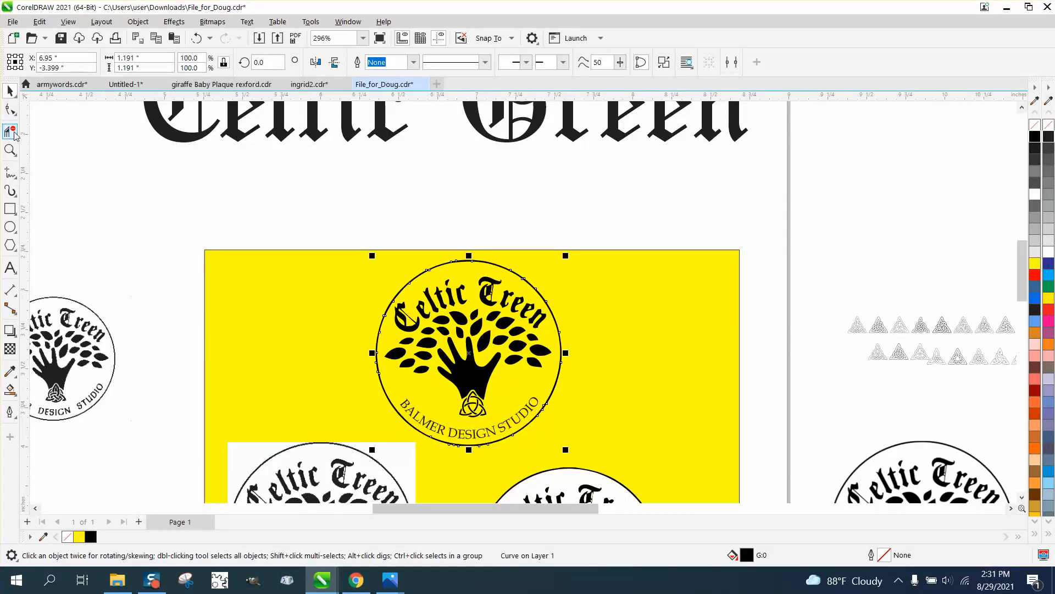
{"action": "left_click", "coordinate": [10, 149]}
{"action": "left_click_drag", "start_coordinate": [856, 334], "coordinate": [941, 379]}
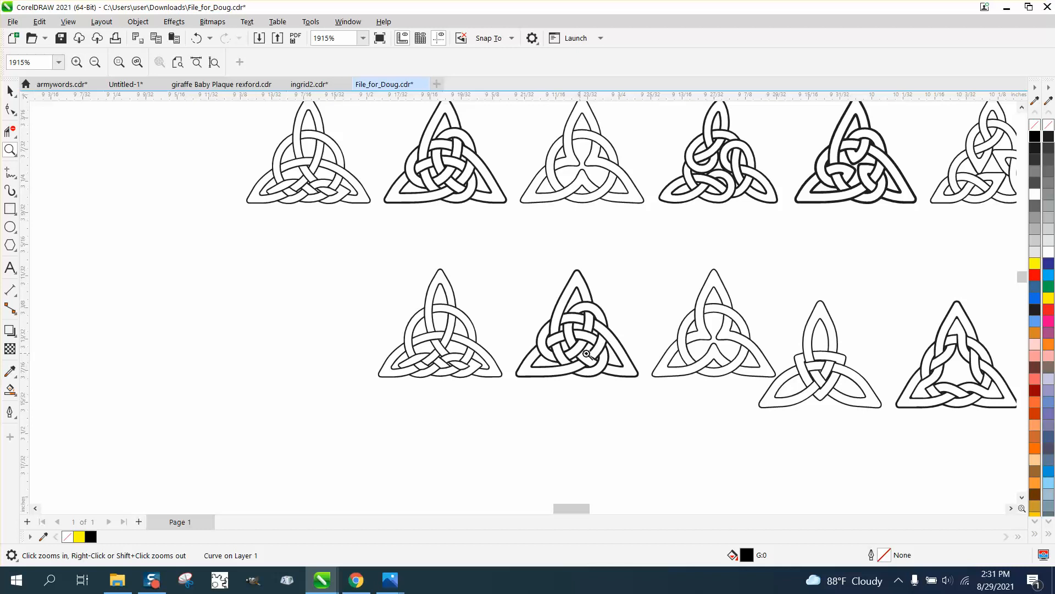
{"action": "scroll", "coordinate": [737, 378], "scroll_direction": "down", "scroll_amount": 5}
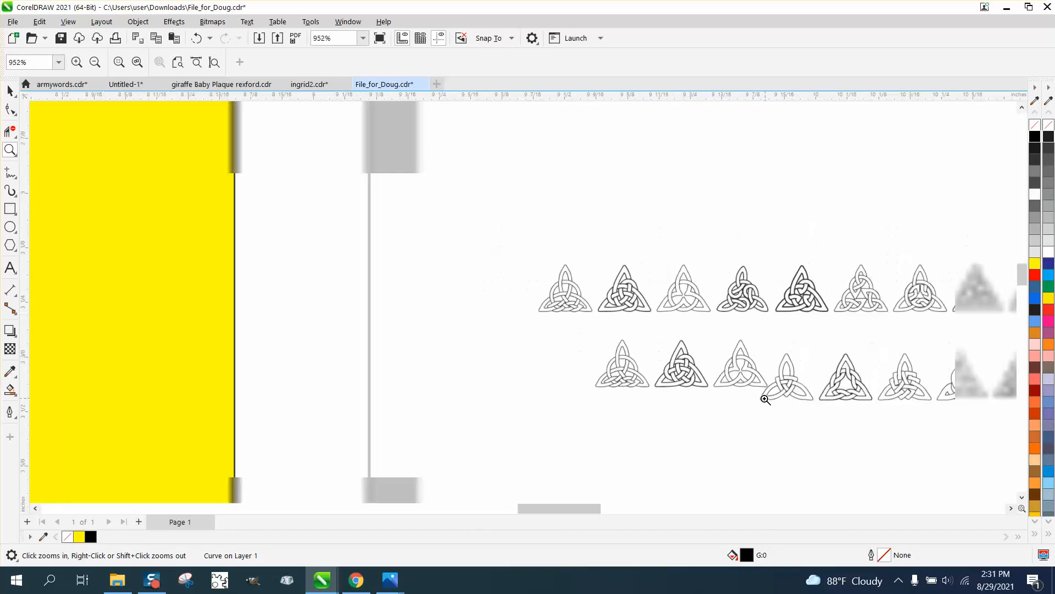
{"action": "left_click_drag", "start_coordinate": [154, 432], "coordinate": [244, 466]}
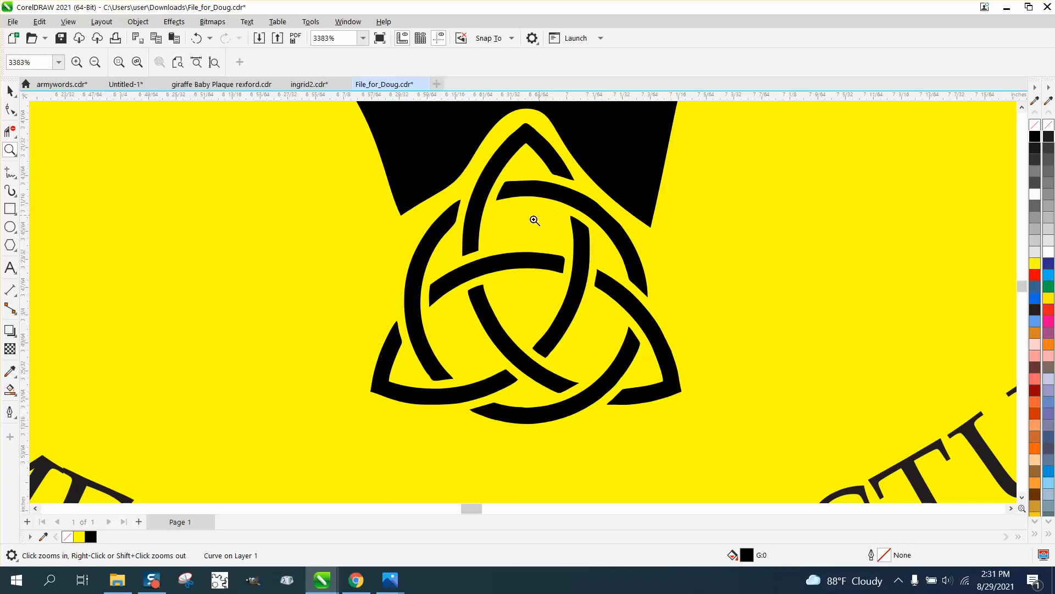
{"action": "scroll", "coordinate": [392, 299], "scroll_direction": "down", "scroll_amount": 2}
{"action": "right_click", "coordinate": [362, 333]}
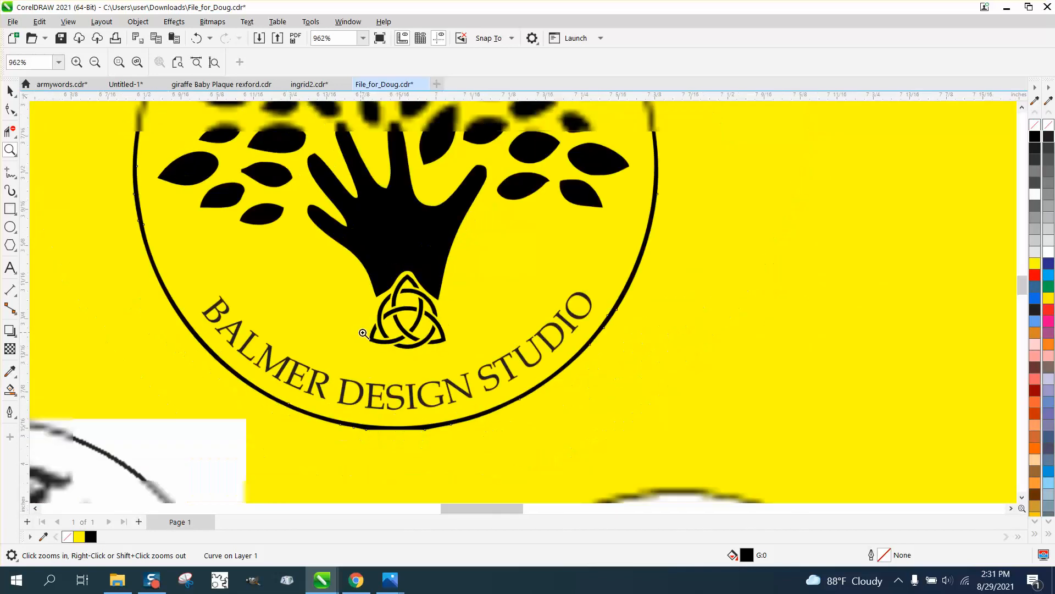
{"action": "key", "text": "space"}
{"action": "scroll", "coordinate": [670, 408], "scroll_direction": "down", "scroll_amount": 5}
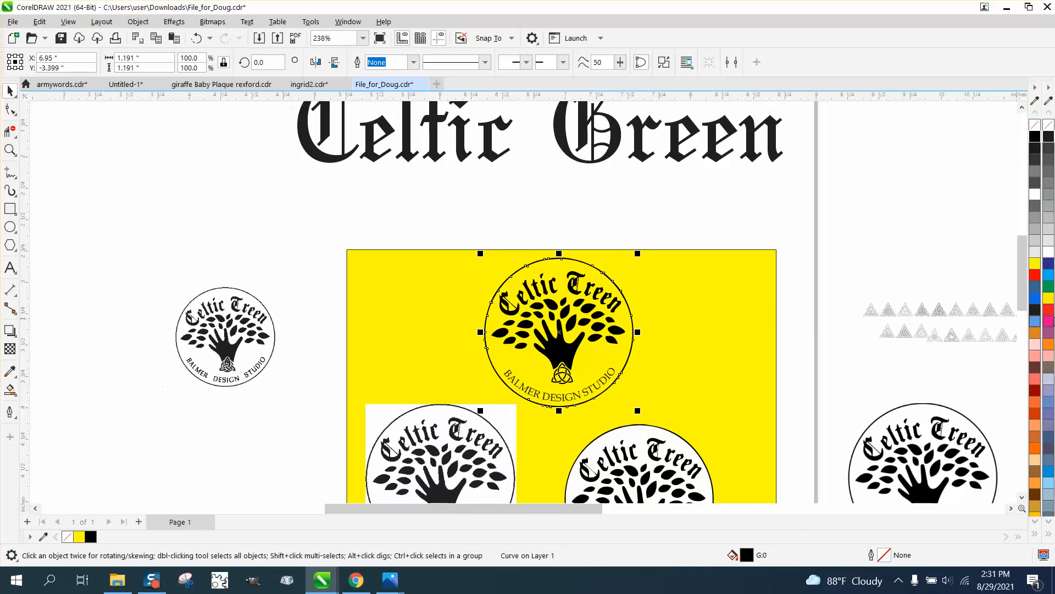
Ungroup the lower traced logo on the yellow rectangle and delete its white circular background.
{"action": "scroll", "coordinate": [1022, 304], "scroll_direction": "down", "scroll_amount": 3}
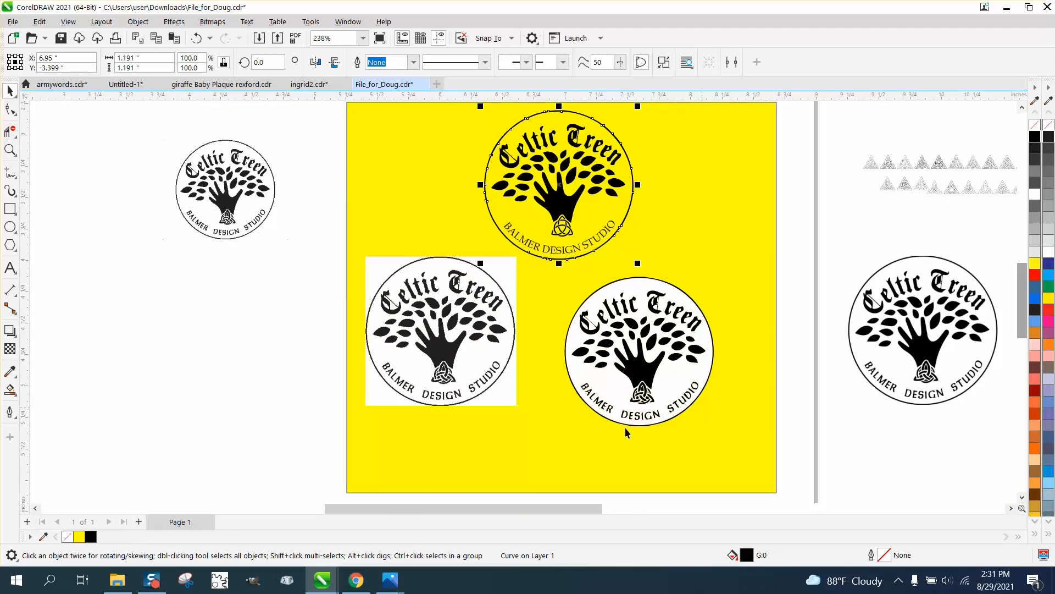
{"action": "left_click", "coordinate": [673, 367]}
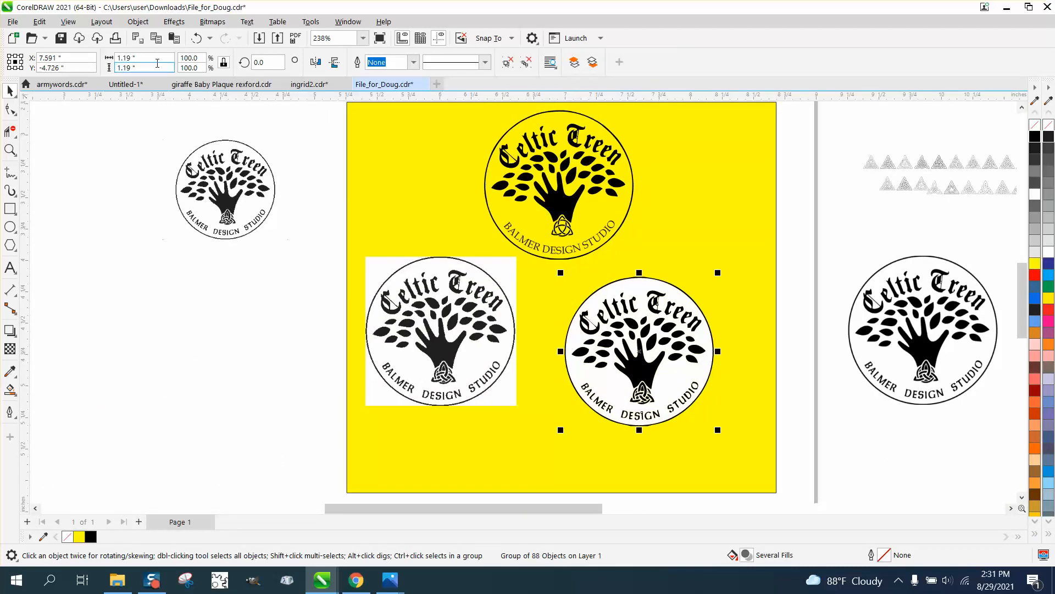
{"action": "left_click", "coordinate": [138, 21]}
{"action": "mouse_move", "coordinate": [228, 243]}
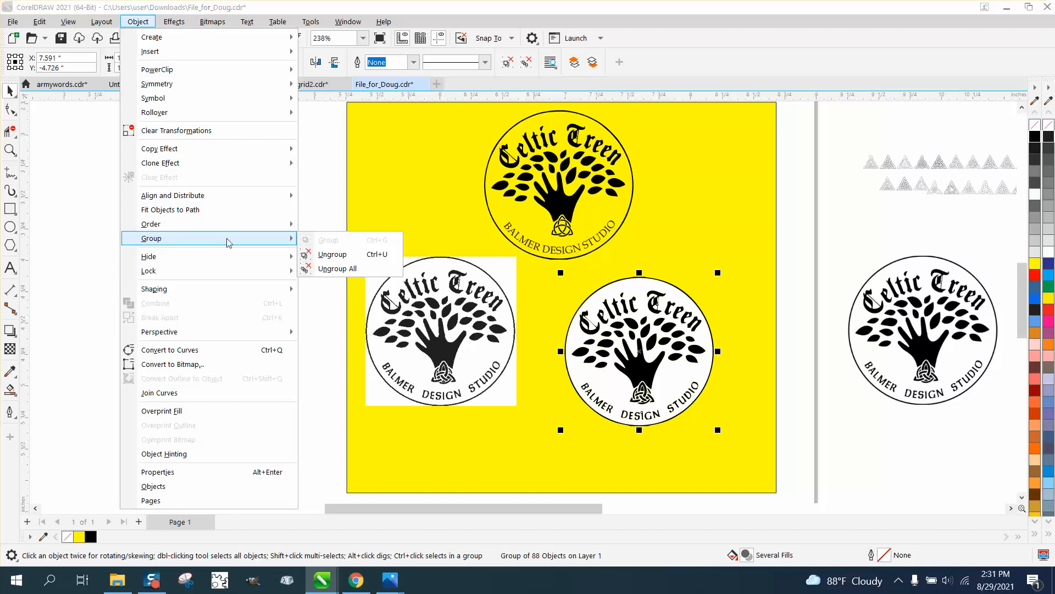
{"action": "left_click", "coordinate": [311, 254]}
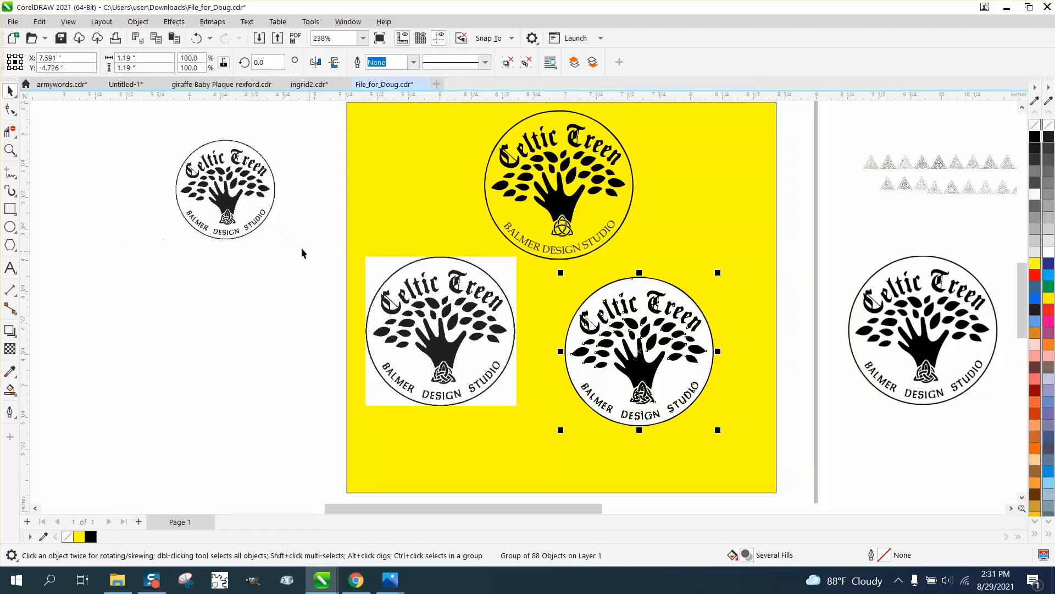
{"action": "left_click", "coordinate": [659, 367]}
{"action": "key", "text": "Delete"}
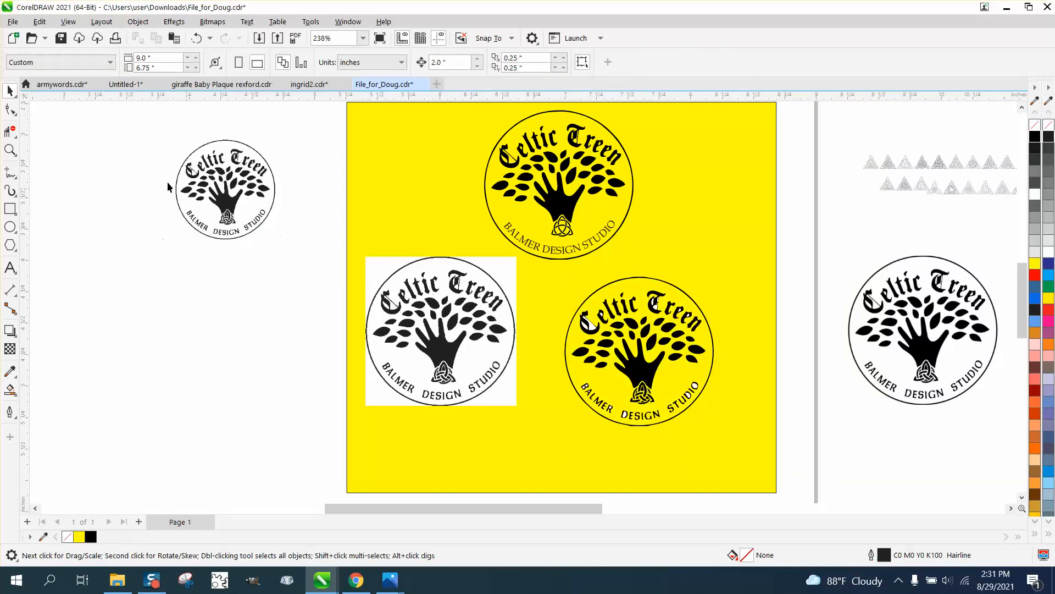
Delete the white filler shapes inside the "C" of the lower traced logo's "Celtic" lettering.
{"action": "left_click", "coordinate": [17, 150]}
{"action": "left_click_drag", "start_coordinate": [555, 271], "coordinate": [778, 373]}
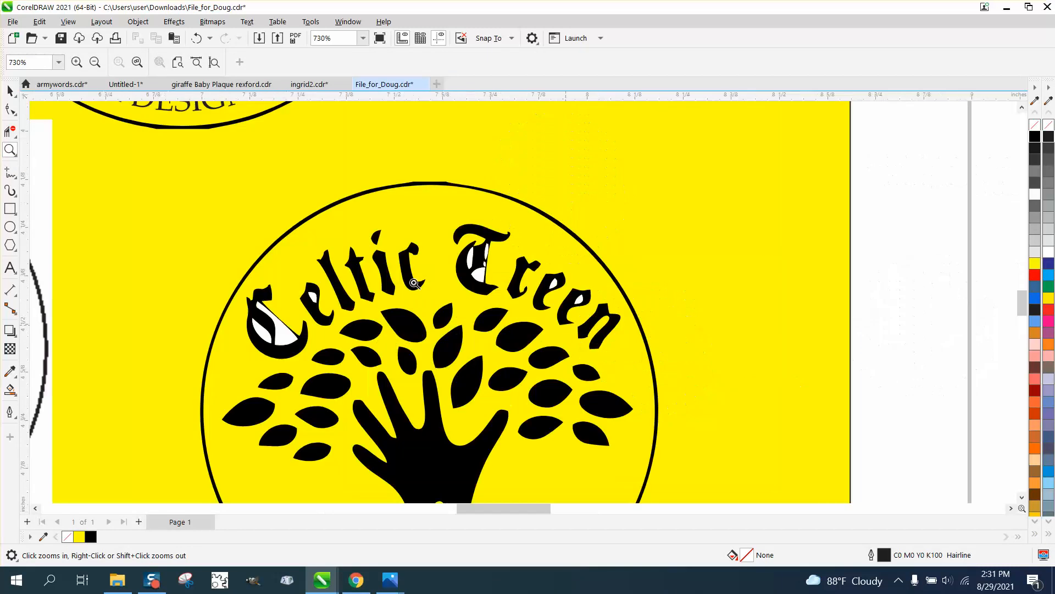
{"action": "left_click", "coordinate": [9, 90]}
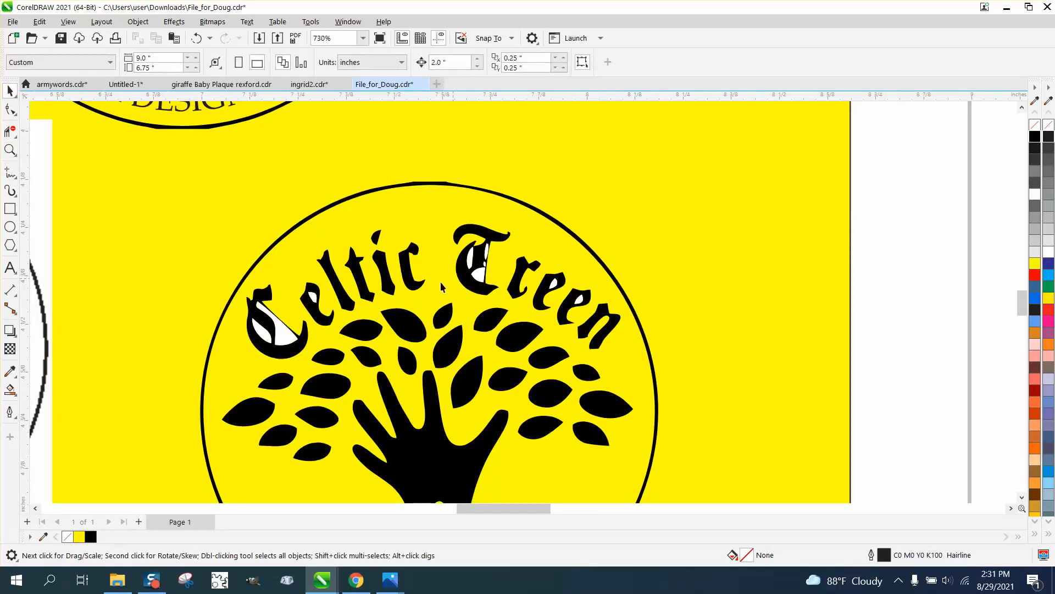
{"action": "left_click", "coordinate": [280, 338]}
{"action": "key", "text": "Delete"}
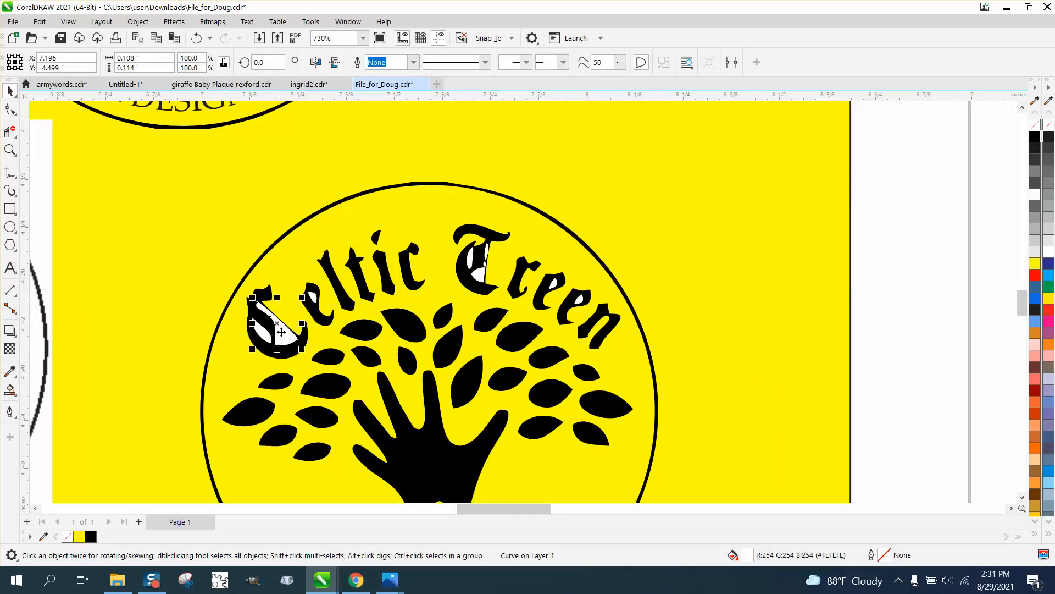
{"action": "left_click", "coordinate": [270, 333]}
{"action": "key", "text": "Escape"}
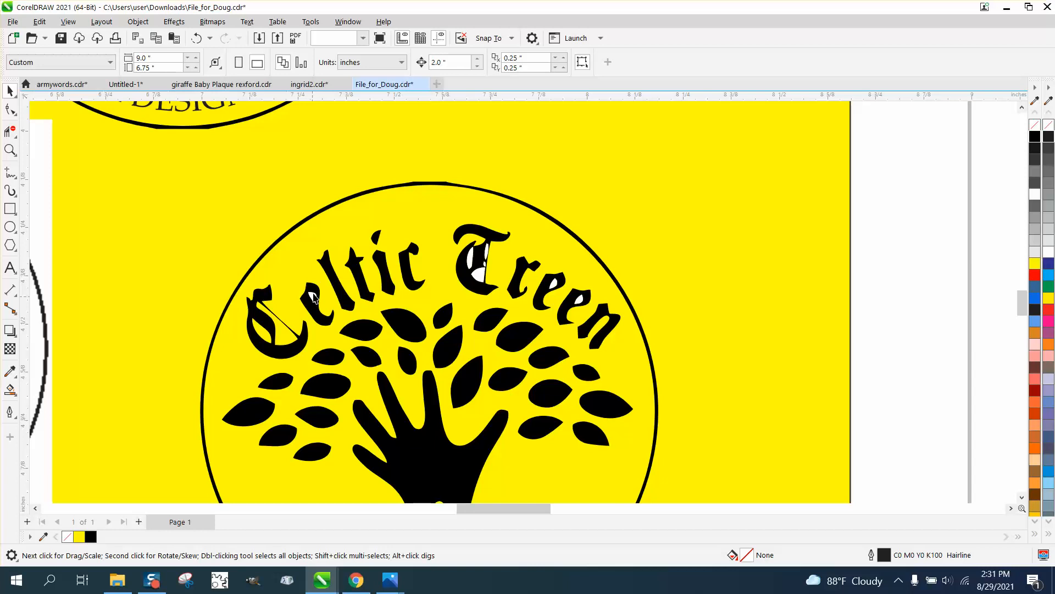
Delete the white filler shapes inside the "T" and "e" letters of the lower traced logo's heading.
{"action": "left_click", "coordinate": [480, 280]}
{"action": "key", "text": "Delete"}
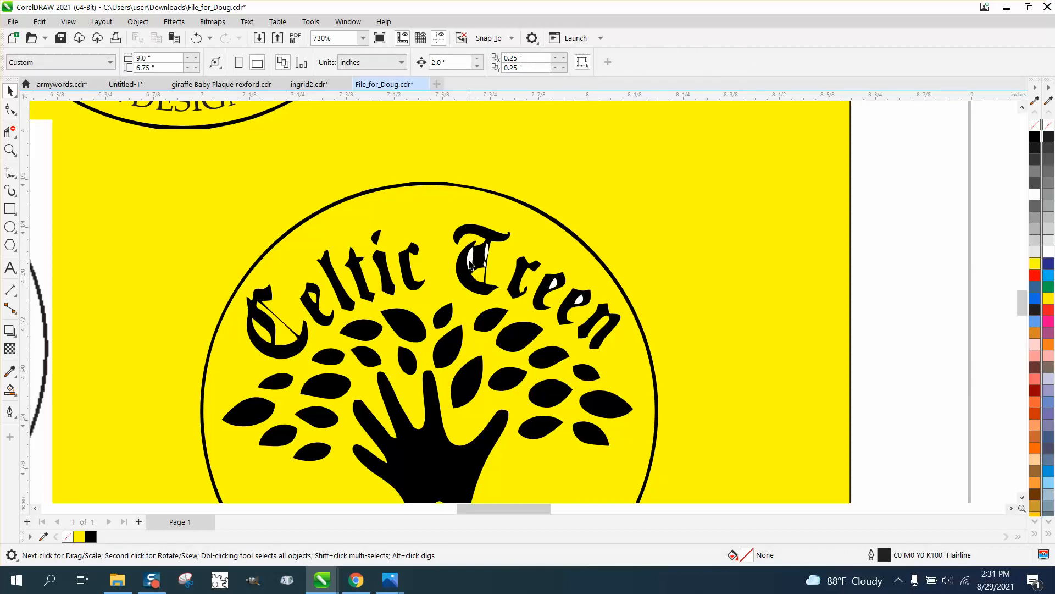
{"action": "left_click", "coordinate": [470, 262]}
{"action": "key", "text": "Delete"}
{"action": "left_click", "coordinate": [484, 267]}
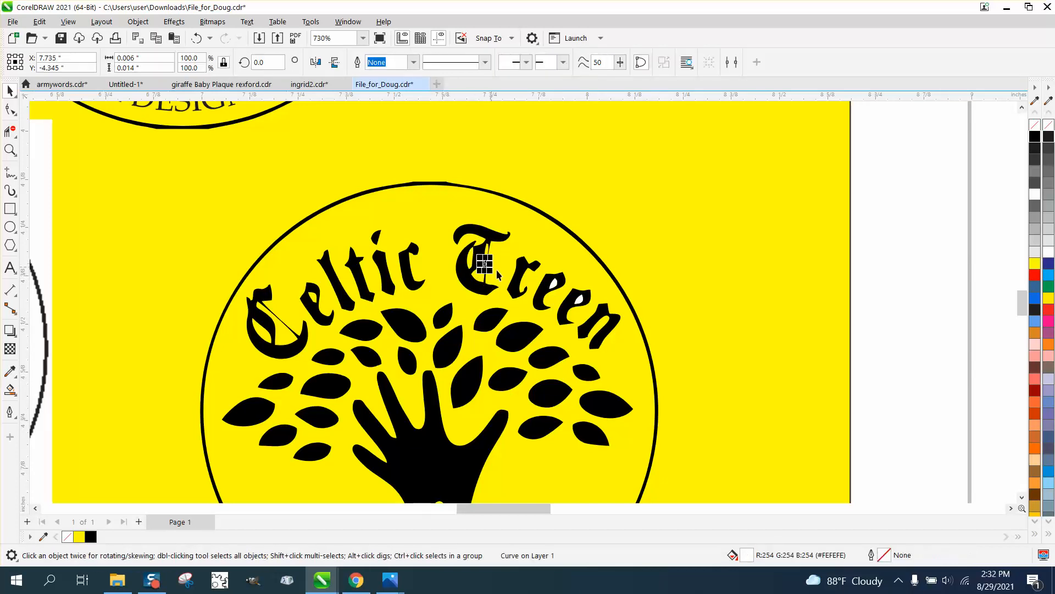
{"action": "key", "text": "Delete"}
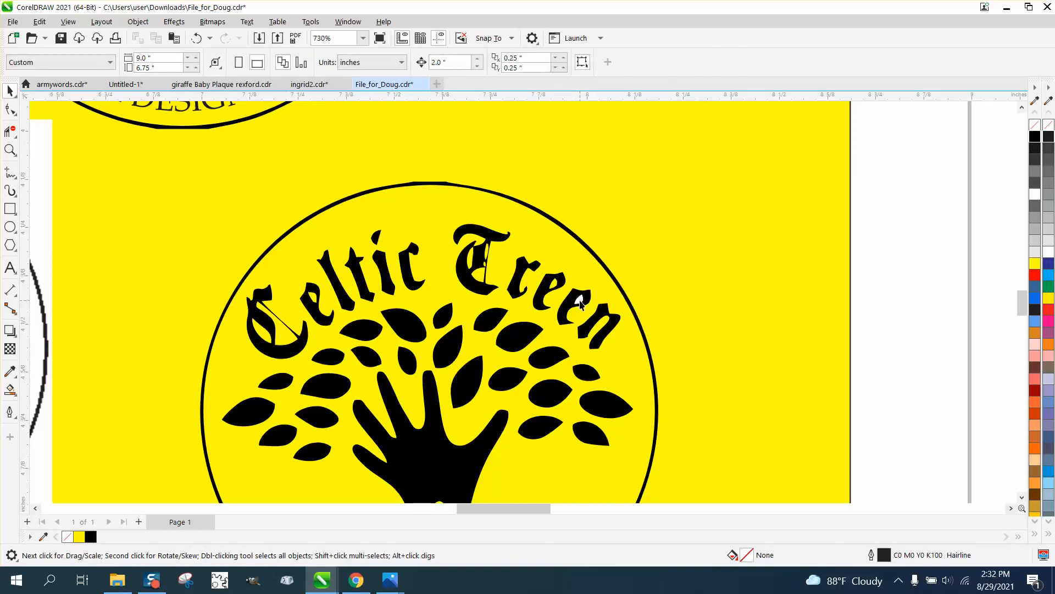
Delete all pieces of the traced Celtic knot beneath the hand in the lower logo.
{"action": "scroll", "coordinate": [474, 293], "scroll_direction": "down", "scroll_amount": 1}
{"action": "scroll", "coordinate": [474, 293], "scroll_direction": "down", "scroll_amount": 1}
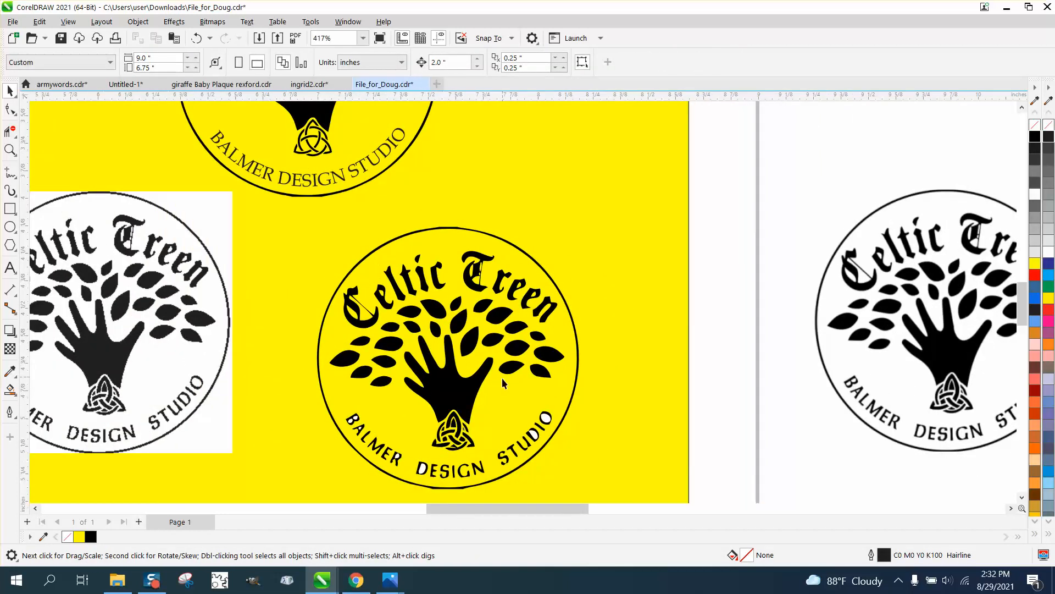
{"action": "left_click", "coordinate": [10, 149]}
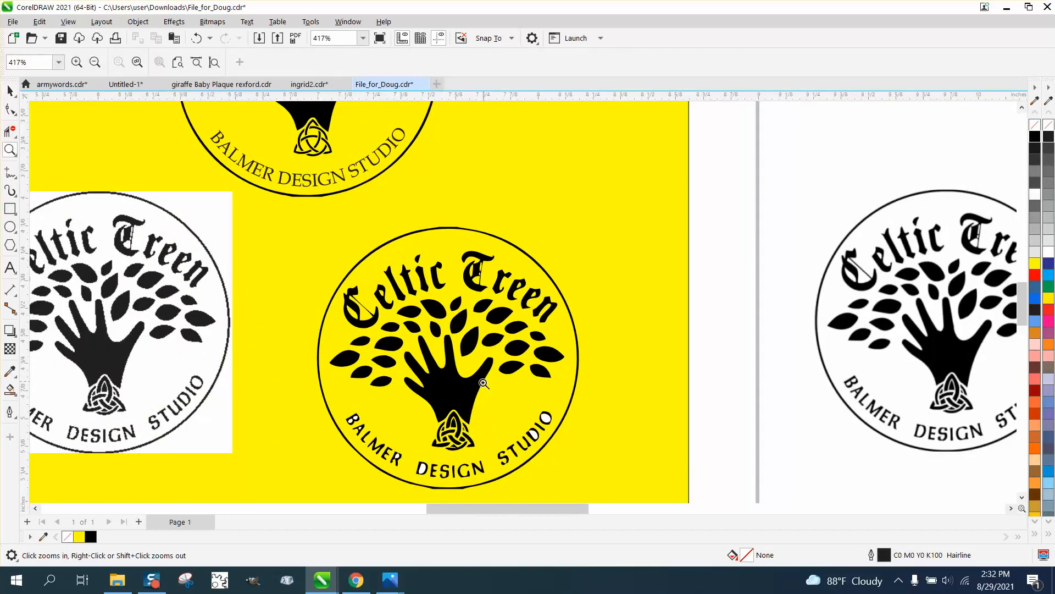
{"action": "left_click_drag", "start_coordinate": [428, 410], "coordinate": [529, 471]}
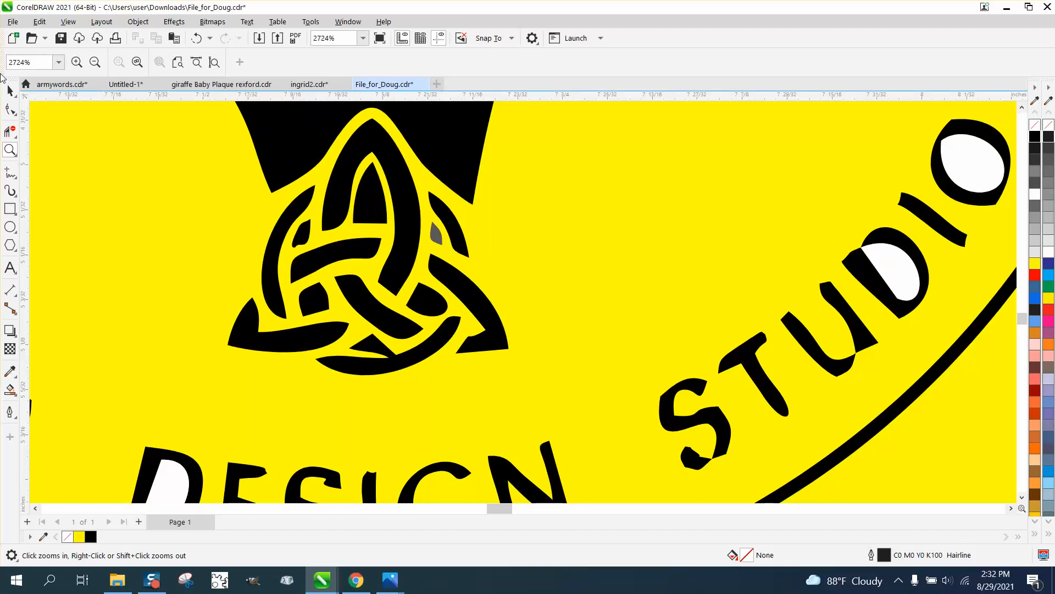
{"action": "left_click", "coordinate": [10, 90]}
{"action": "left_click", "coordinate": [410, 267]}
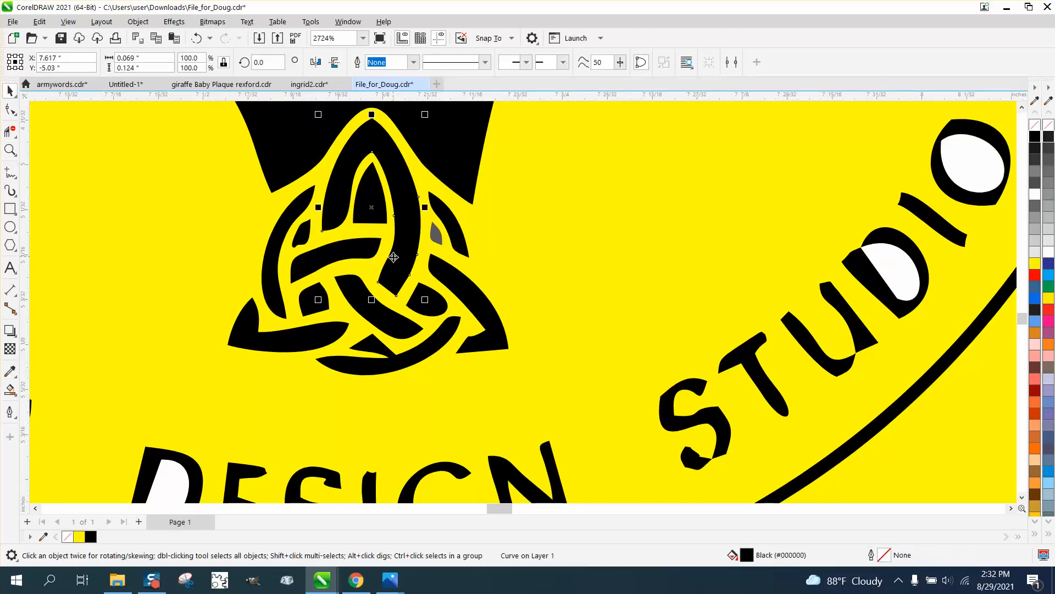
{"action": "scroll", "coordinate": [379, 268], "scroll_direction": "down", "scroll_amount": 2}
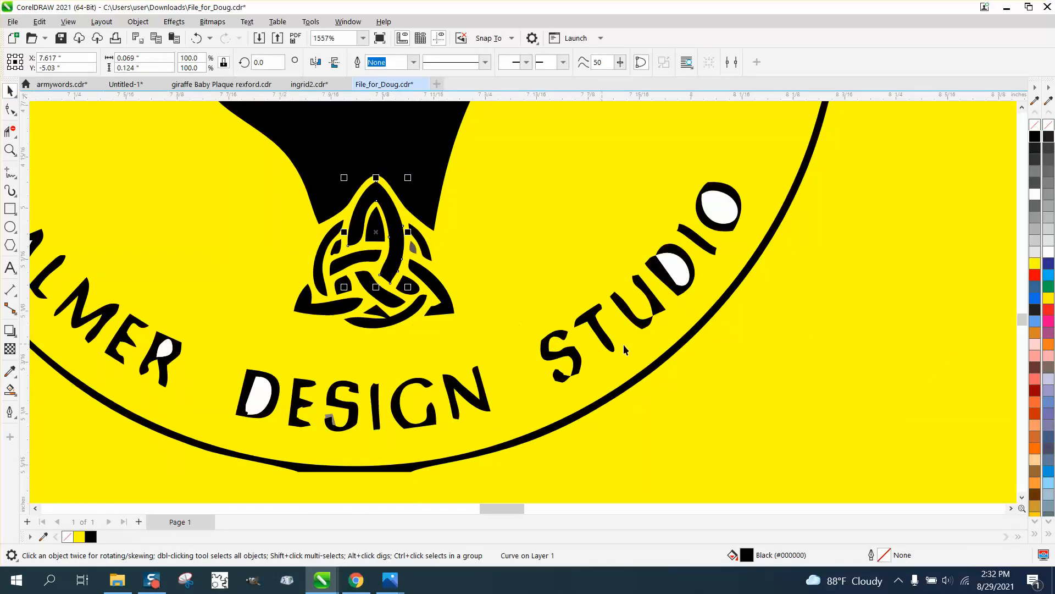
{"action": "left_click_drag", "start_coordinate": [559, 97], "coordinate": [446, 328]}
{"action": "left_click", "coordinate": [446, 300]}
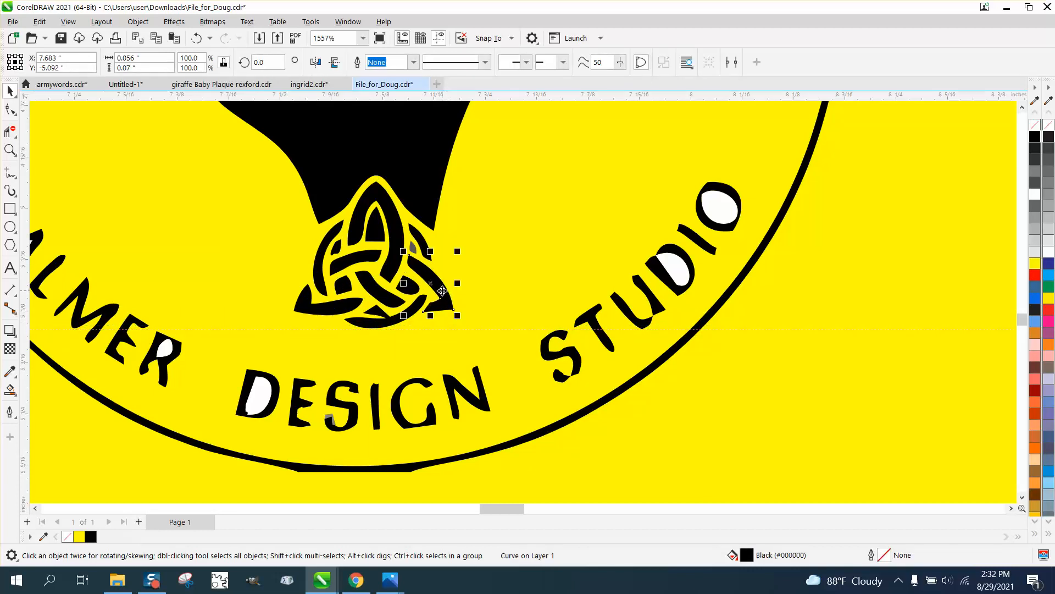
{"action": "key", "text": "Delete"}
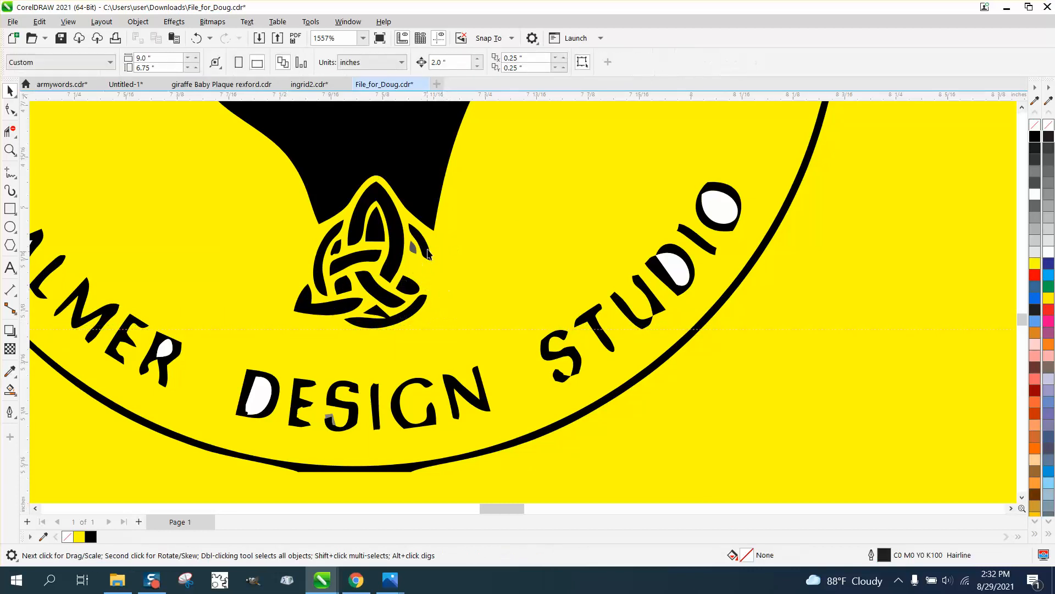
{"action": "left_click", "coordinate": [389, 234]}
{"action": "key", "text": "Delete"}
{"action": "left_click", "coordinate": [410, 250]}
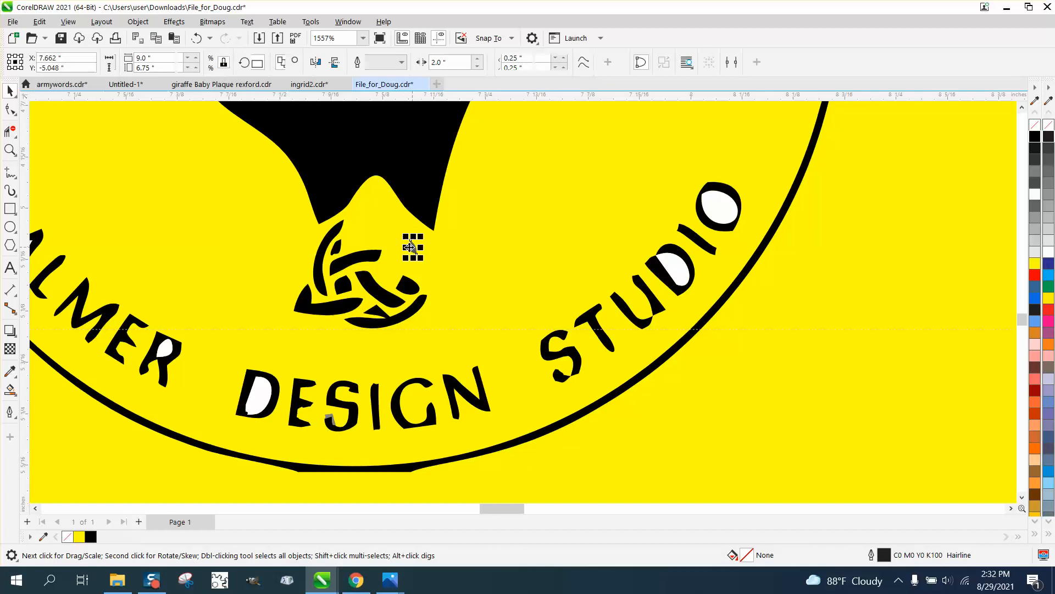
{"action": "key", "text": "Delete"}
{"action": "left_click", "coordinate": [335, 249]}
{"action": "key", "text": "Delete"}
{"action": "left_click", "coordinate": [354, 258]}
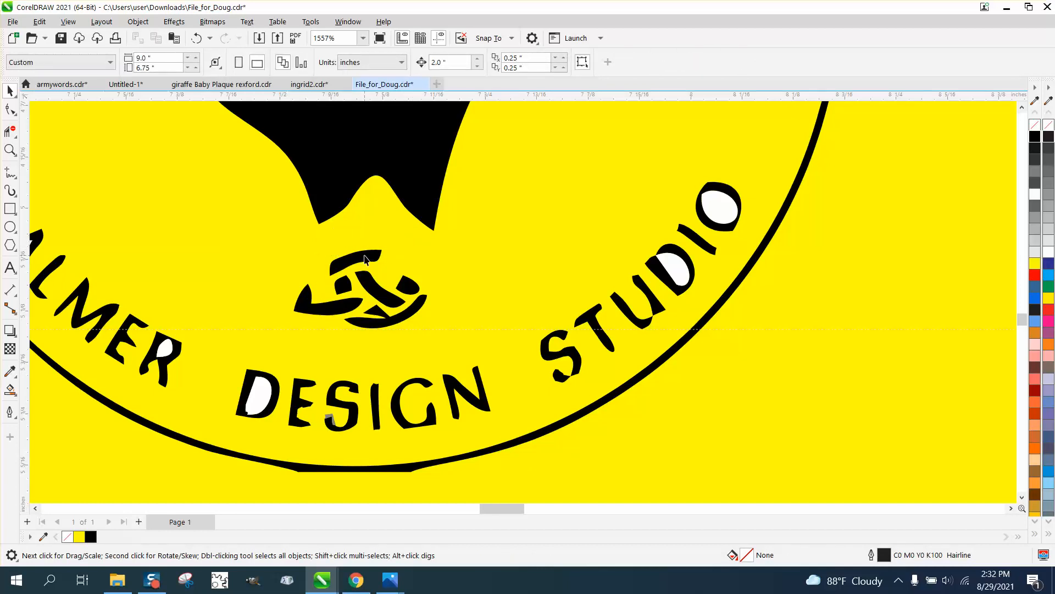
{"action": "key", "text": "Delete"}
{"action": "left_click", "coordinate": [380, 283]}
{"action": "key", "text": "Delete"}
{"action": "left_click", "coordinate": [407, 288]}
{"action": "key", "text": "Delete"}
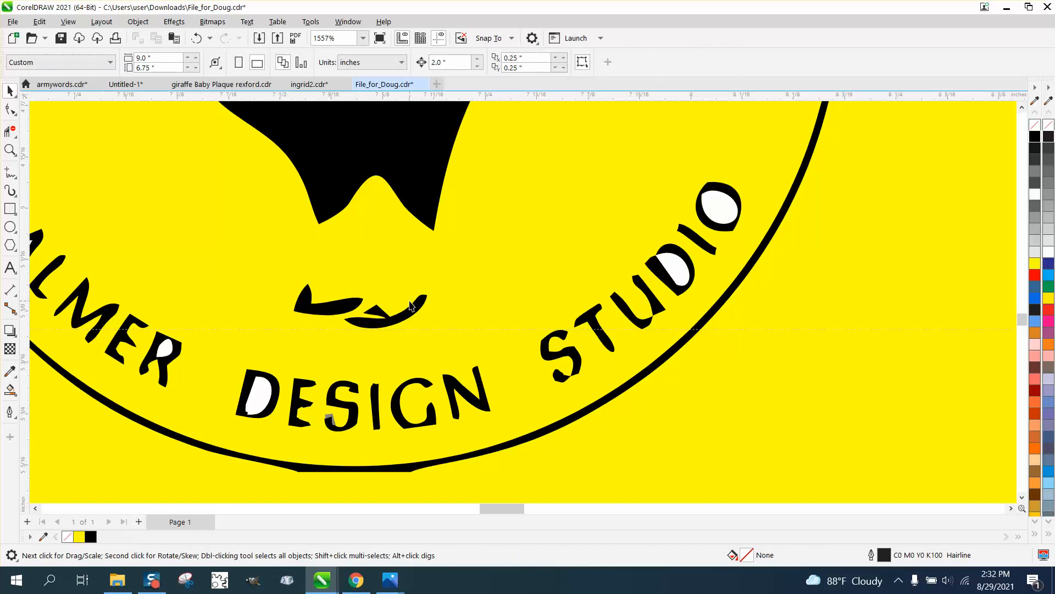
{"action": "left_click", "coordinate": [390, 309]}
{"action": "key", "text": "Delete"}
{"action": "left_click", "coordinate": [335, 301]}
{"action": "key", "text": "Delete"}
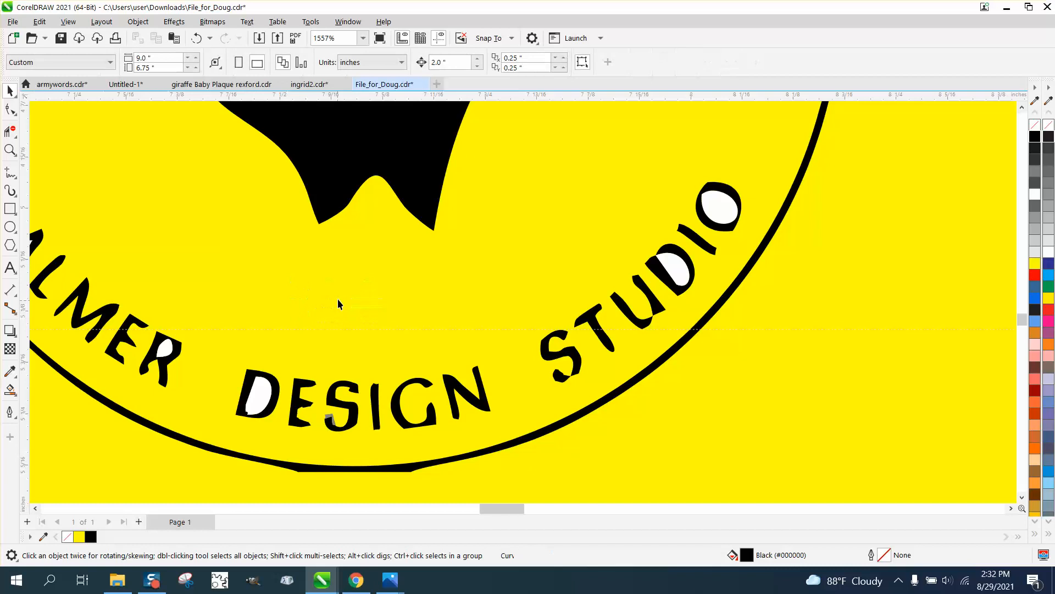
Place the upper logo's Celtic knot group in the notch at the base of the lower logo's hand.
{"action": "scroll", "coordinate": [337, 298], "scroll_direction": "down", "scroll_amount": 5}
{"action": "scroll", "coordinate": [364, 302], "scroll_direction": "down", "scroll_amount": 2}
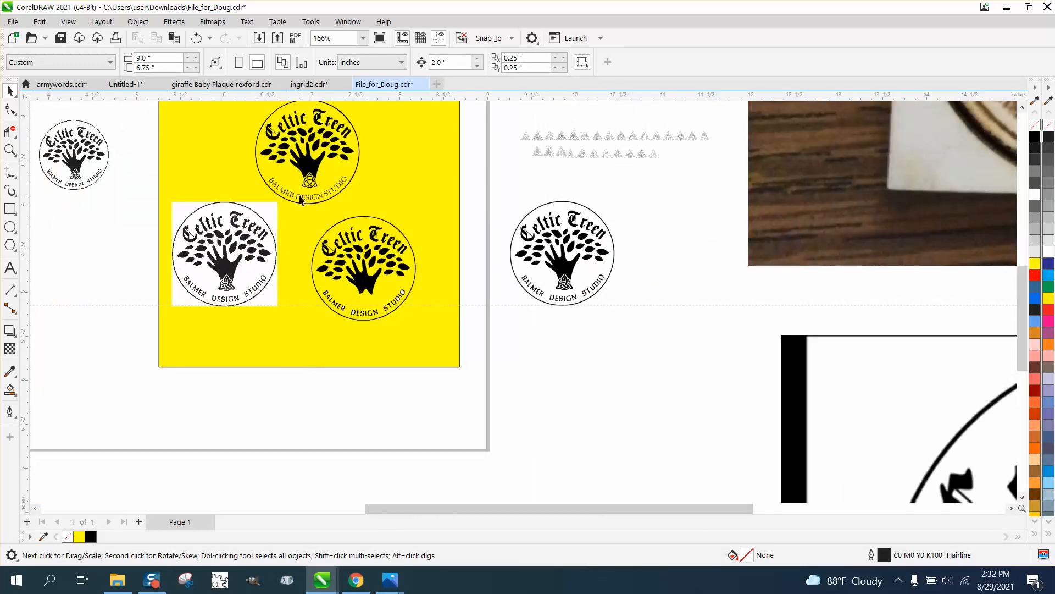
{"action": "left_click", "coordinate": [309, 181]}
{"action": "left_click_drag", "start_coordinate": [309, 181], "coordinate": [363, 296]}
{"action": "left_click", "coordinate": [10, 150]}
{"action": "left_click_drag", "start_coordinate": [303, 255], "coordinate": [450, 338]}
{"action": "left_click", "coordinate": [9, 93]}
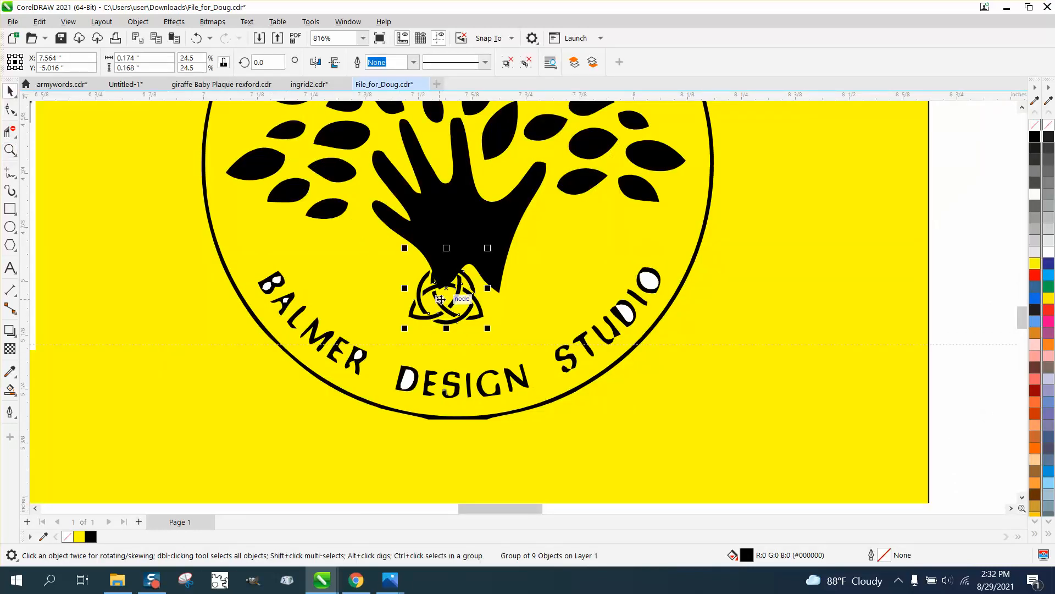
{"action": "left_click_drag", "start_coordinate": [449, 296], "coordinate": [469, 312]}
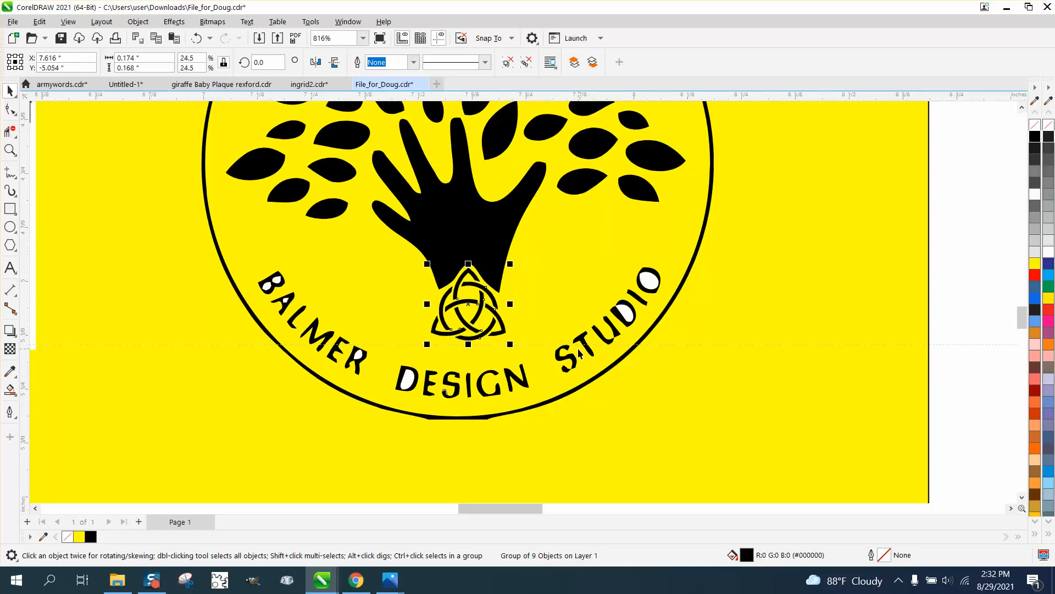
Delete the traced "DESIGN STUDIO" lettering along the lower logo's circle.
{"action": "scroll", "coordinate": [554, 351], "scroll_direction": "down", "scroll_amount": 3}
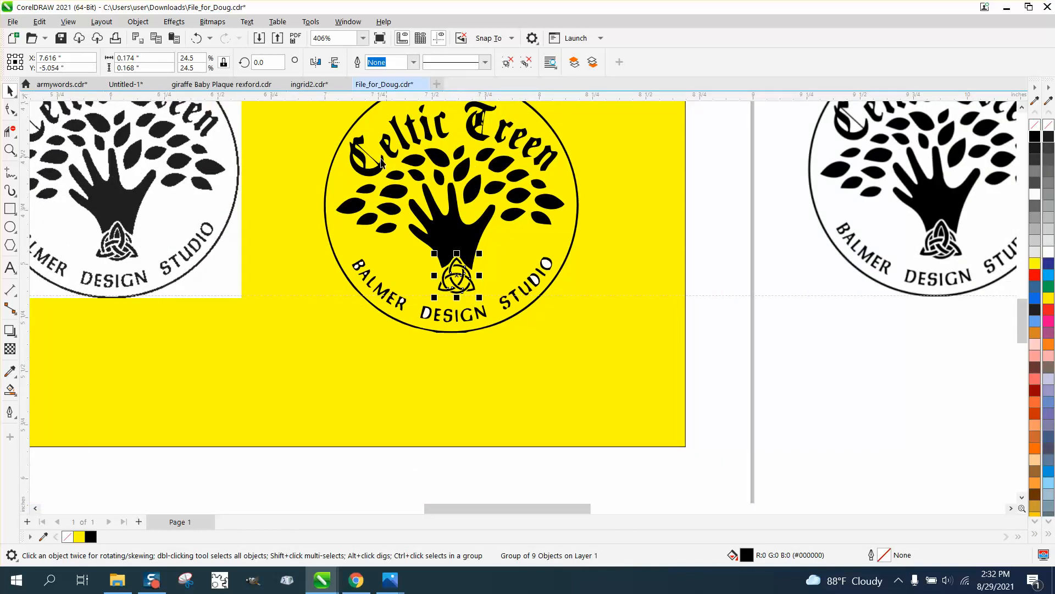
{"action": "scroll", "coordinate": [440, 170], "scroll_direction": "down", "scroll_amount": 1}
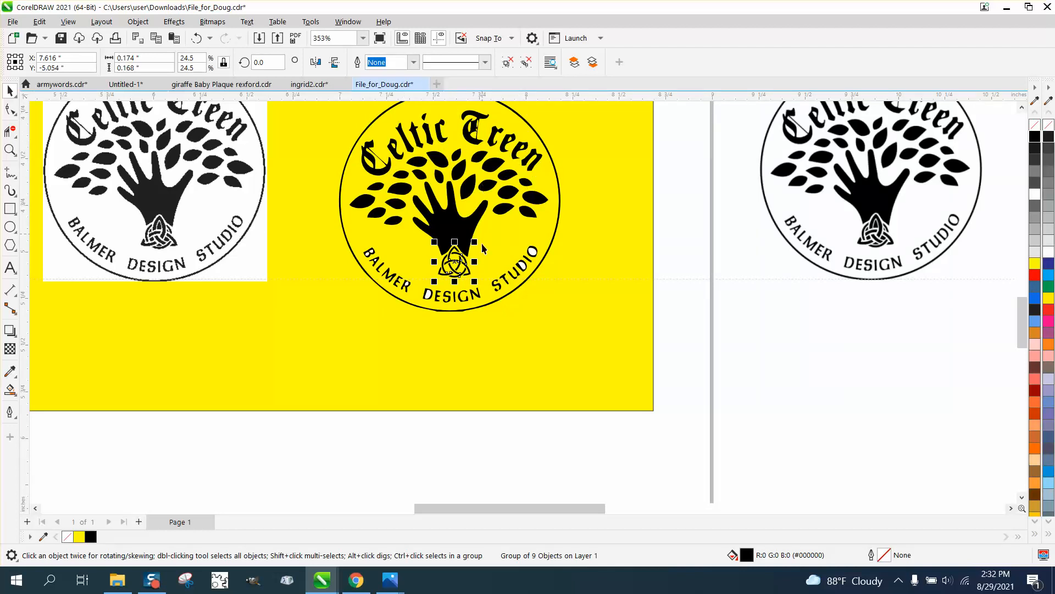
{"action": "left_click_drag", "start_coordinate": [668, 239], "coordinate": [408, 322]}
{"action": "key", "text": "Delete"}
{"action": "key", "text": "Delete"}
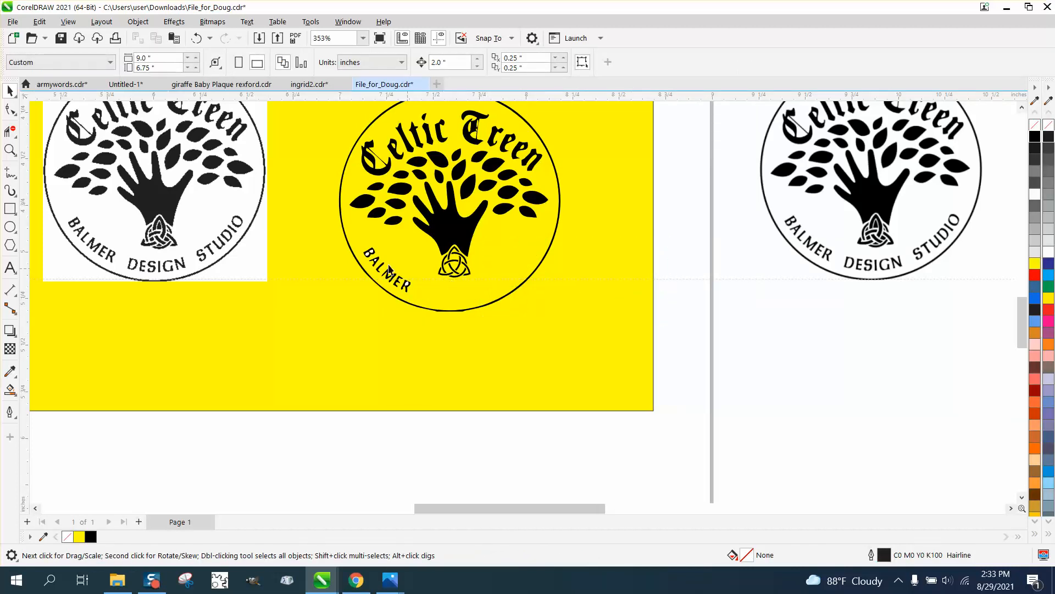
Stretch the yellow background rectangle slightly downward and delete the traced "BALMER" lettering along the lower logo's circle.
{"action": "left_click_drag", "start_coordinate": [325, 247], "coordinate": [324, 267]}
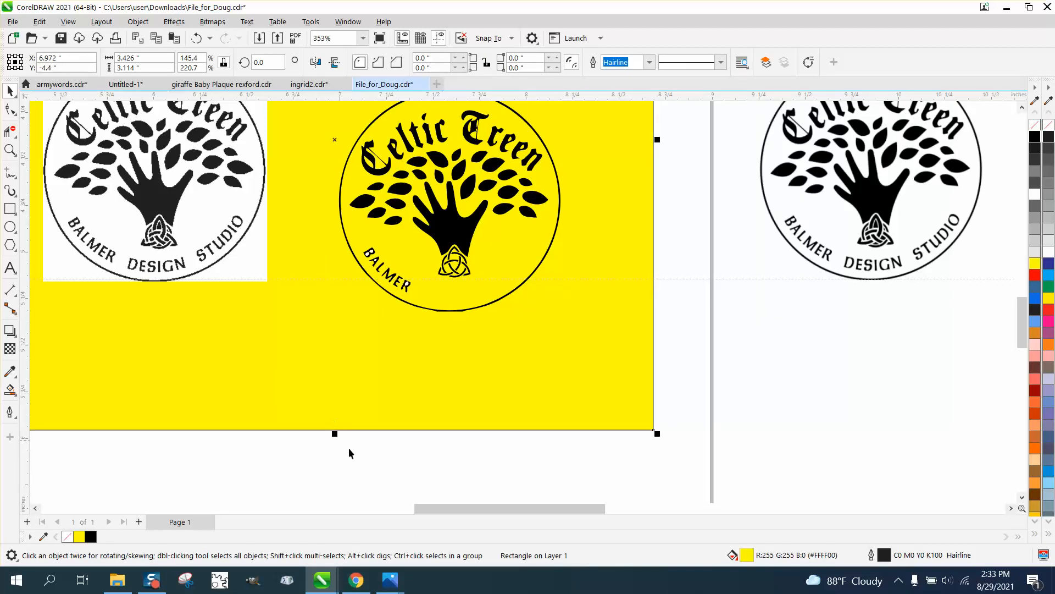
{"action": "left_click_drag", "start_coordinate": [352, 454], "coordinate": [412, 248]}
{"action": "key", "text": "Delete"}
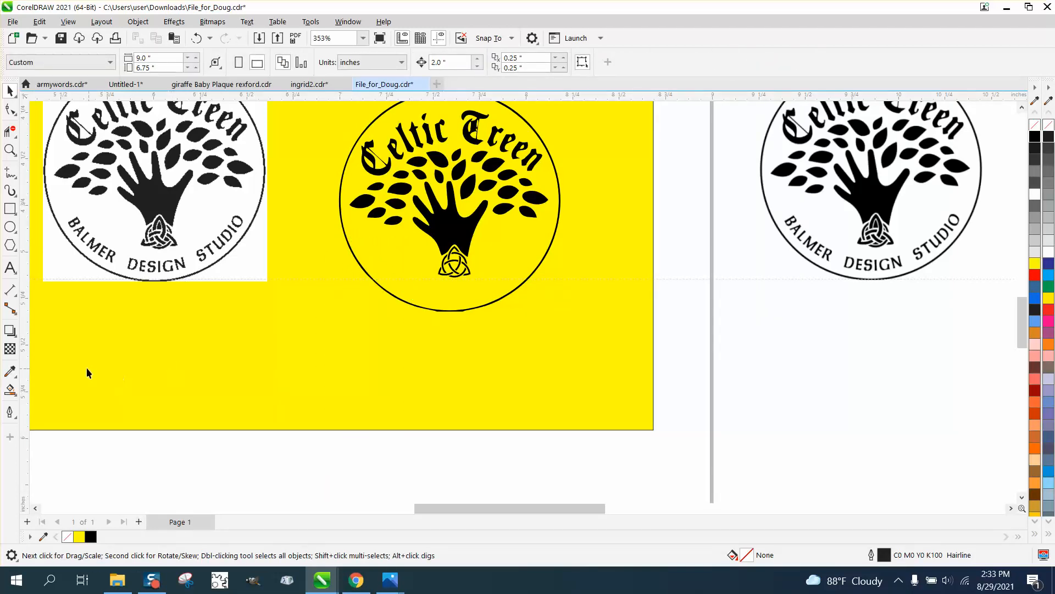
Add the text "BALMER DESIGN STUDIO" below the bitmap logo and scale it down to about 6.47 pt.
{"action": "left_click", "coordinate": [10, 268]}
{"action": "left_click", "coordinate": [104, 333]}
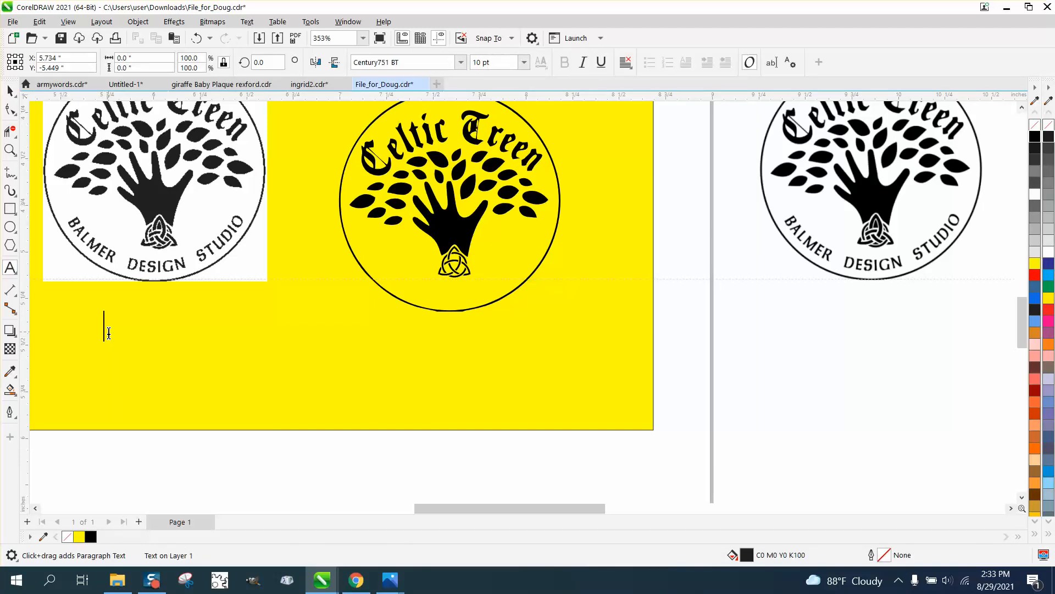
{"action": "type", "text": "BALMER"}
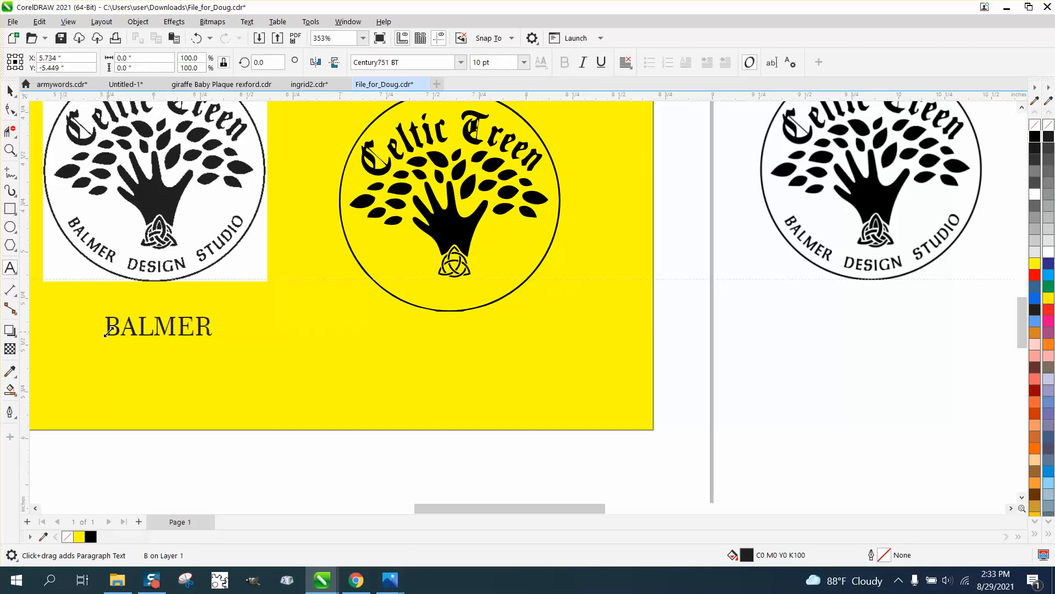
{"action": "type", "text": " DESI"}
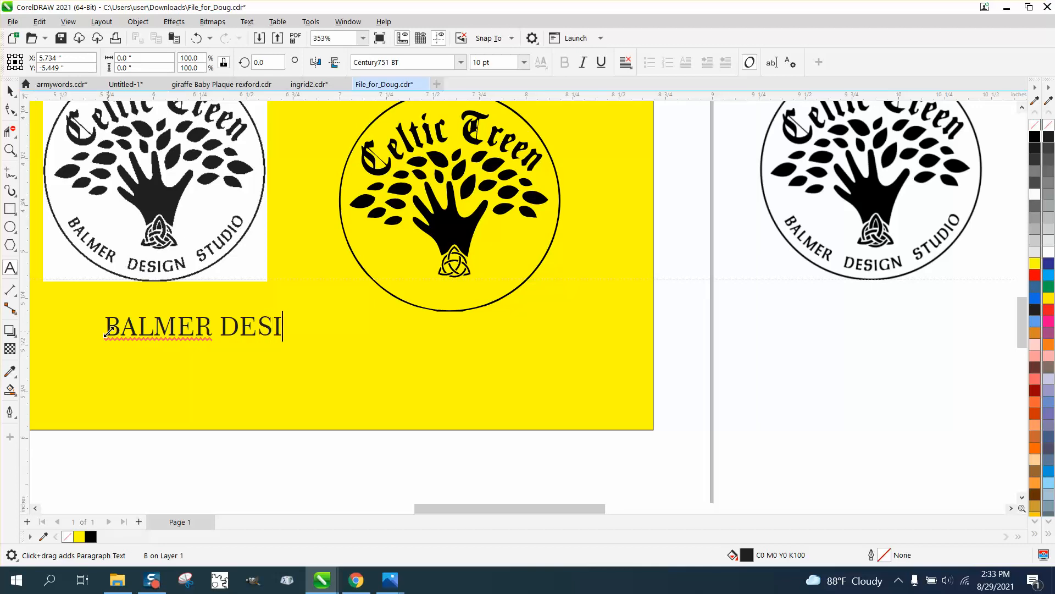
{"action": "type", "text": "GN STUD"}
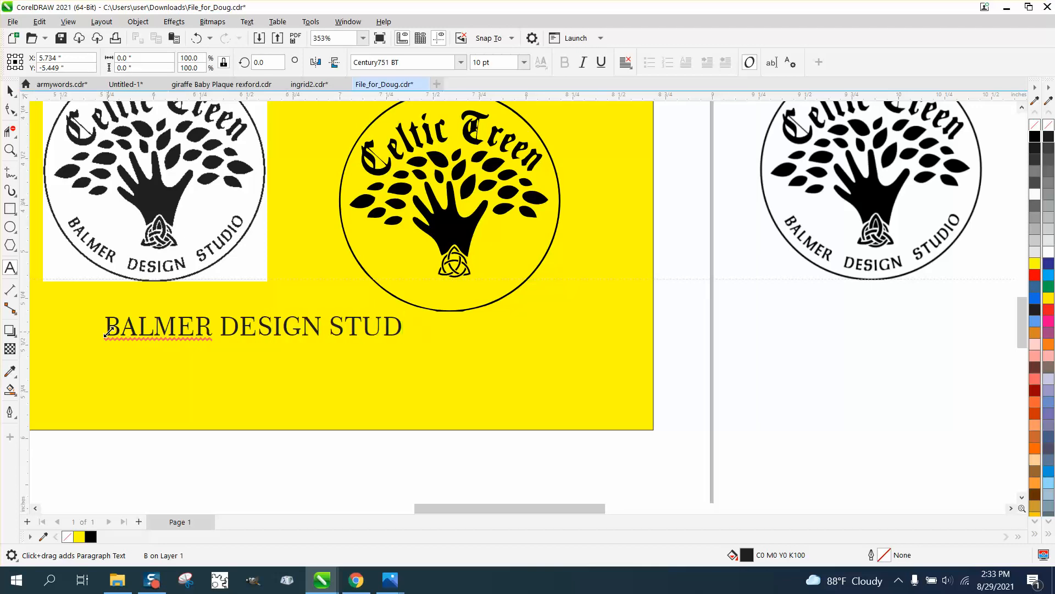
{"action": "type", "text": "IO"}
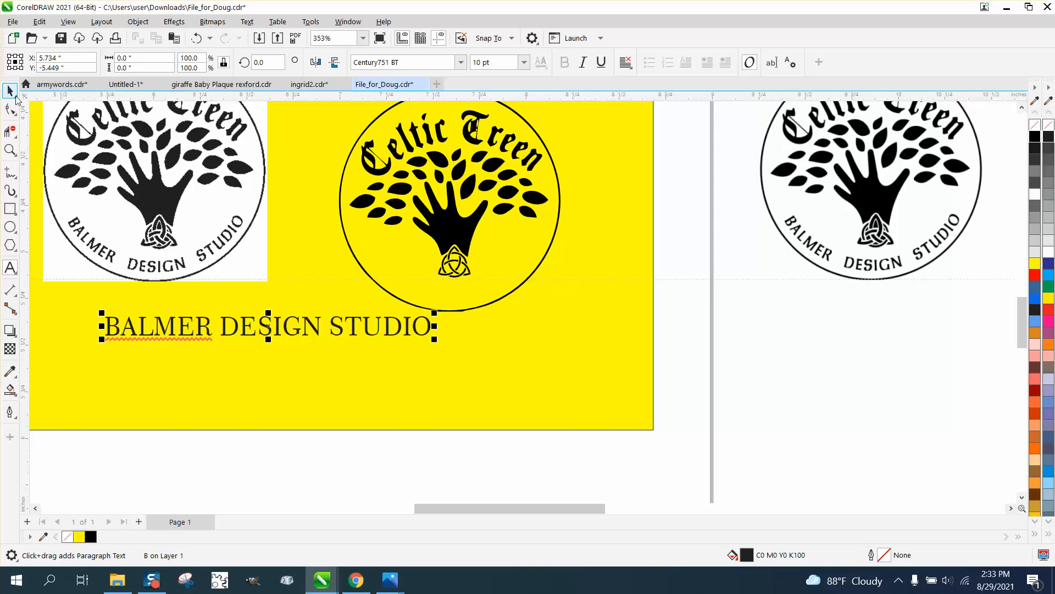
{"action": "left_click", "coordinate": [10, 91]}
{"action": "left_click_drag", "start_coordinate": [437, 306], "coordinate": [479, 316]}
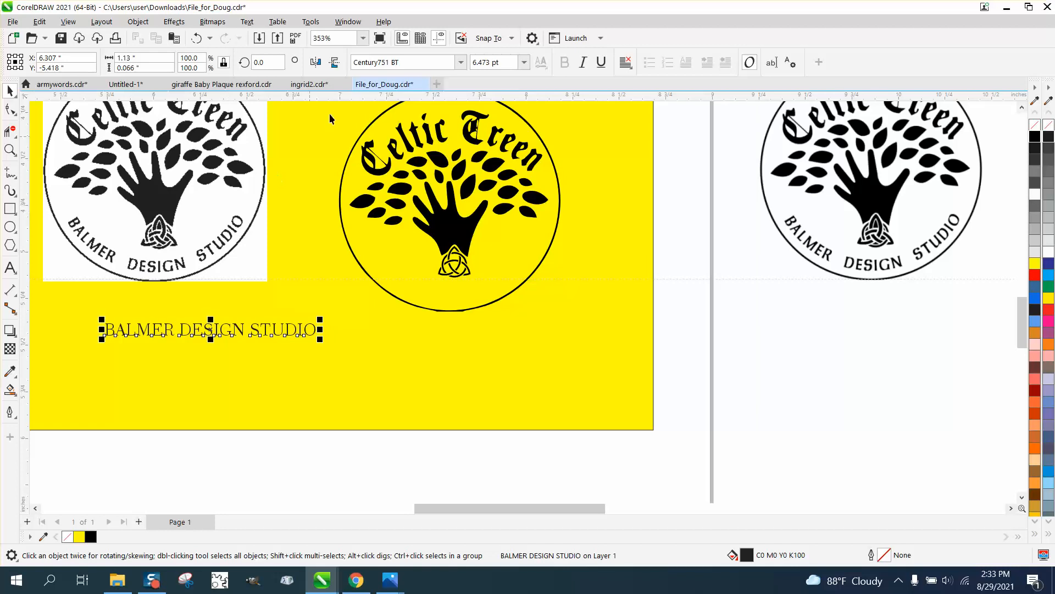
Set the "BALMER DESIGN STUDIO" text in bold Arial and move it off the yellow background, below the logo outside the page.
{"action": "left_click", "coordinate": [461, 62]}
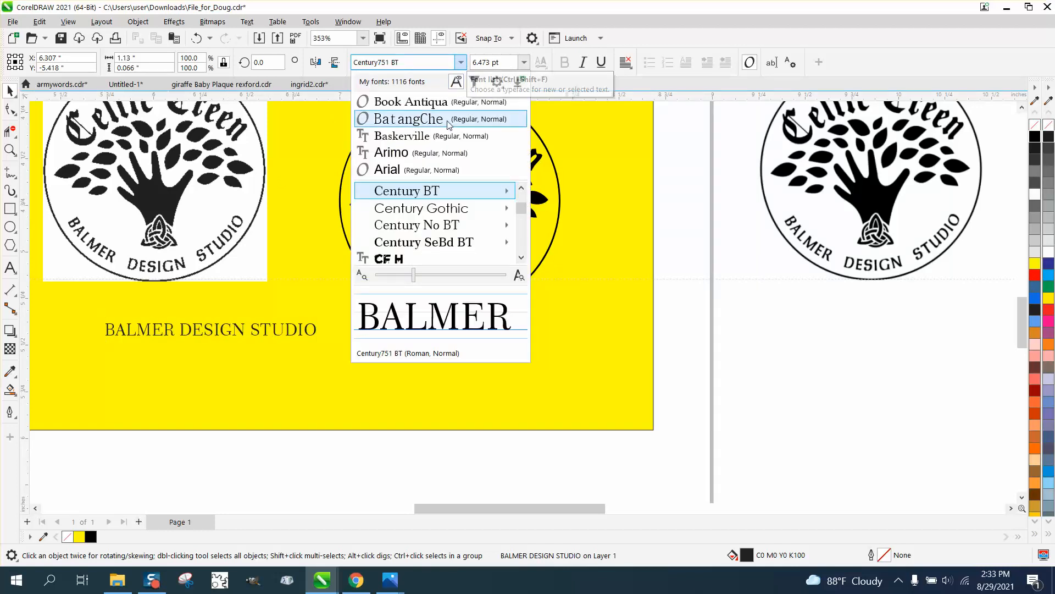
{"action": "left_click", "coordinate": [423, 170]}
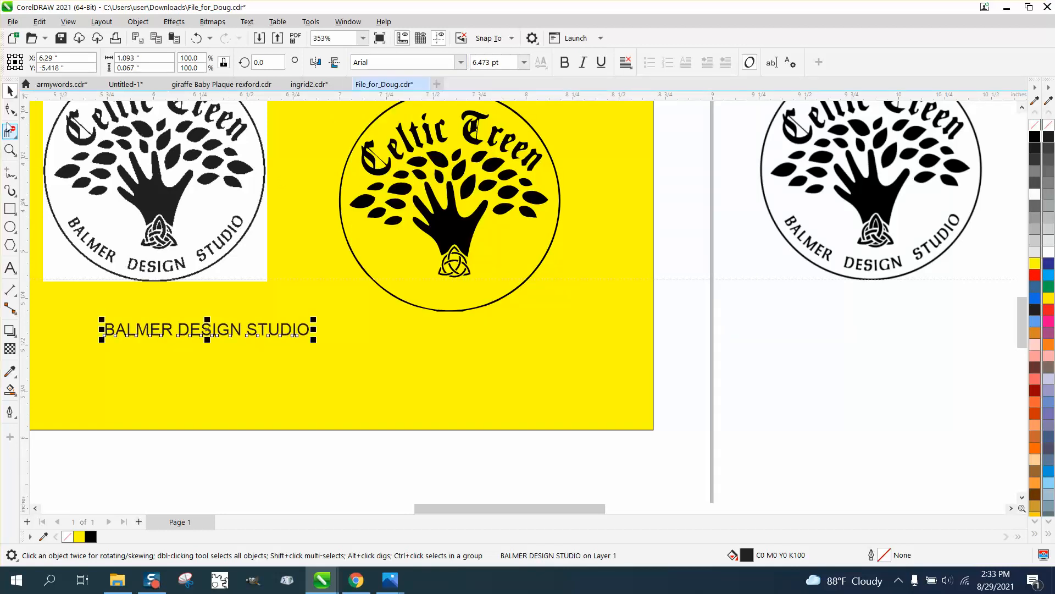
{"action": "left_click", "coordinate": [565, 64]}
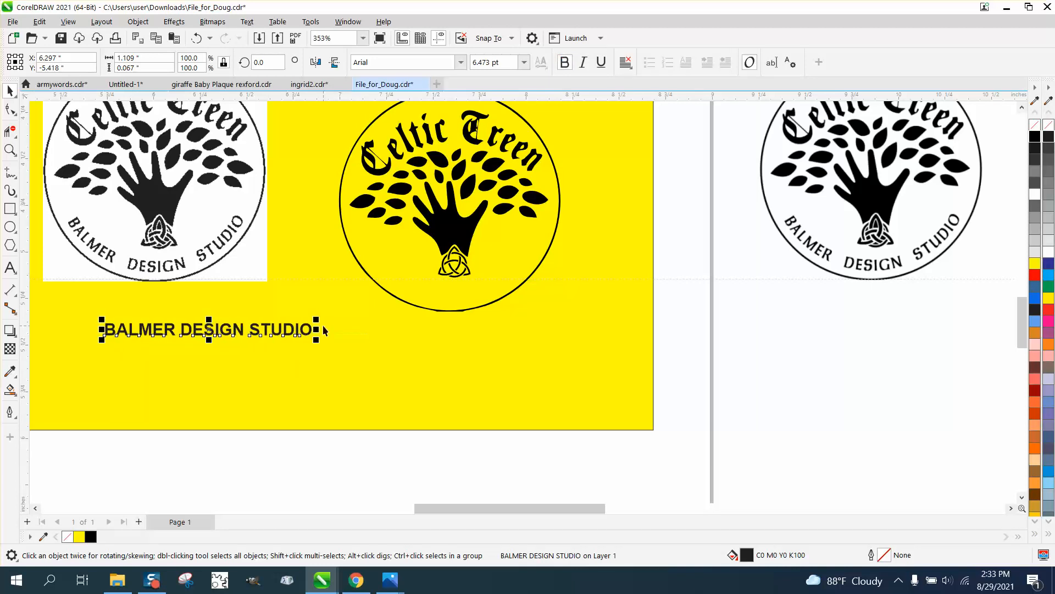
{"action": "left_click_drag", "start_coordinate": [234, 334], "coordinate": [836, 365]}
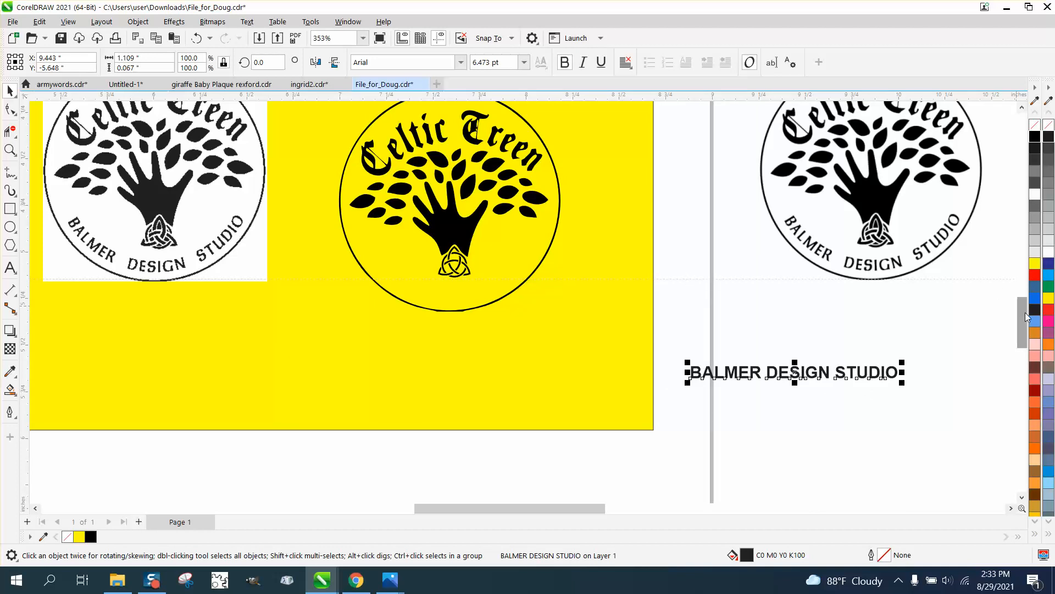
Draw a circle about 1.08 inches in diameter from the lower traced logo's center and shift it 2 inches straight down.
{"action": "scroll", "coordinate": [1024, 312], "scroll_direction": "up", "scroll_amount": 2}
{"action": "left_click_drag", "start_coordinate": [683, 161], "coordinate": [327, 434]}
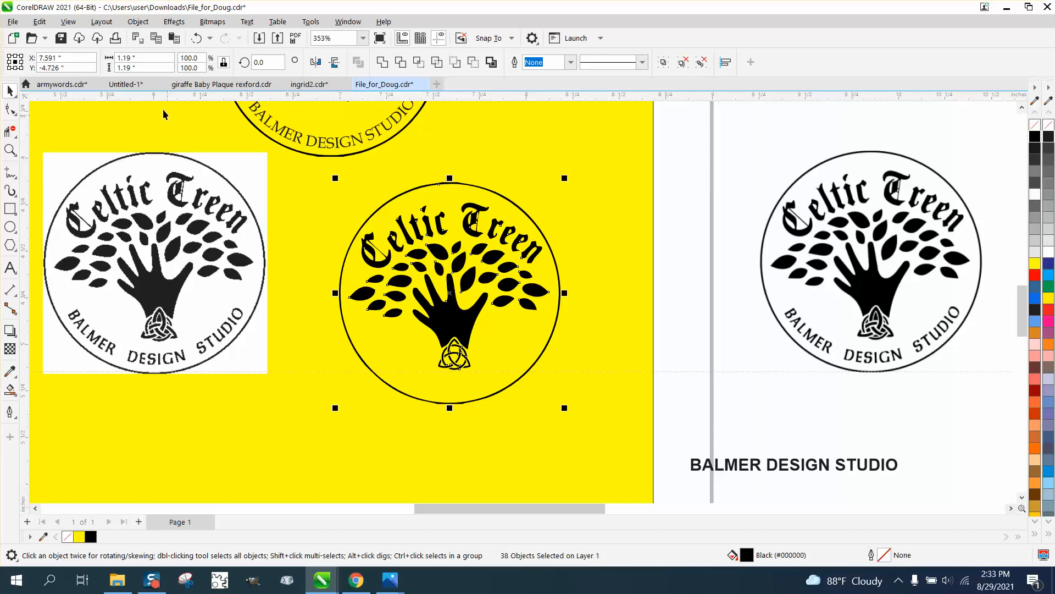
{"action": "left_click", "coordinate": [692, 138]}
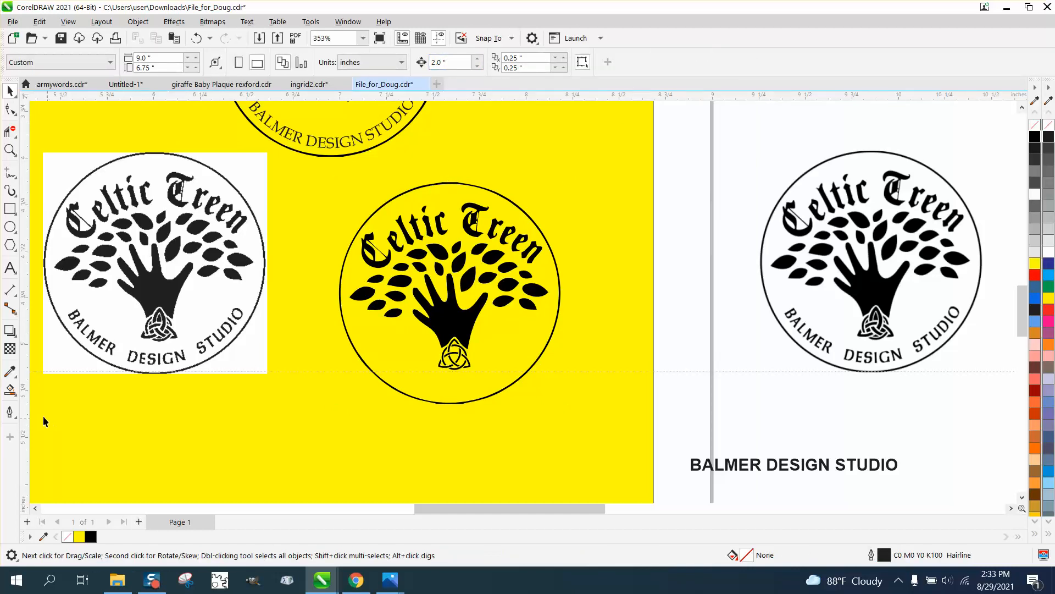
{"action": "left_click", "coordinate": [10, 227]}
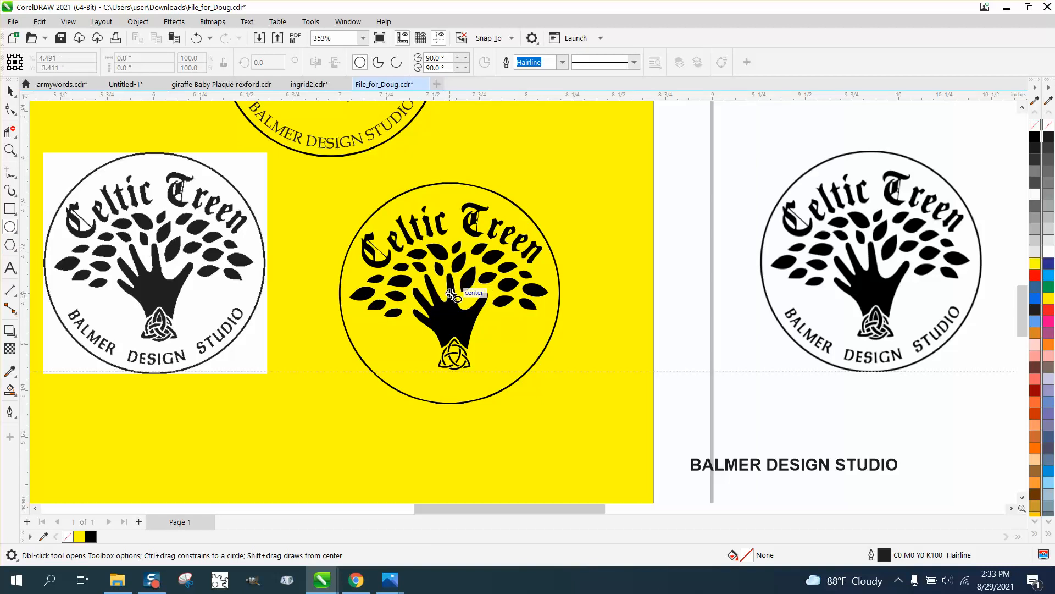
{"action": "left_click_drag", "start_coordinate": [450, 294], "coordinate": [553, 213]}
{"action": "key", "text": "shift+Down"}
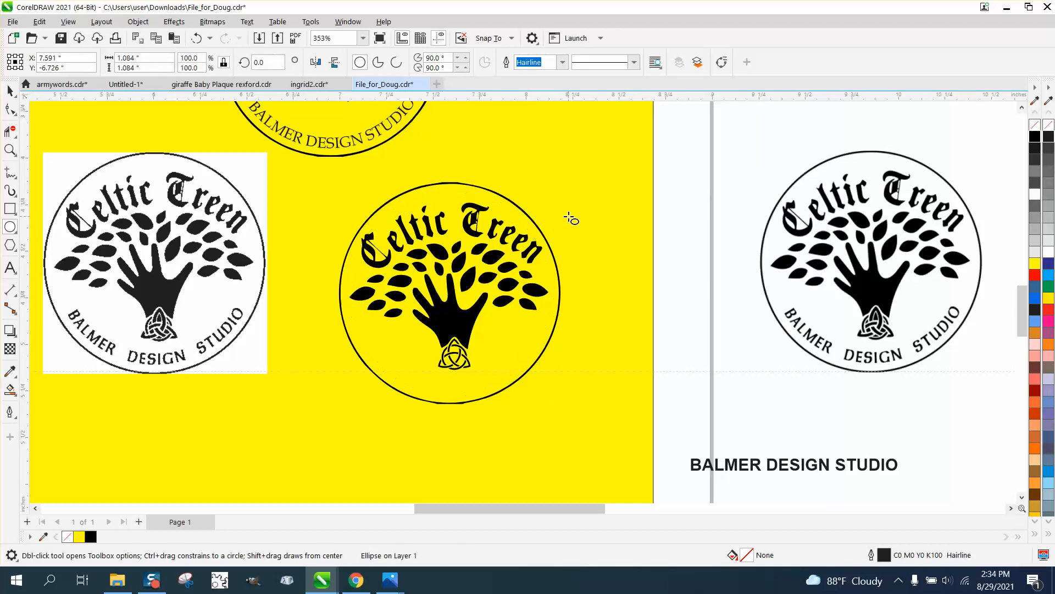
Move the "BALMER DESIGN STUDIO" text beside the lower part of the new circle beneath the yellow background.
{"action": "scroll", "coordinate": [572, 218], "scroll_direction": "down", "scroll_amount": 3}
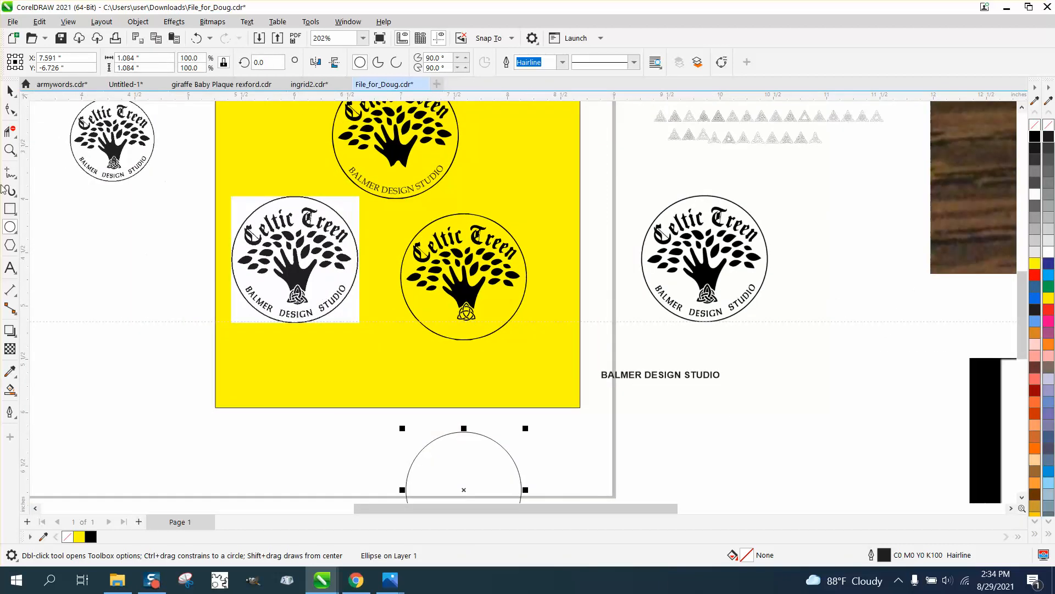
{"action": "left_click", "coordinate": [10, 90]}
{"action": "left_click_drag", "start_coordinate": [668, 379], "coordinate": [615, 457]}
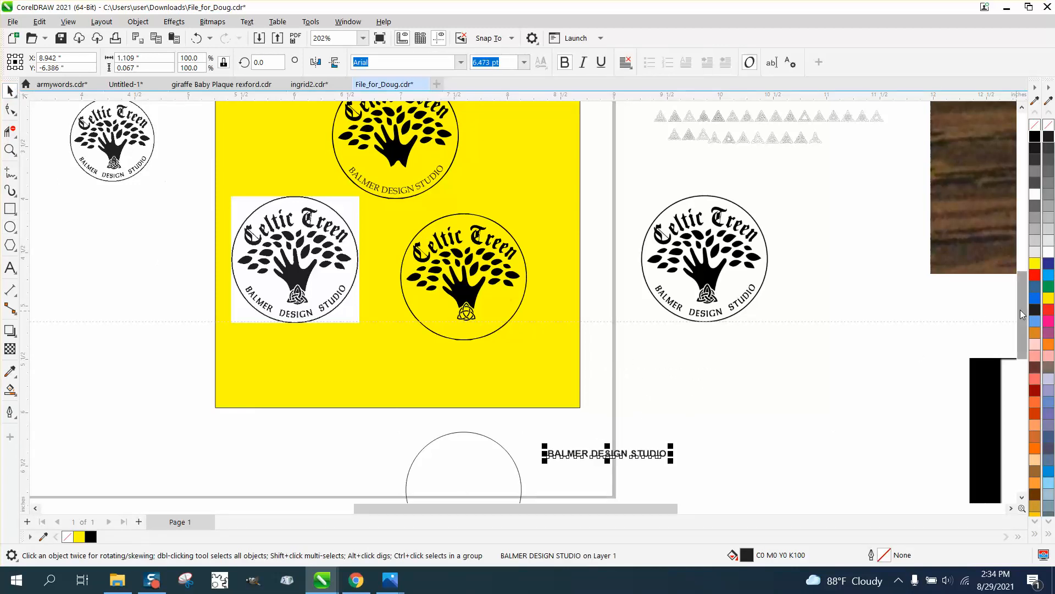
{"action": "scroll", "coordinate": [1021, 312], "scroll_direction": "down", "scroll_amount": 4}
{"action": "left_click_drag", "start_coordinate": [610, 221], "coordinate": [577, 294]}
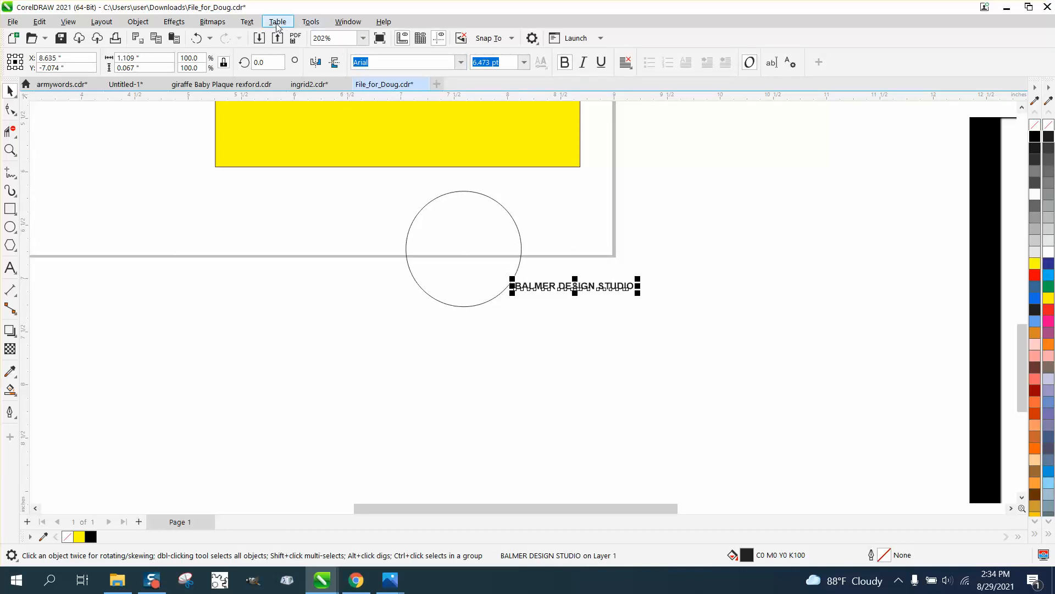
Fit the text to the circle's lower arc and mirror it horizontally and vertically so it reads upright inside the circle.
{"action": "left_click", "coordinate": [246, 21]}
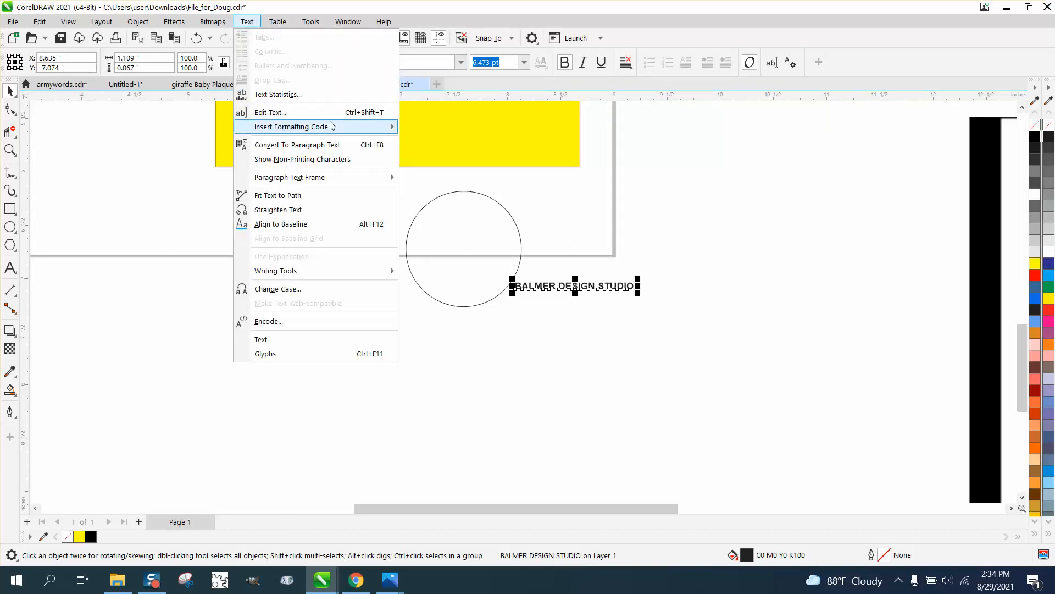
{"action": "mouse_move", "coordinate": [332, 131]}
{"action": "left_click", "coordinate": [300, 197]}
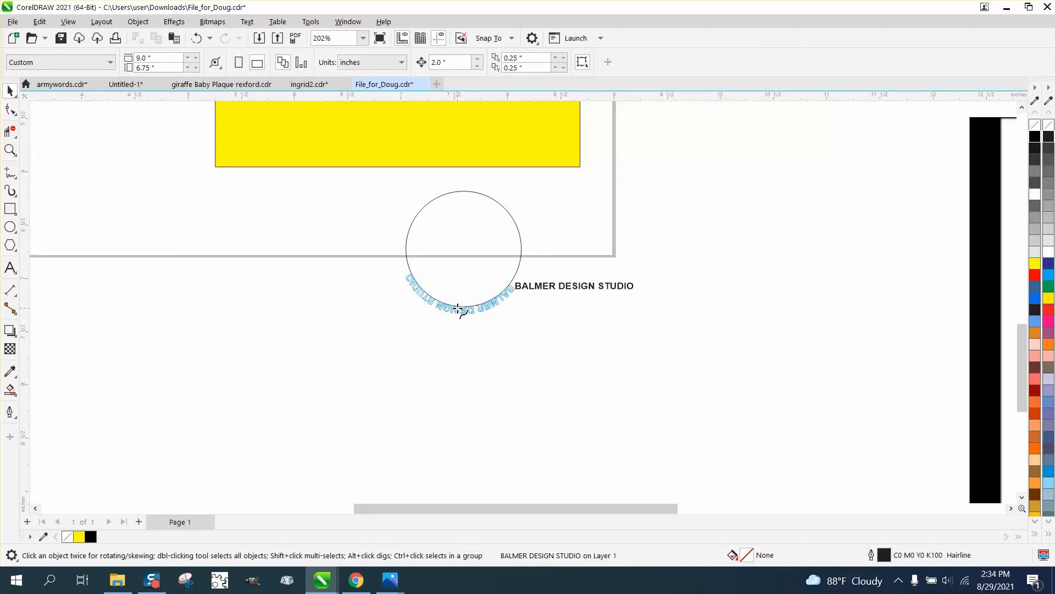
{"action": "left_click", "coordinate": [460, 310]}
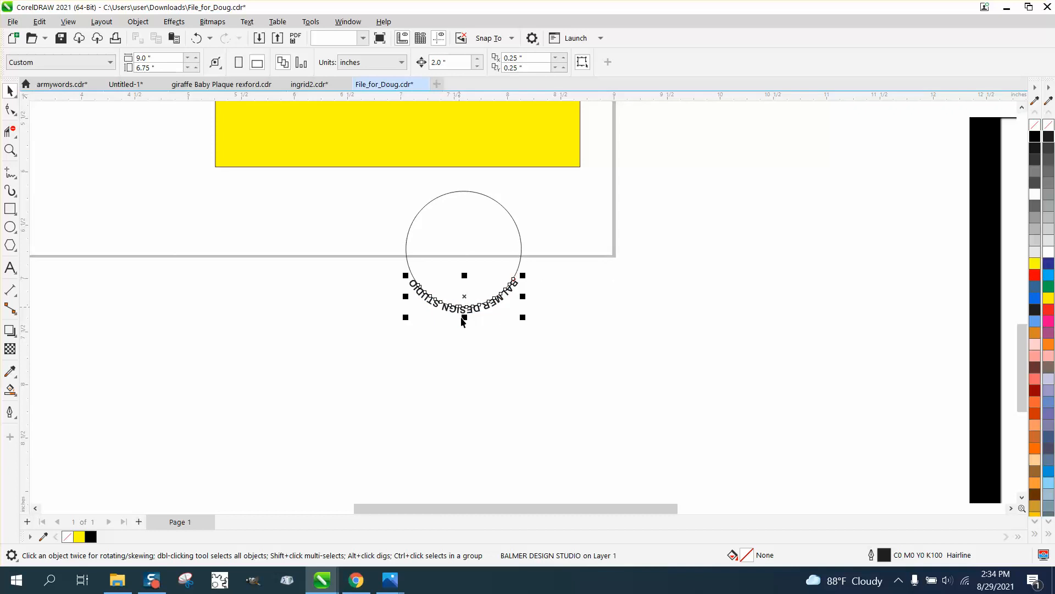
{"action": "left_click", "coordinate": [261, 63]}
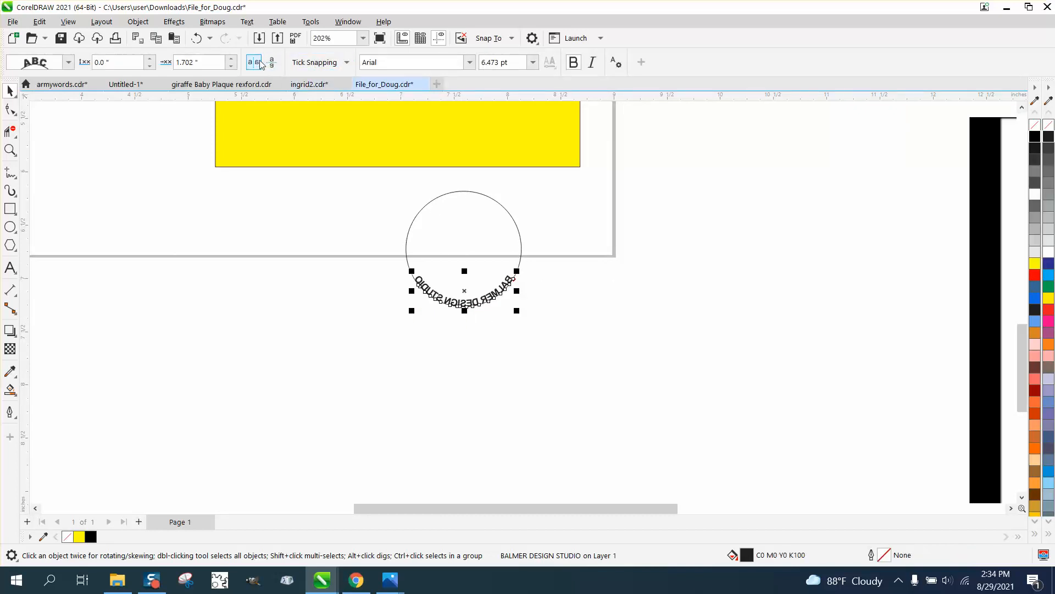
{"action": "left_click", "coordinate": [259, 64]}
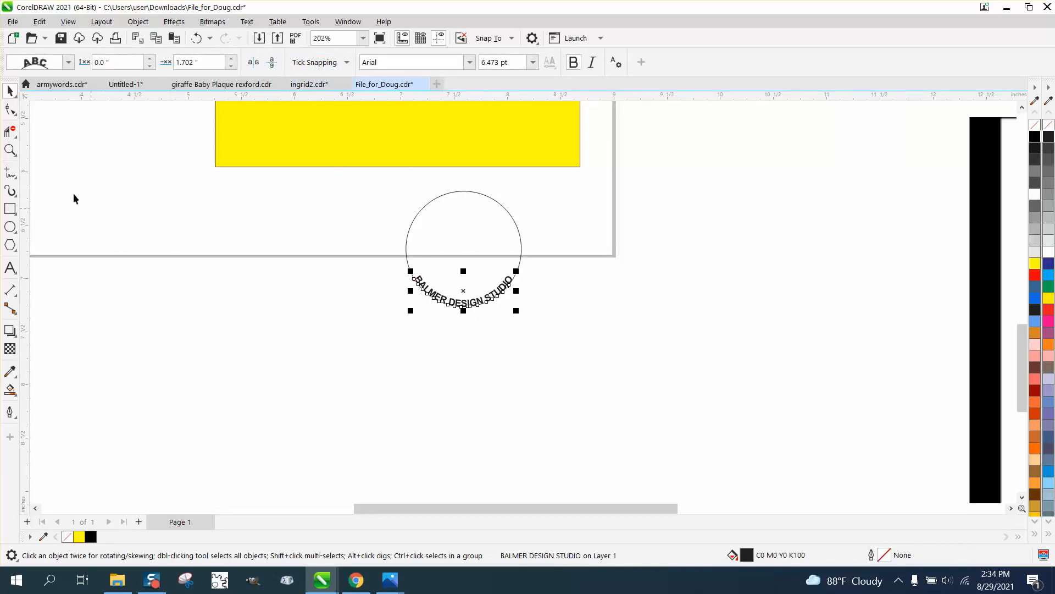
Widen the letter spacing of the curved "BALMER DESIGN STUDIO" text with the Shape tool.
{"action": "left_click", "coordinate": [10, 149]}
{"action": "left_click_drag", "start_coordinate": [376, 262], "coordinate": [616, 360]}
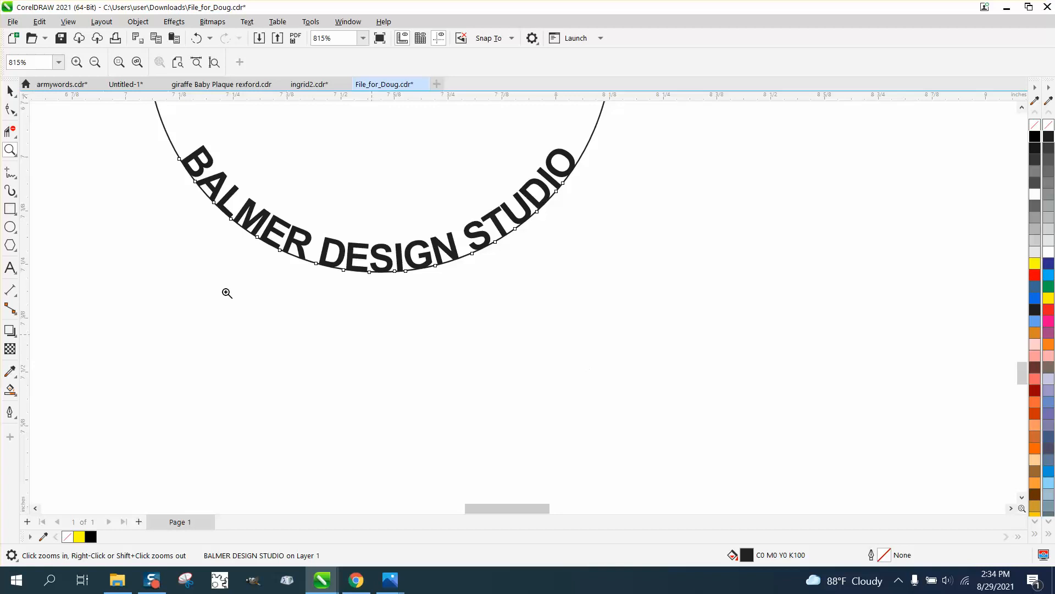
{"action": "left_click", "coordinate": [10, 109]}
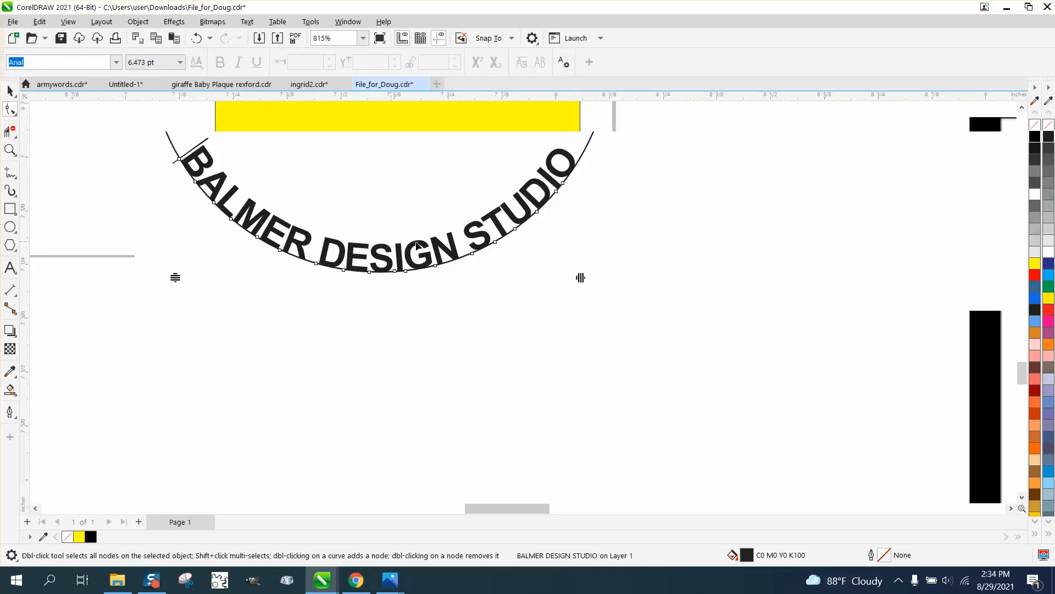
{"action": "left_click_drag", "start_coordinate": [582, 278], "coordinate": [641, 267]}
{"action": "scroll", "coordinate": [519, 381], "scroll_direction": "down", "scroll_amount": 3}
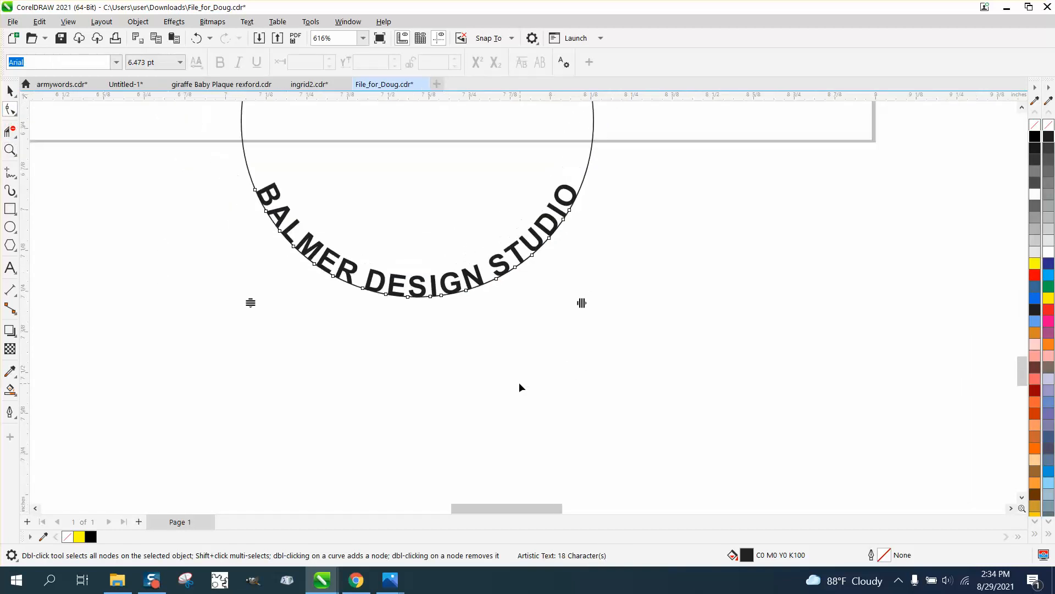
{"action": "scroll", "coordinate": [482, 400], "scroll_direction": "down", "scroll_amount": 5}
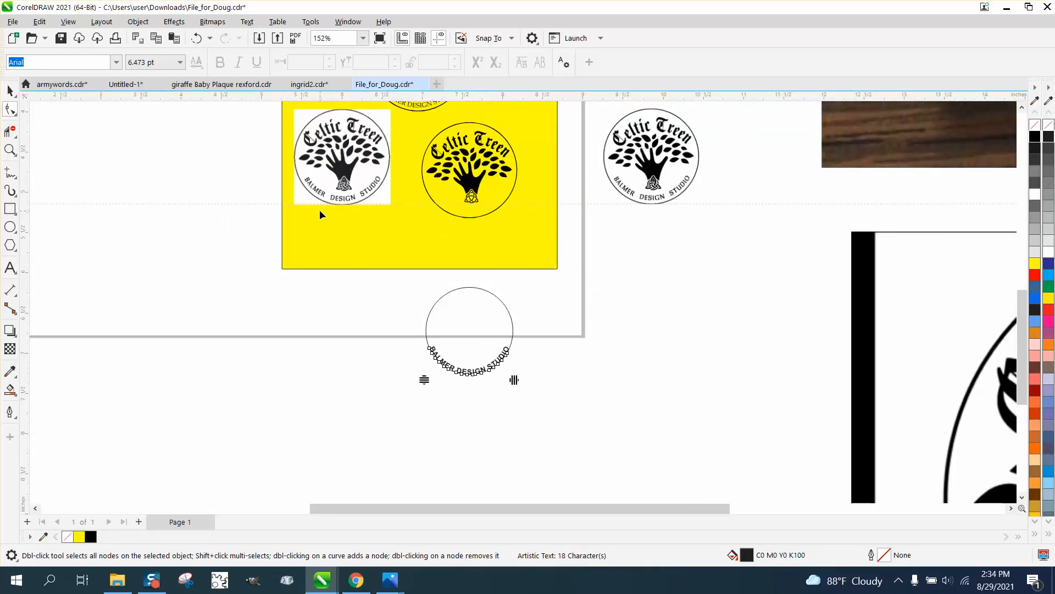
Widen the gaps between the three words of the curved text, and tighten its letter spacing slightly.
{"action": "left_click", "coordinate": [9, 149]}
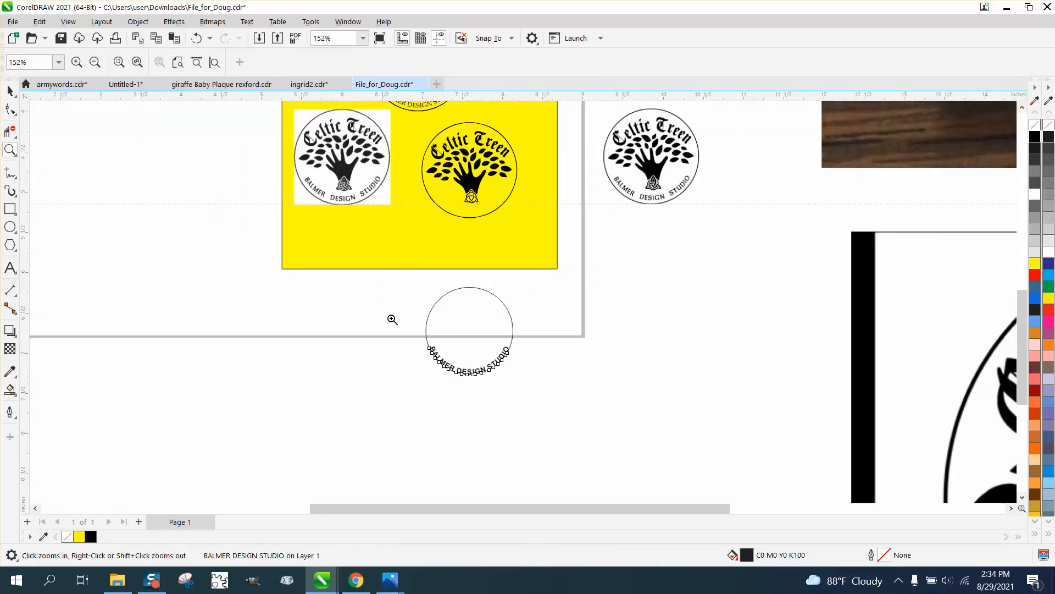
{"action": "left_click_drag", "start_coordinate": [391, 315], "coordinate": [470, 364]}
{"action": "left_click", "coordinate": [10, 109]}
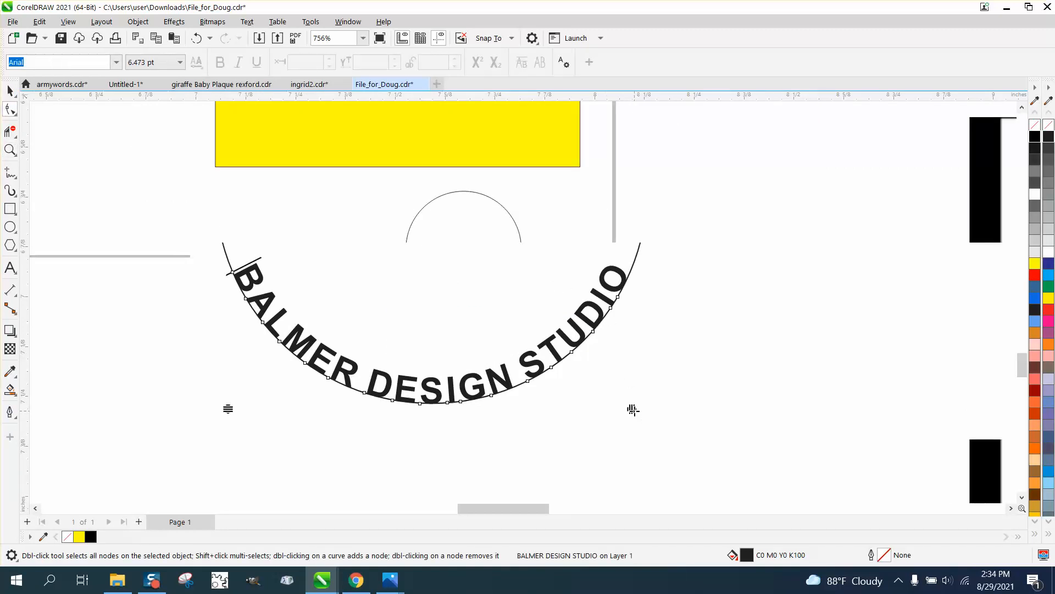
{"action": "left_click_drag", "start_coordinate": [634, 410], "coordinate": [675, 396]}
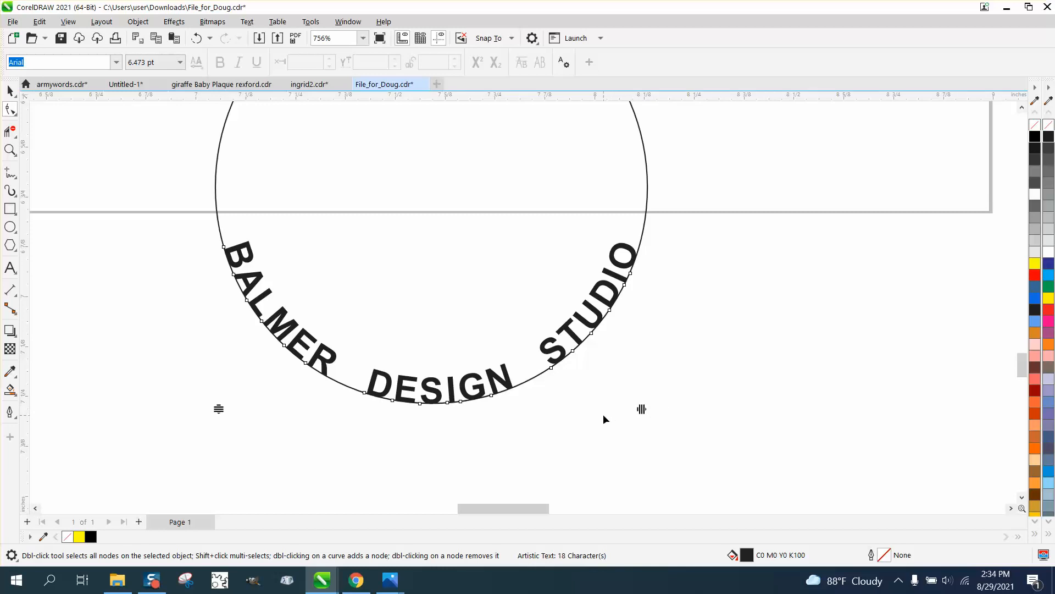
{"action": "left_click_drag", "start_coordinate": [640, 409], "coordinate": [621, 413]}
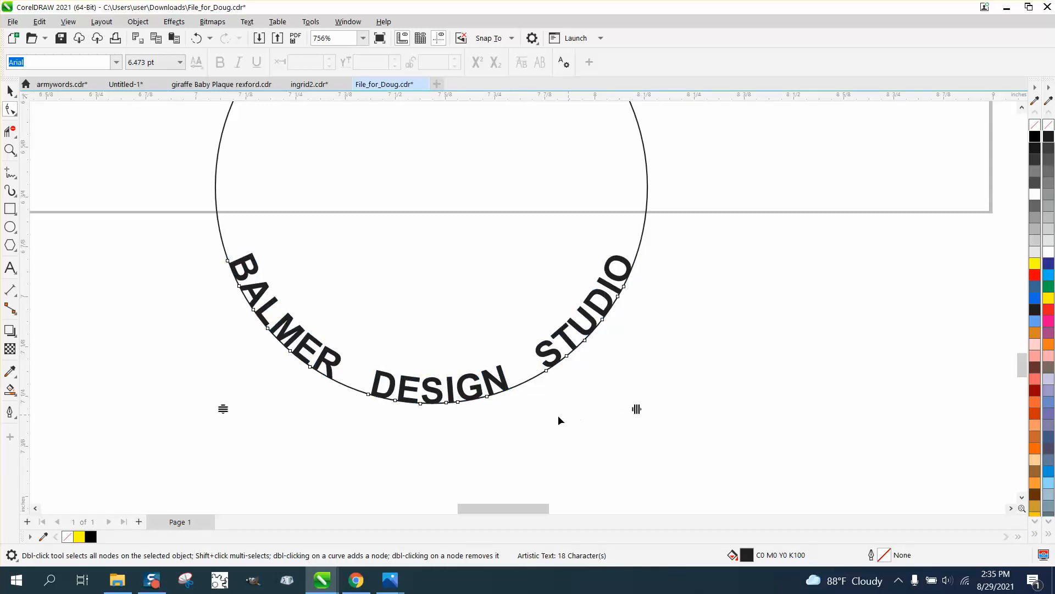
Centre the circle with its curved "BALMER DESIGN STUDIO" text on the Celtic Treen logo on the yellow background.
{"action": "scroll", "coordinate": [559, 420], "scroll_direction": "down", "scroll_amount": 2}
{"action": "scroll", "coordinate": [466, 436], "scroll_direction": "down", "scroll_amount": 4}
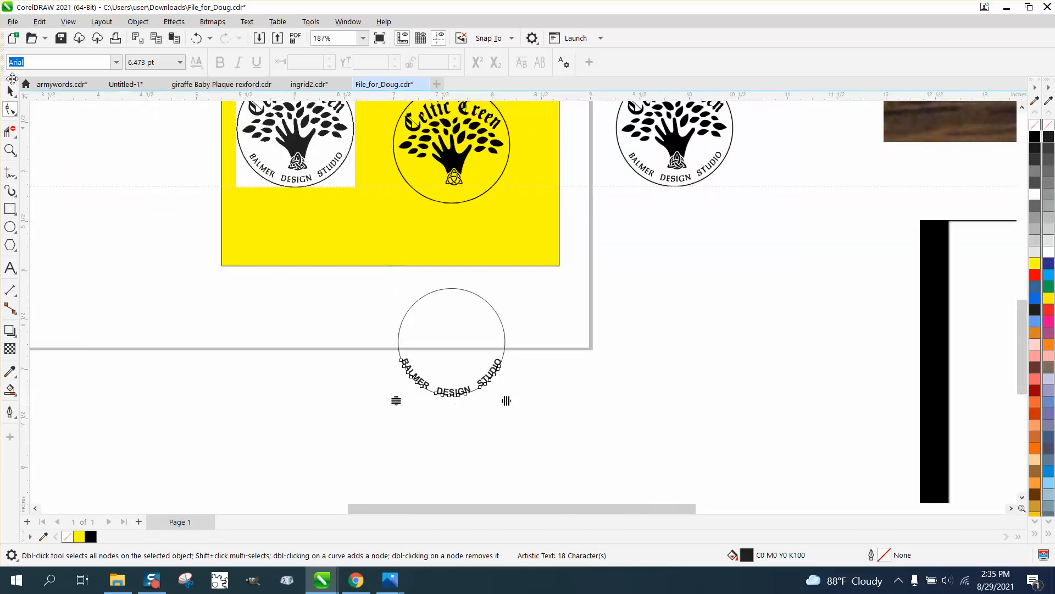
{"action": "left_click", "coordinate": [10, 92]}
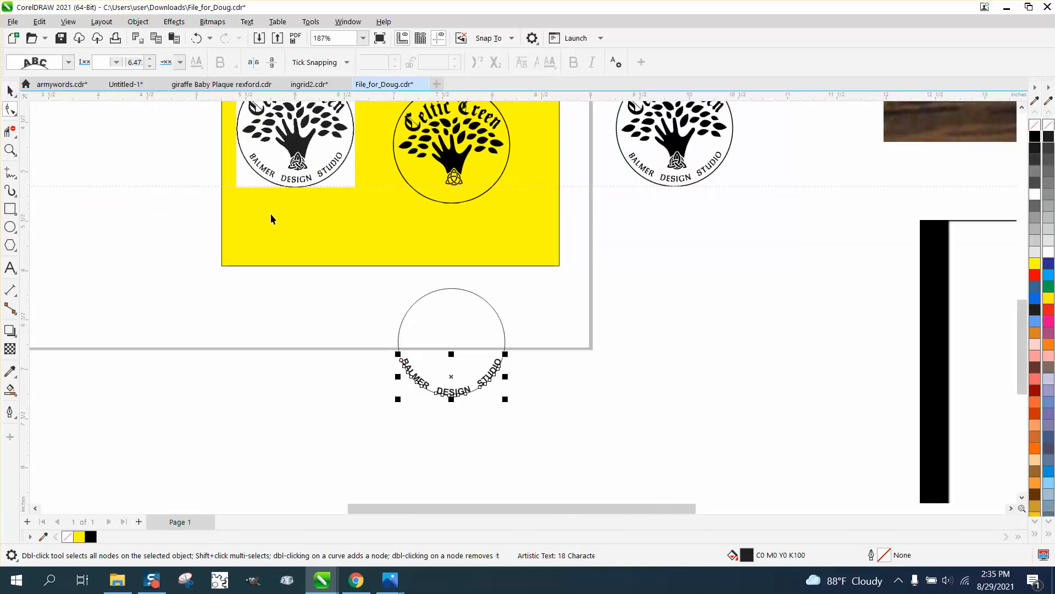
{"action": "left_click", "coordinate": [431, 294]}
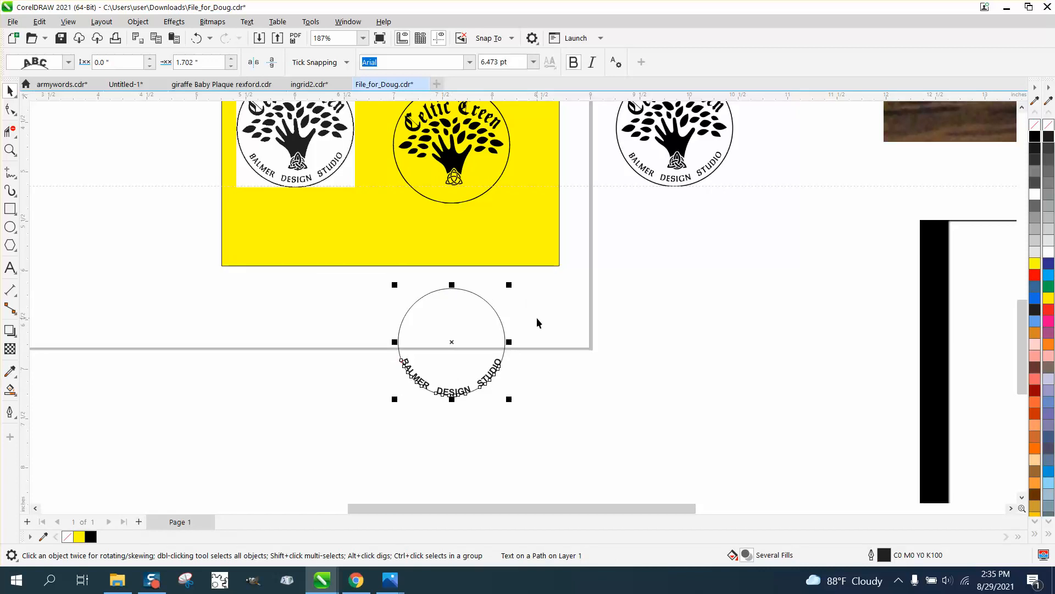
{"action": "key", "text": "e"}
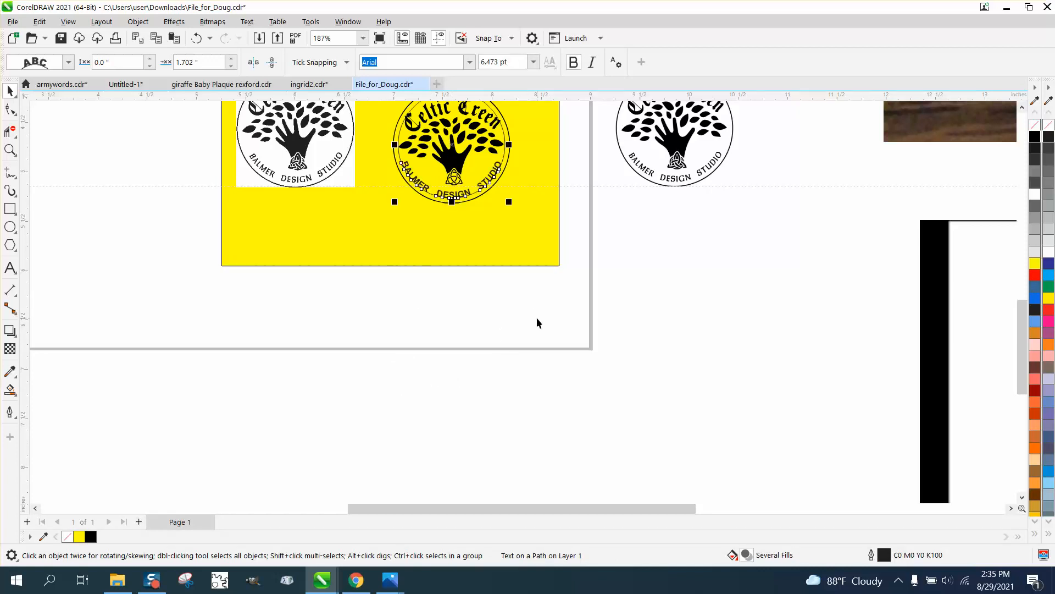
Break the curved "BALMER DESIGN STUDIO" text apart from the circle it follows.
{"action": "left_click", "coordinate": [10, 149]}
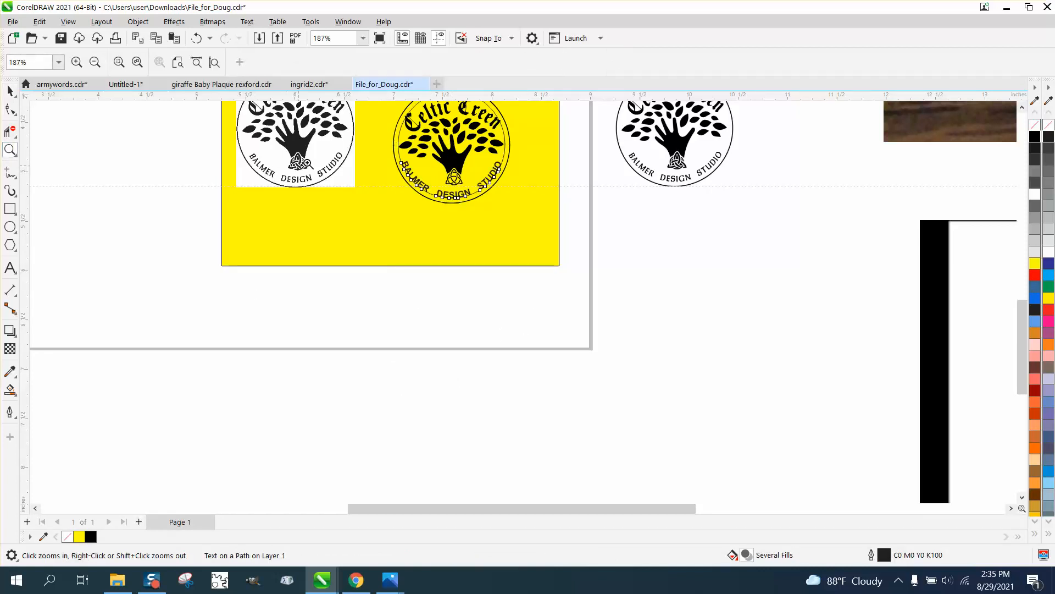
{"action": "left_click_drag", "start_coordinate": [327, 161], "coordinate": [531, 210]}
{"action": "scroll", "coordinate": [500, 245], "scroll_direction": "down", "scroll_amount": 5}
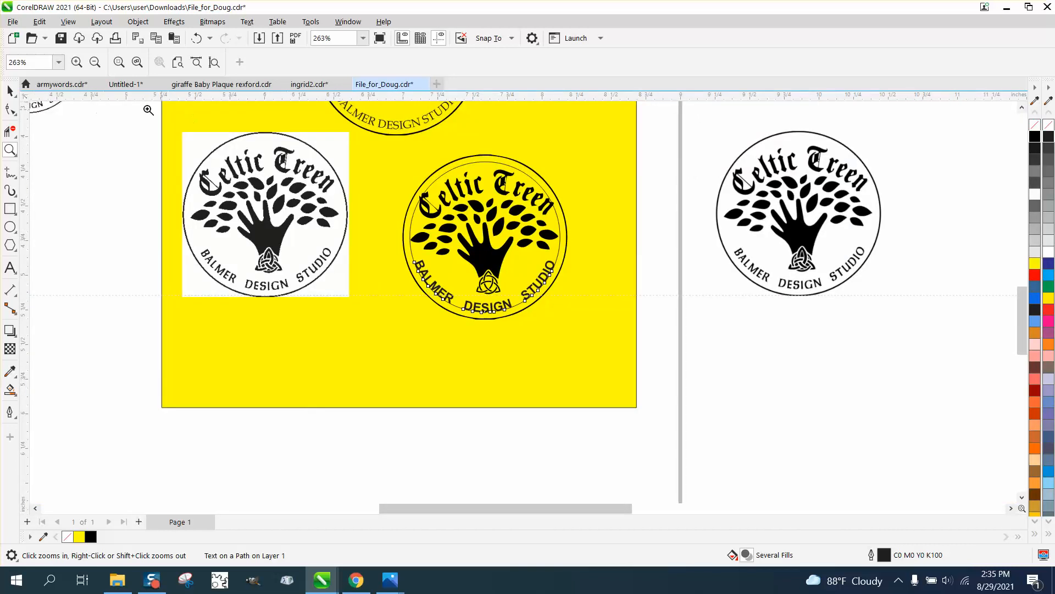
{"action": "left_click", "coordinate": [10, 91]}
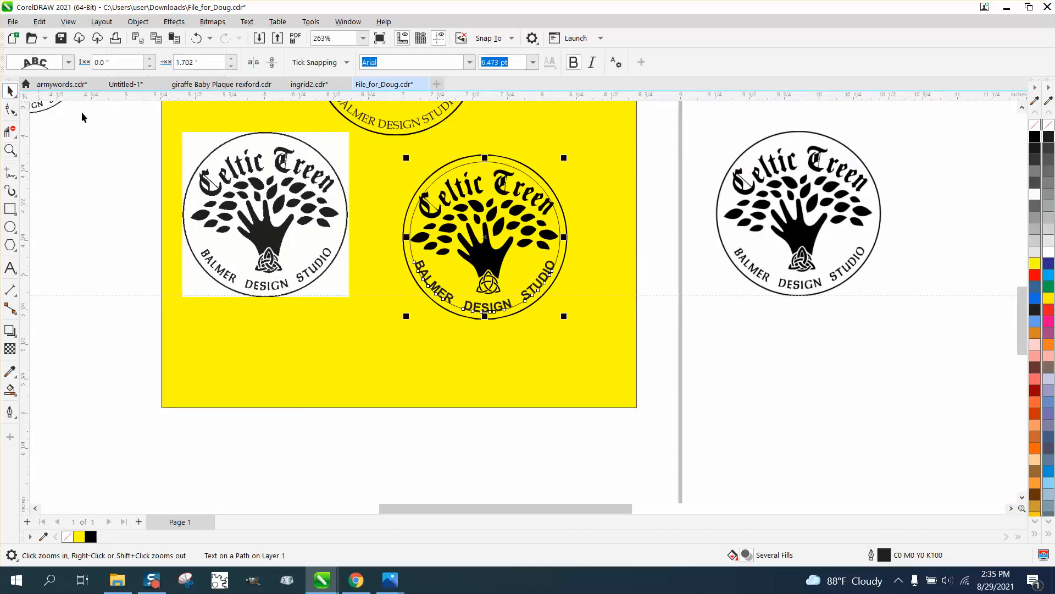
{"action": "left_click", "coordinate": [138, 22]}
{"action": "left_click", "coordinate": [199, 319]}
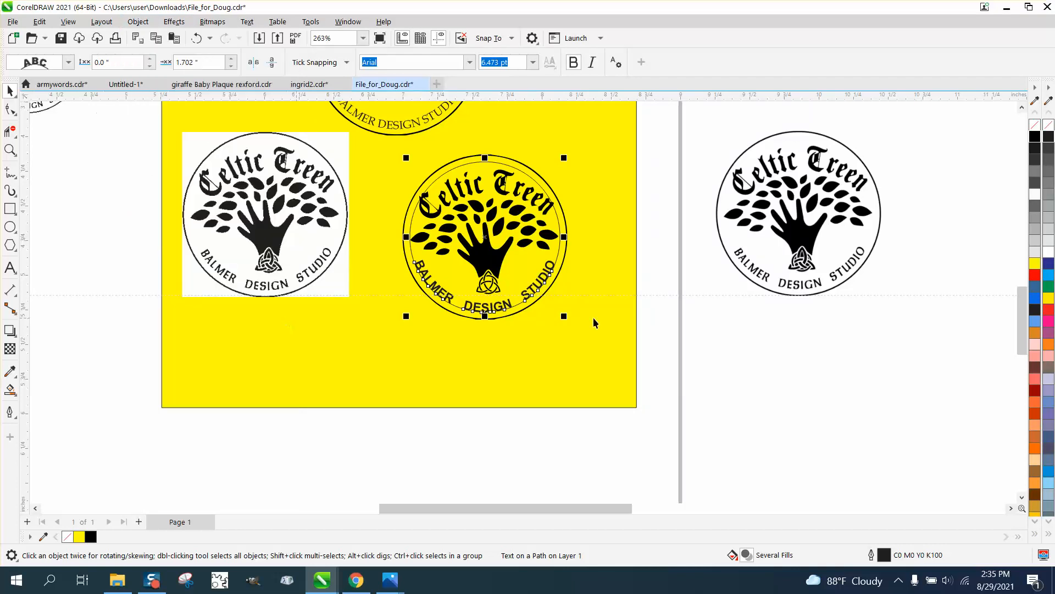
Delete the thin inner circle that guided the curved text, keeping the logo's outer ring.
{"action": "left_click", "coordinate": [707, 316]}
{"action": "left_click", "coordinate": [561, 231]}
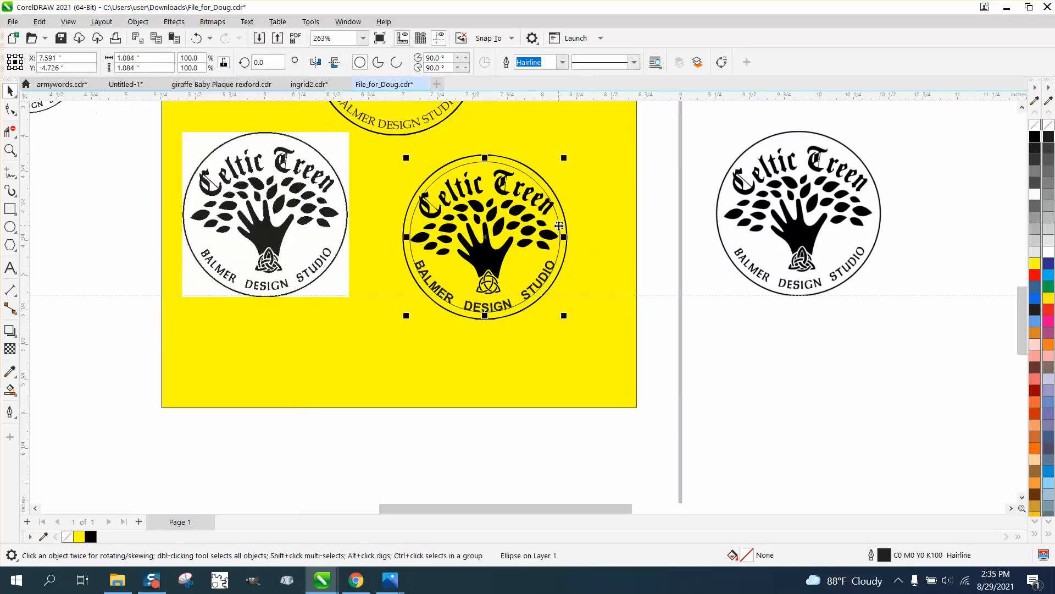
{"action": "left_click", "coordinate": [577, 213]}
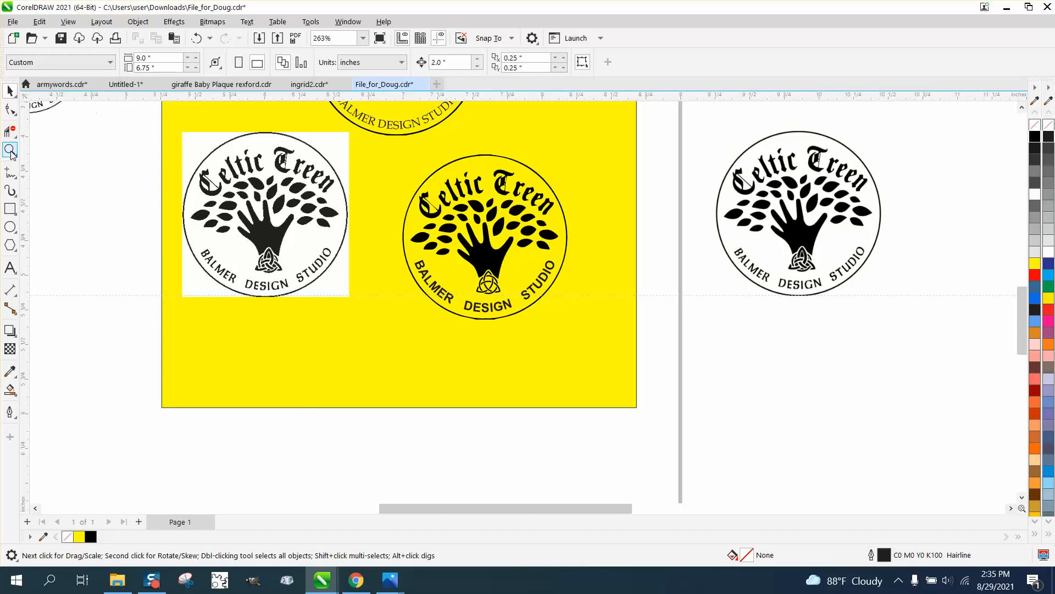
Compare the knot and lettering of the cleaned logo on yellow close up with the two white-background versions of the logo.
{"action": "left_click", "coordinate": [10, 149]}
{"action": "left_click_drag", "start_coordinate": [377, 173], "coordinate": [618, 333]}
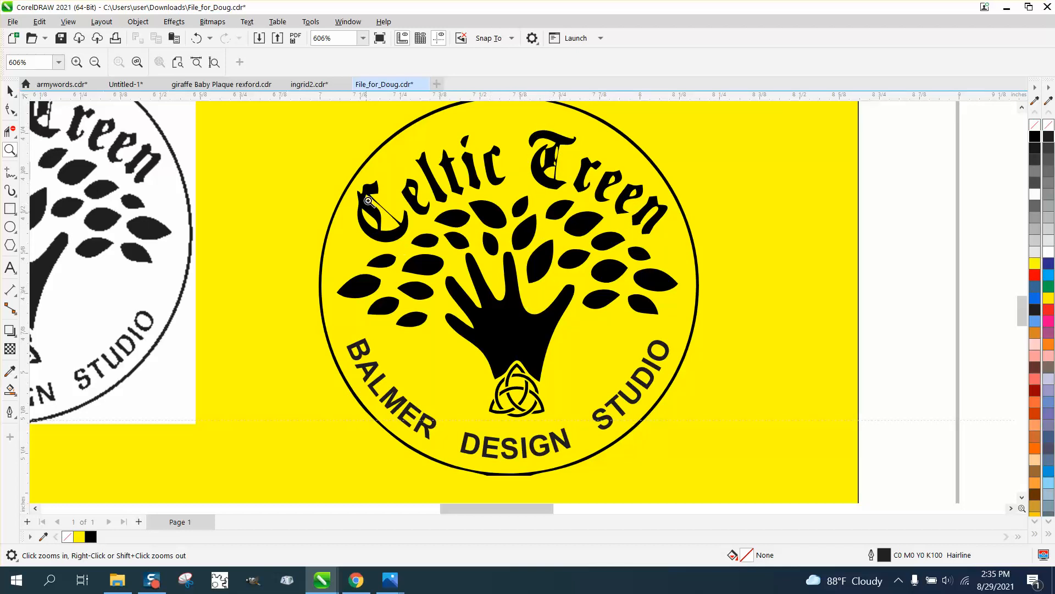
{"action": "scroll", "coordinate": [482, 180], "scroll_direction": "down", "scroll_amount": 1}
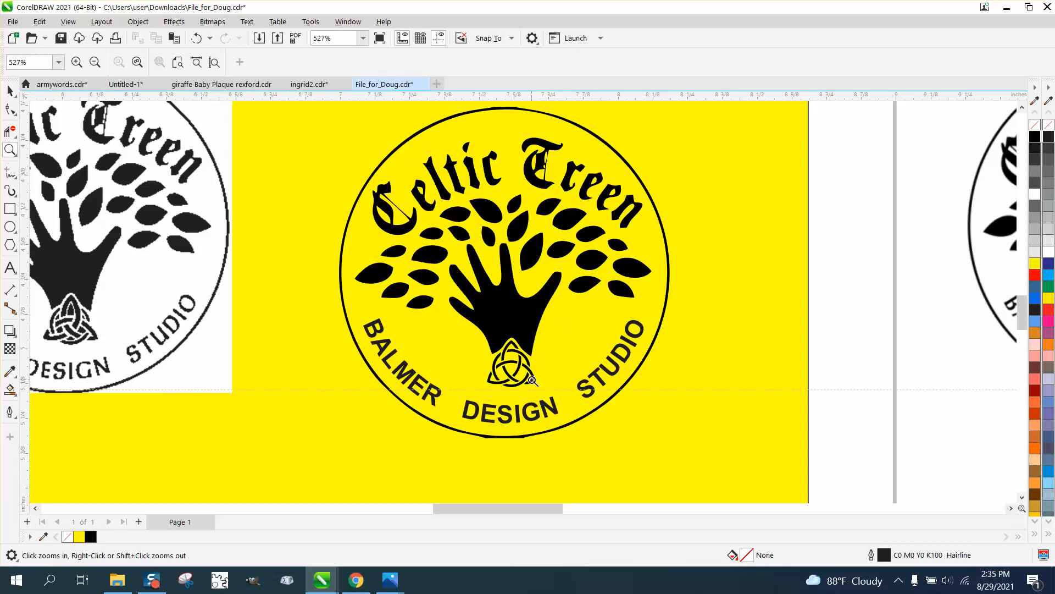
{"action": "left_click_drag", "start_coordinate": [495, 332], "coordinate": [576, 407]}
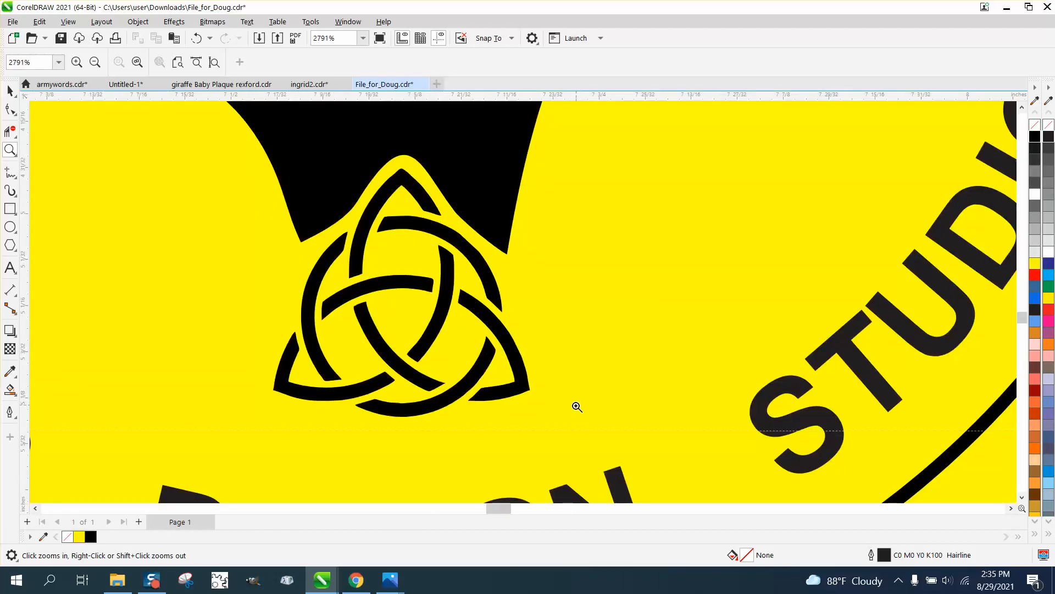
{"action": "scroll", "coordinate": [442, 328], "scroll_direction": "down", "scroll_amount": 1}
{"action": "scroll", "coordinate": [435, 281], "scroll_direction": "down", "scroll_amount": 13}
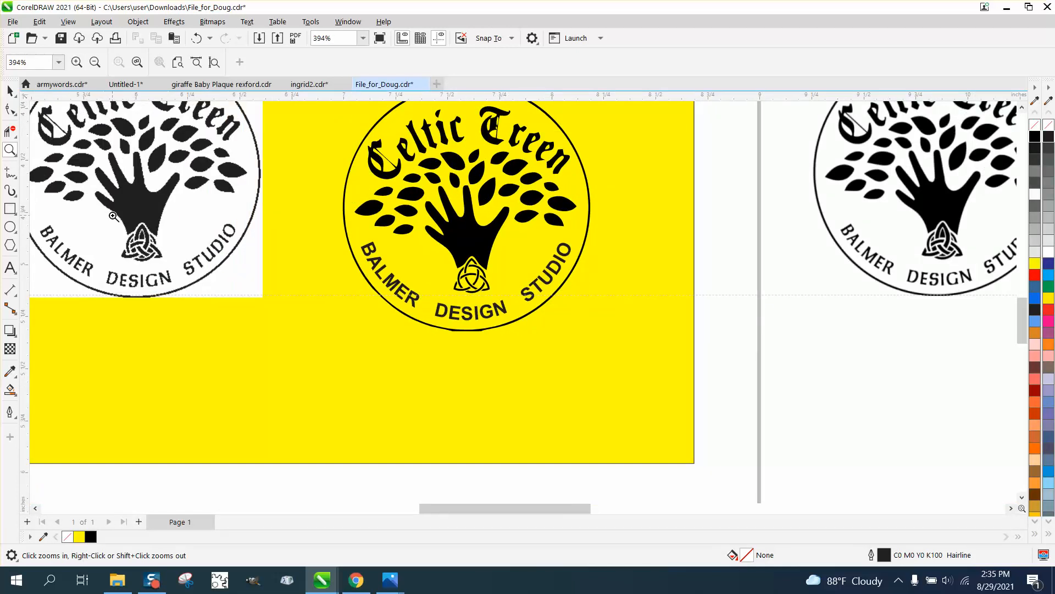
{"action": "left_click_drag", "start_coordinate": [112, 216], "coordinate": [203, 276]}
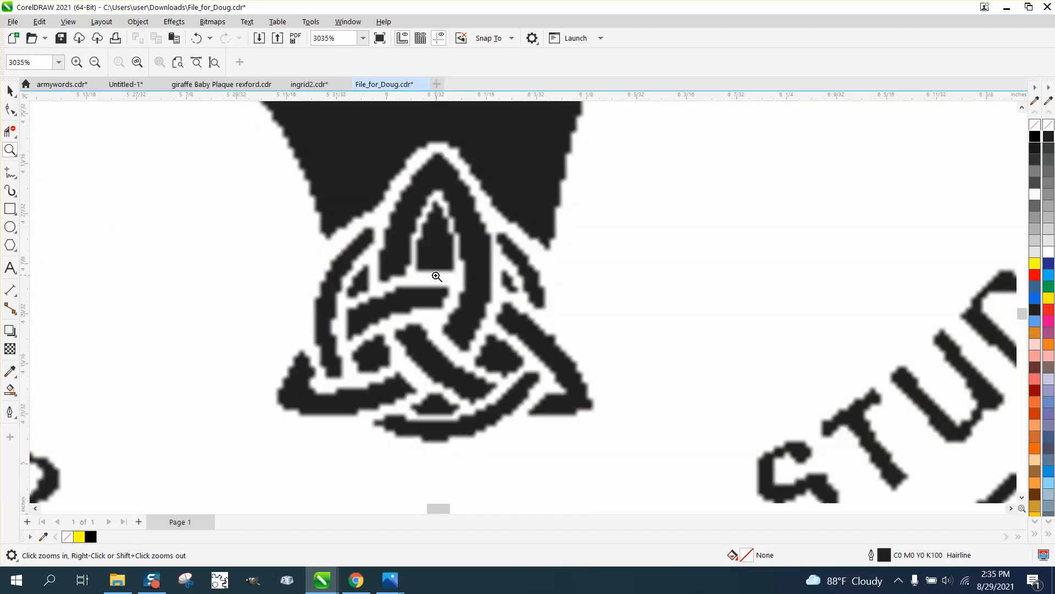
{"action": "right_click", "coordinate": [298, 297]}
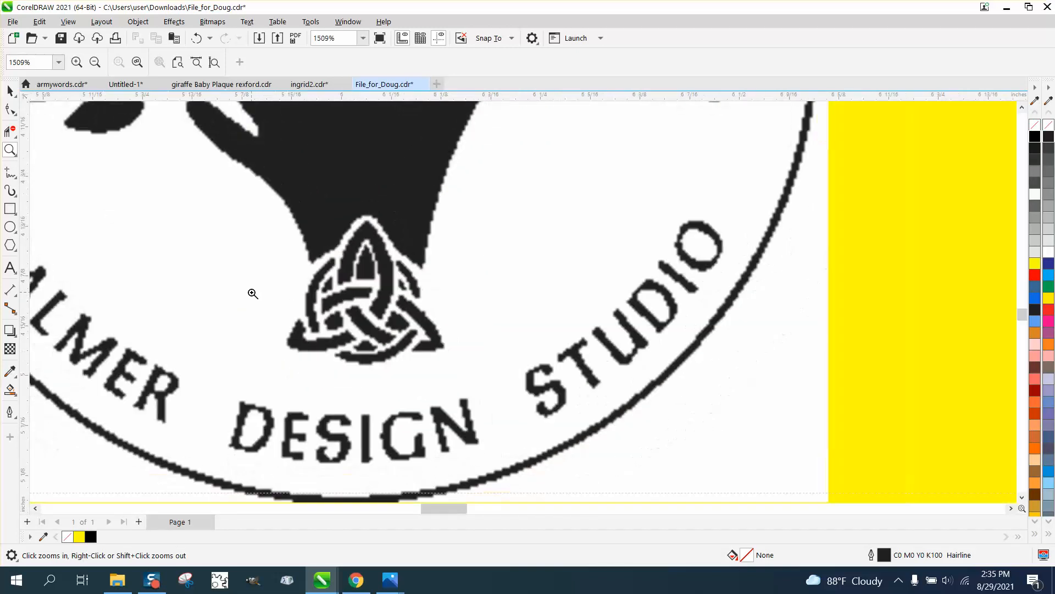
{"action": "scroll", "coordinate": [253, 295], "scroll_direction": "down", "scroll_amount": 10}
{"action": "scroll", "coordinate": [709, 308], "scroll_direction": "down", "scroll_amount": 2}
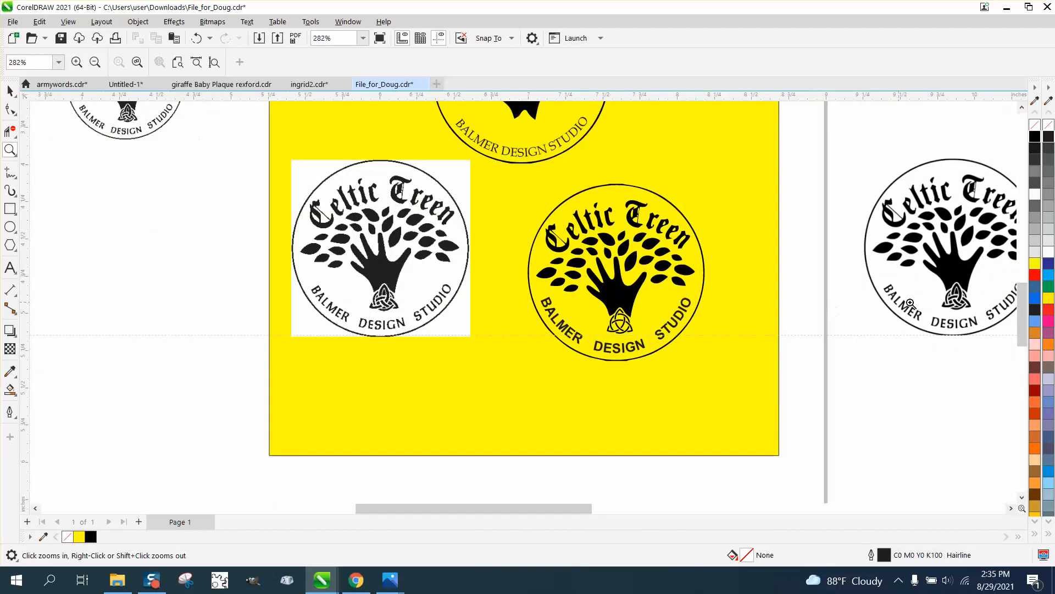
{"action": "left_click_drag", "start_coordinate": [934, 280], "coordinate": [981, 313]}
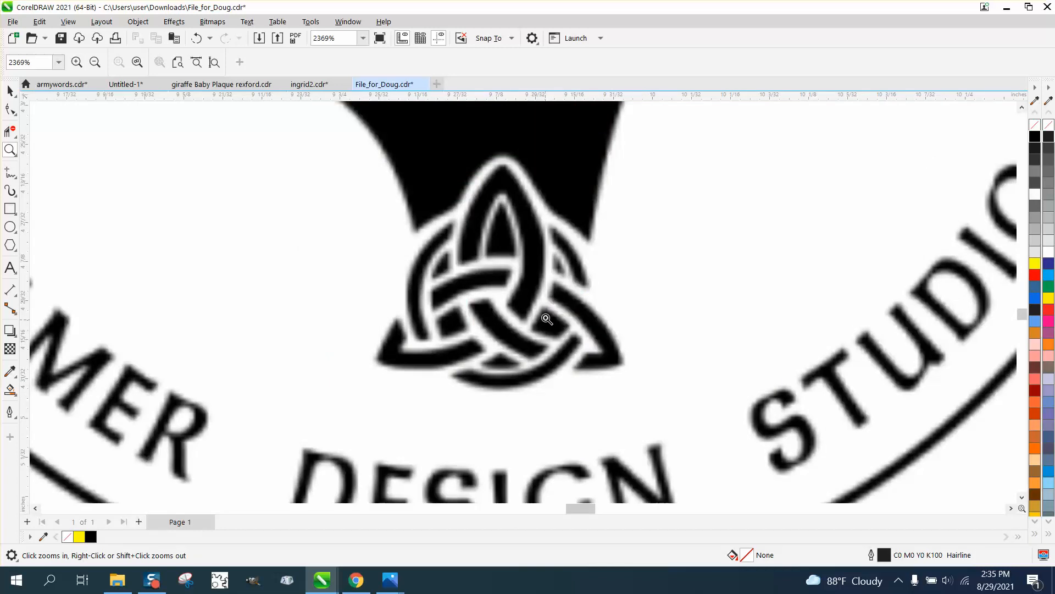
{"action": "scroll", "coordinate": [518, 283], "scroll_direction": "down", "scroll_amount": 6}
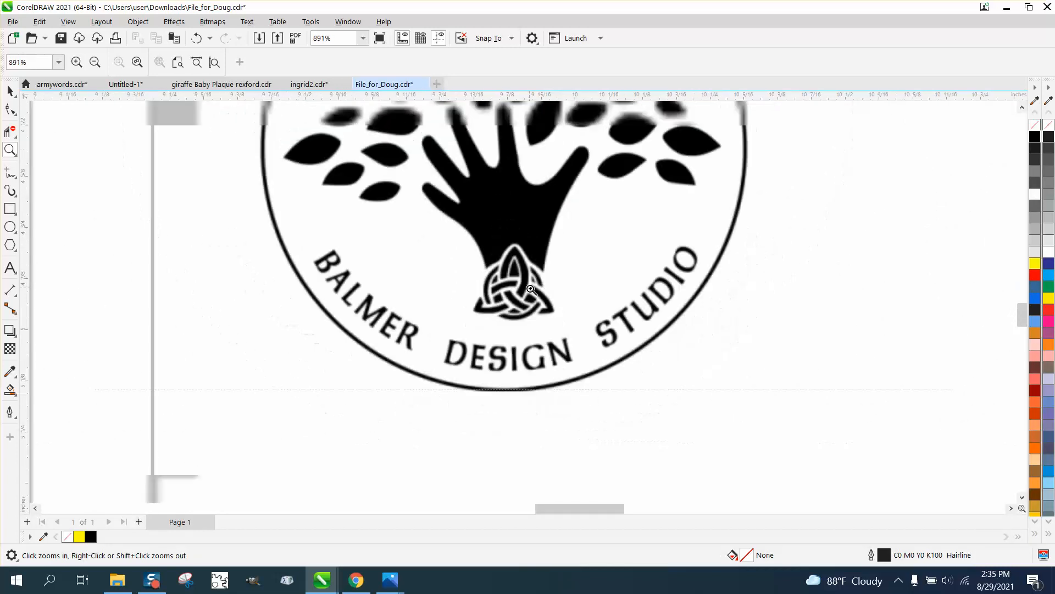
{"action": "scroll", "coordinate": [531, 289], "scroll_direction": "down", "scroll_amount": 6}
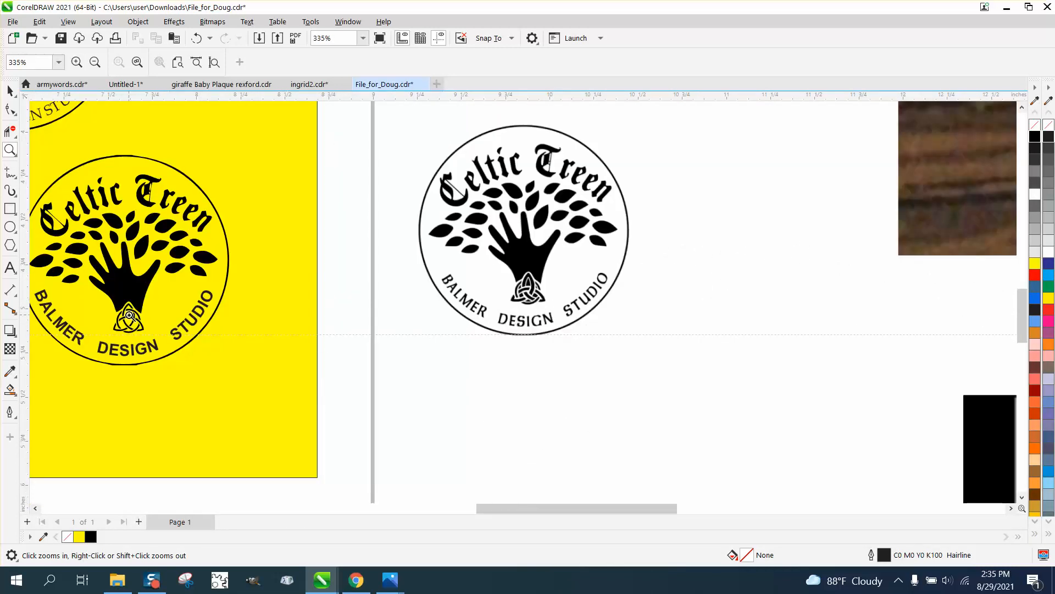
{"action": "mouse_move", "coordinate": [108, 301]}
{"action": "left_mouse_down"}
{"action": "mouse_move", "coordinate": [130, 330]}
{"action": "mouse_move", "coordinate": [176, 341]}
{"action": "left_mouse_up"}
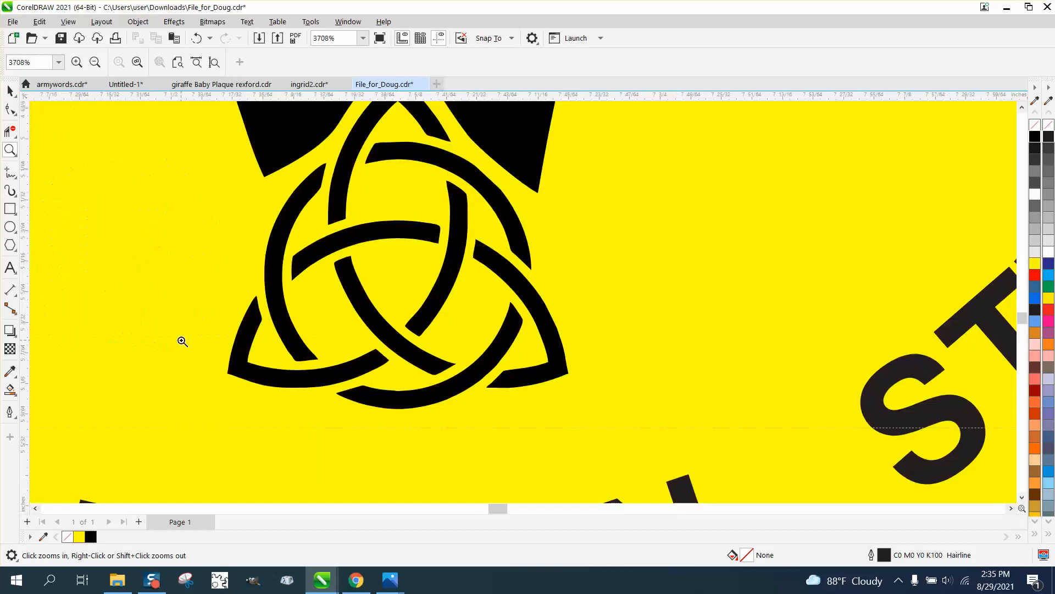
{"action": "scroll", "coordinate": [244, 339], "scroll_direction": "down", "scroll_amount": 3}
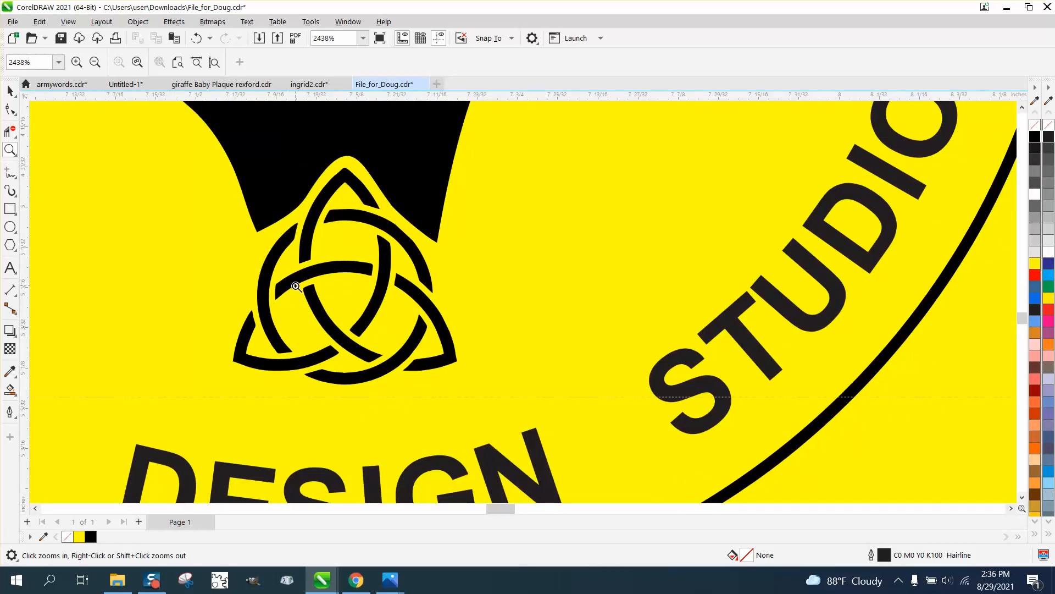
{"action": "scroll", "coordinate": [296, 286], "scroll_direction": "down", "scroll_amount": 2}
{"action": "scroll", "coordinate": [389, 306], "scroll_direction": "down", "scroll_amount": 6}
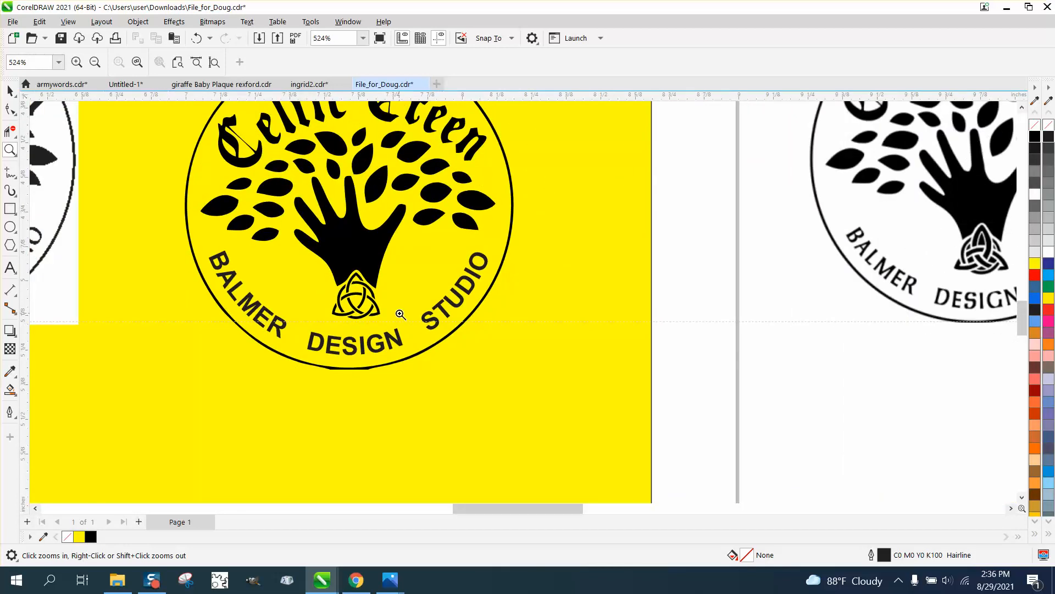
{"action": "scroll", "coordinate": [400, 314], "scroll_direction": "down", "scroll_amount": 1}
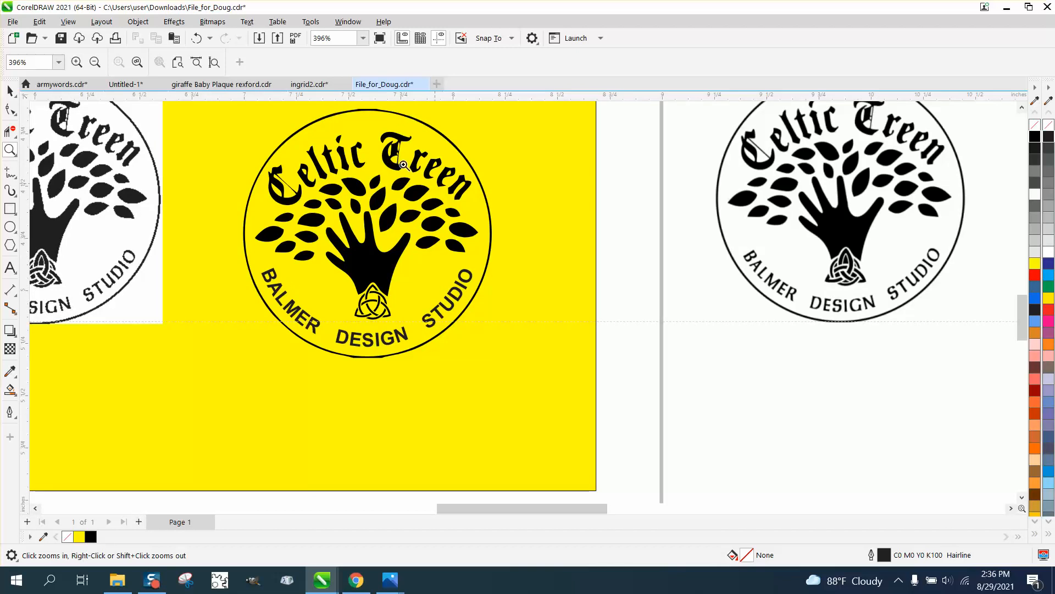